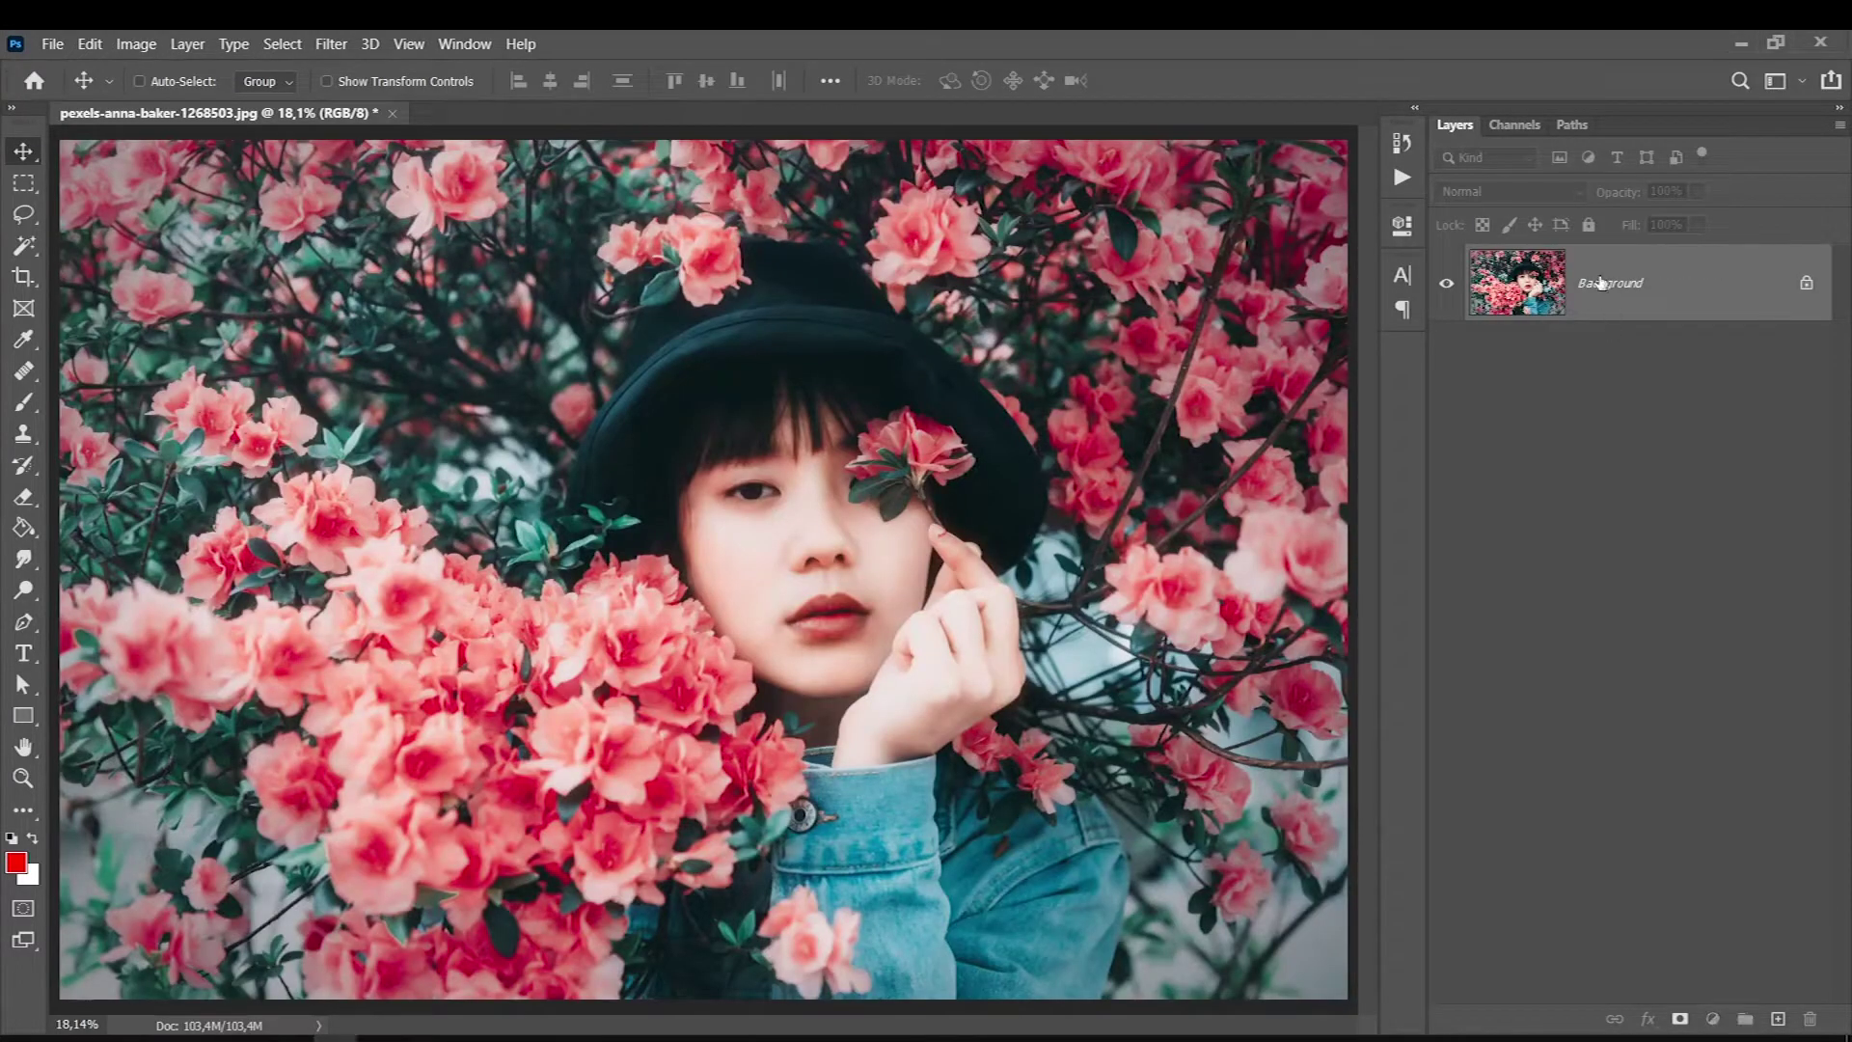
Step: Duplicate the Background flower portrait into a new Layer 1 with Ctrl+J
key("ctrl+j")
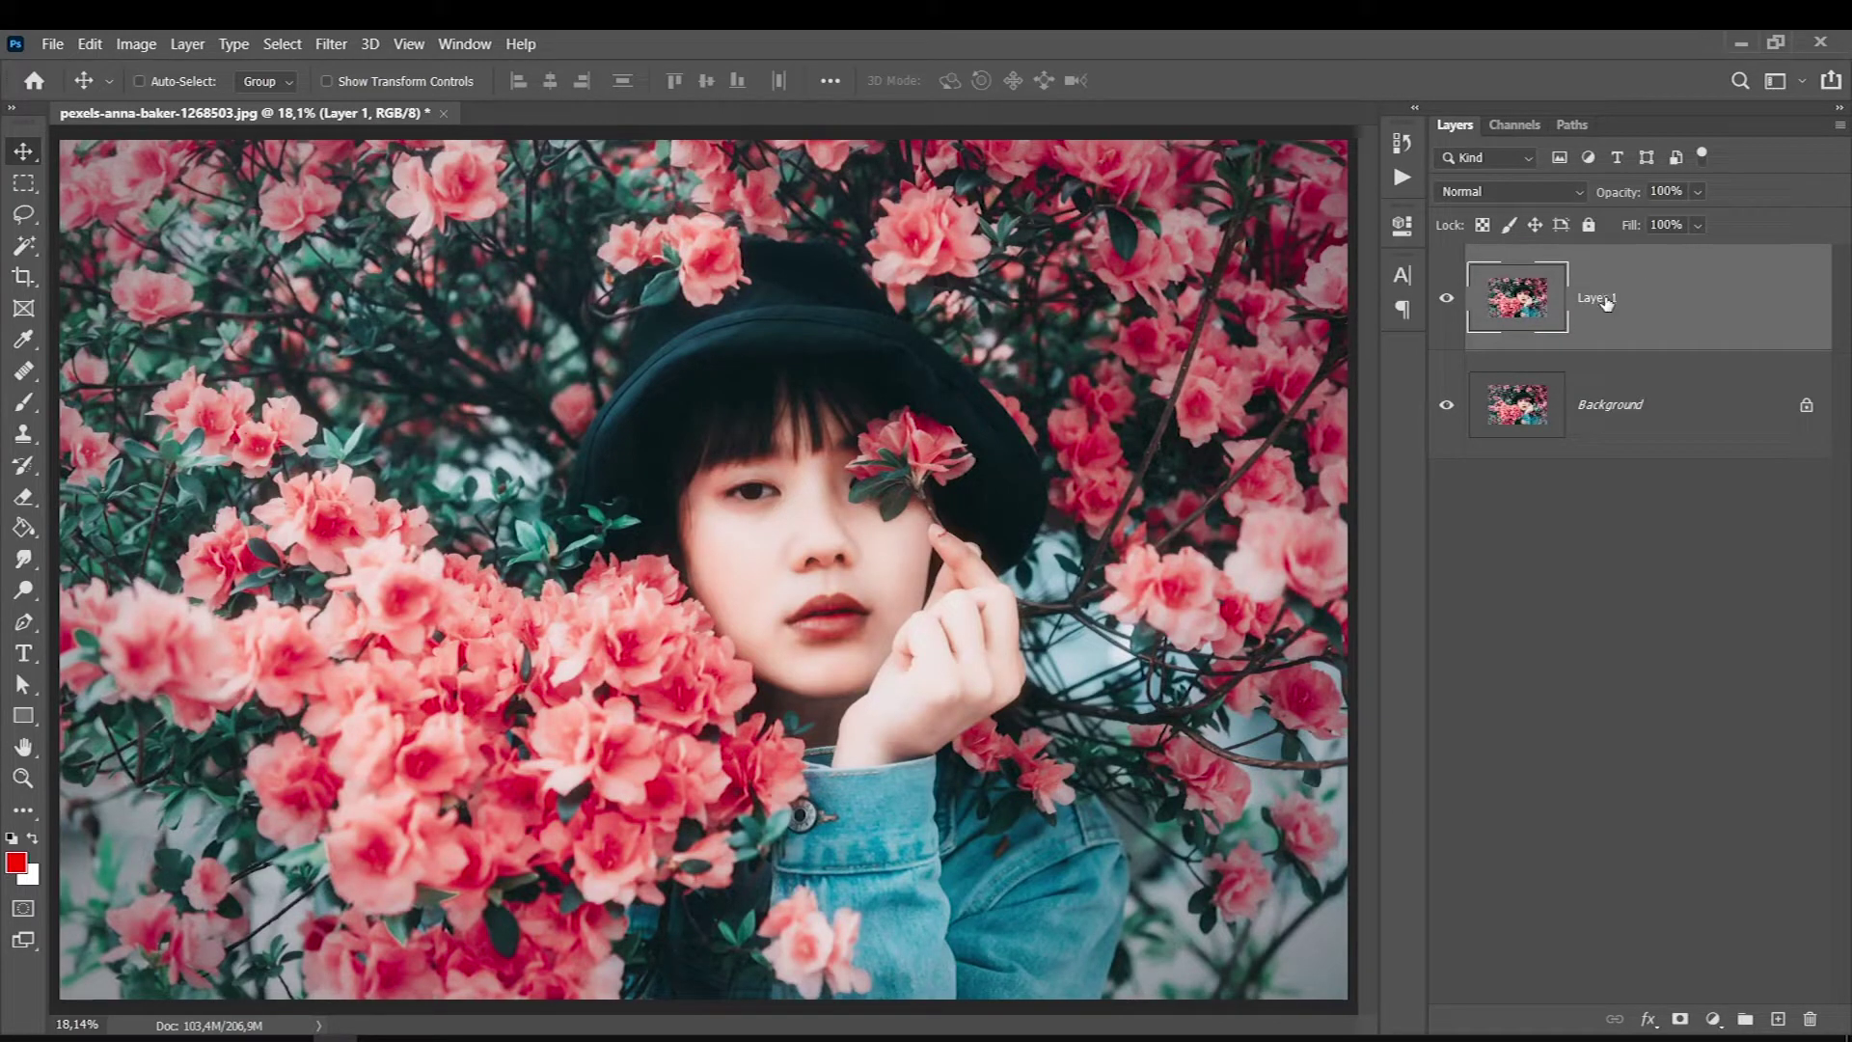
Step: Select the Art History Brush and choose a 150 px textured stroke preset
left_click(37, 405)
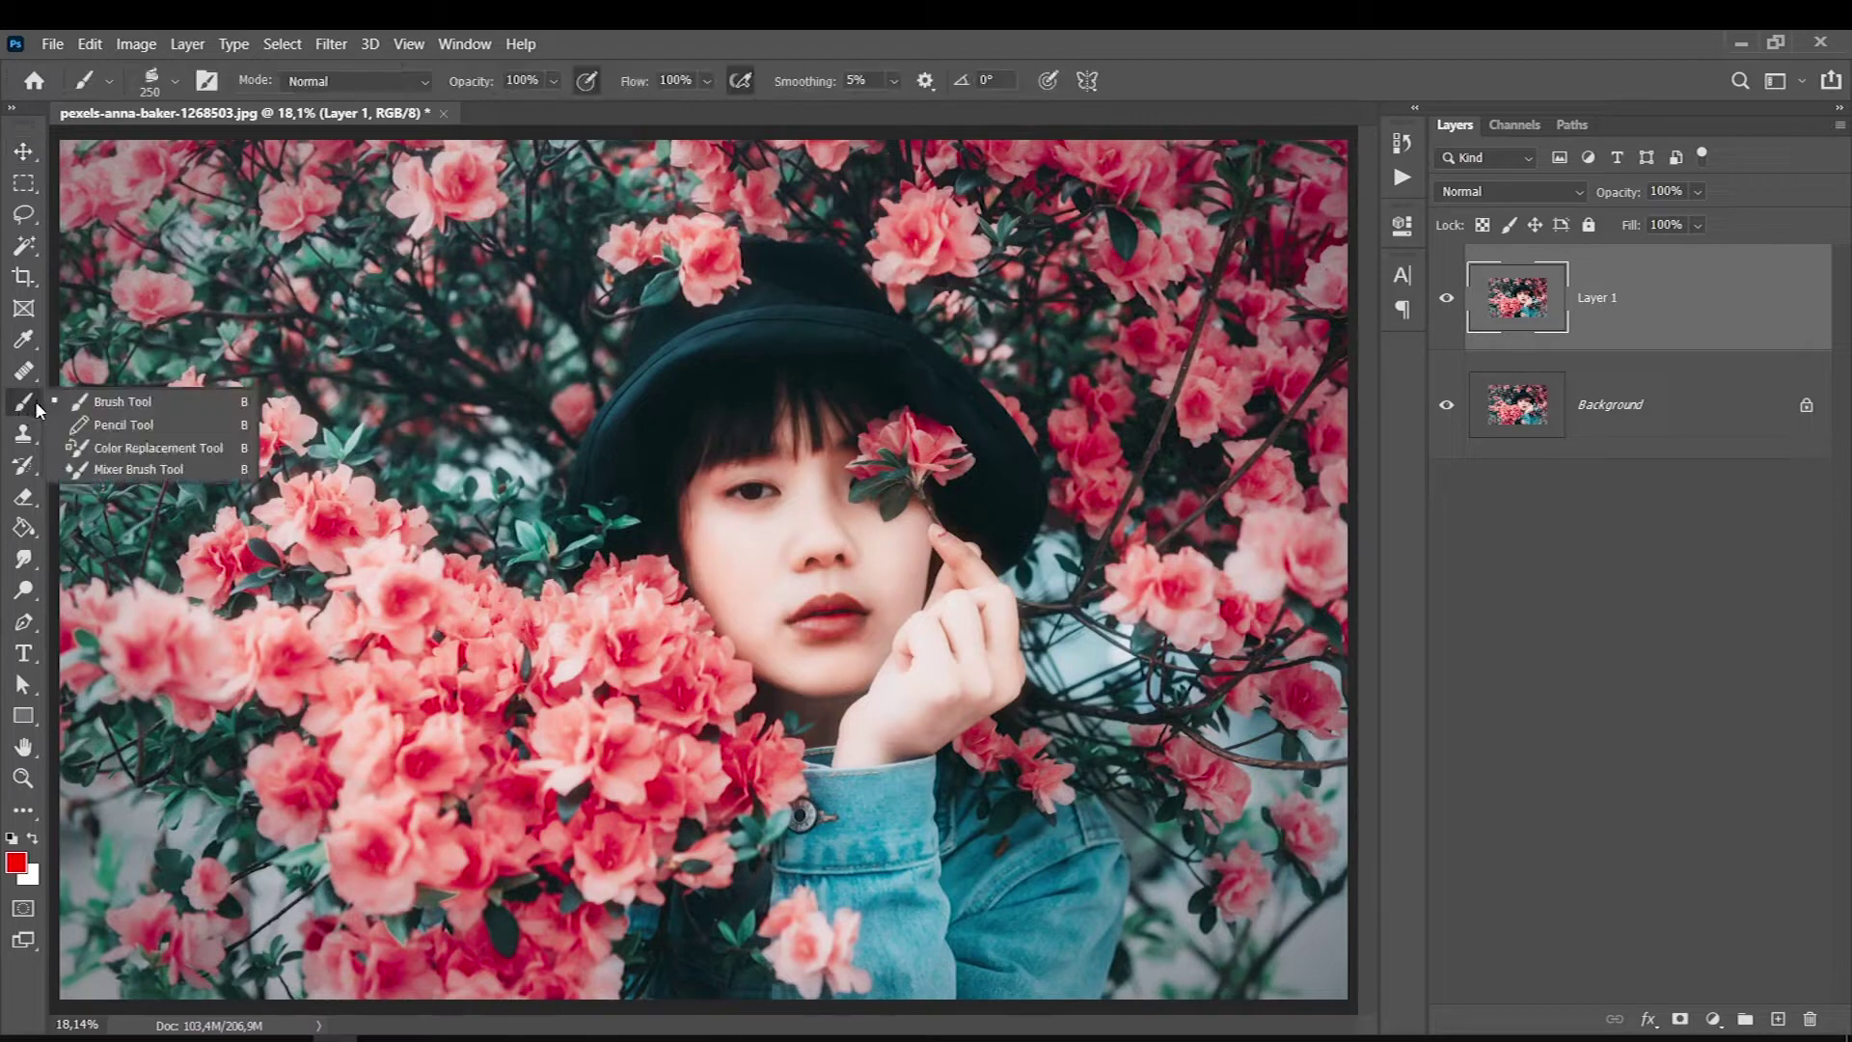
left_click(23, 465)
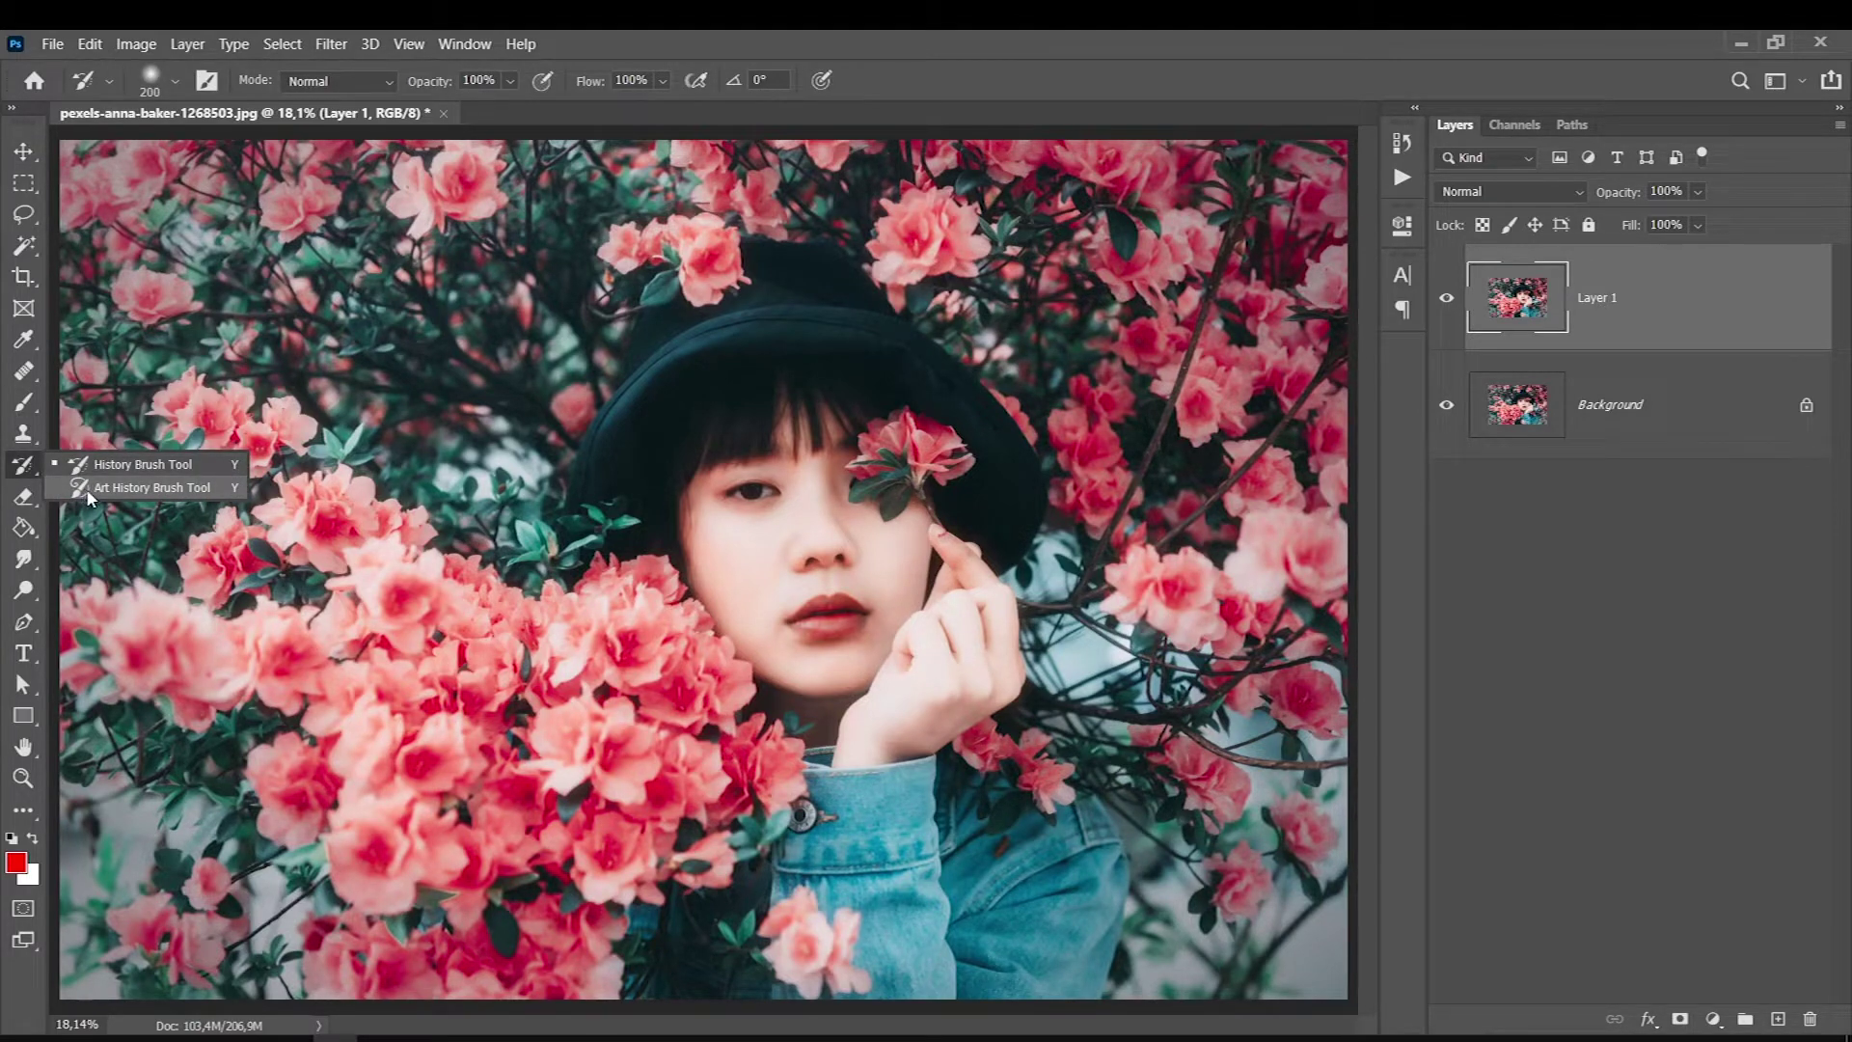
left_click(85, 489)
right_click(627, 511)
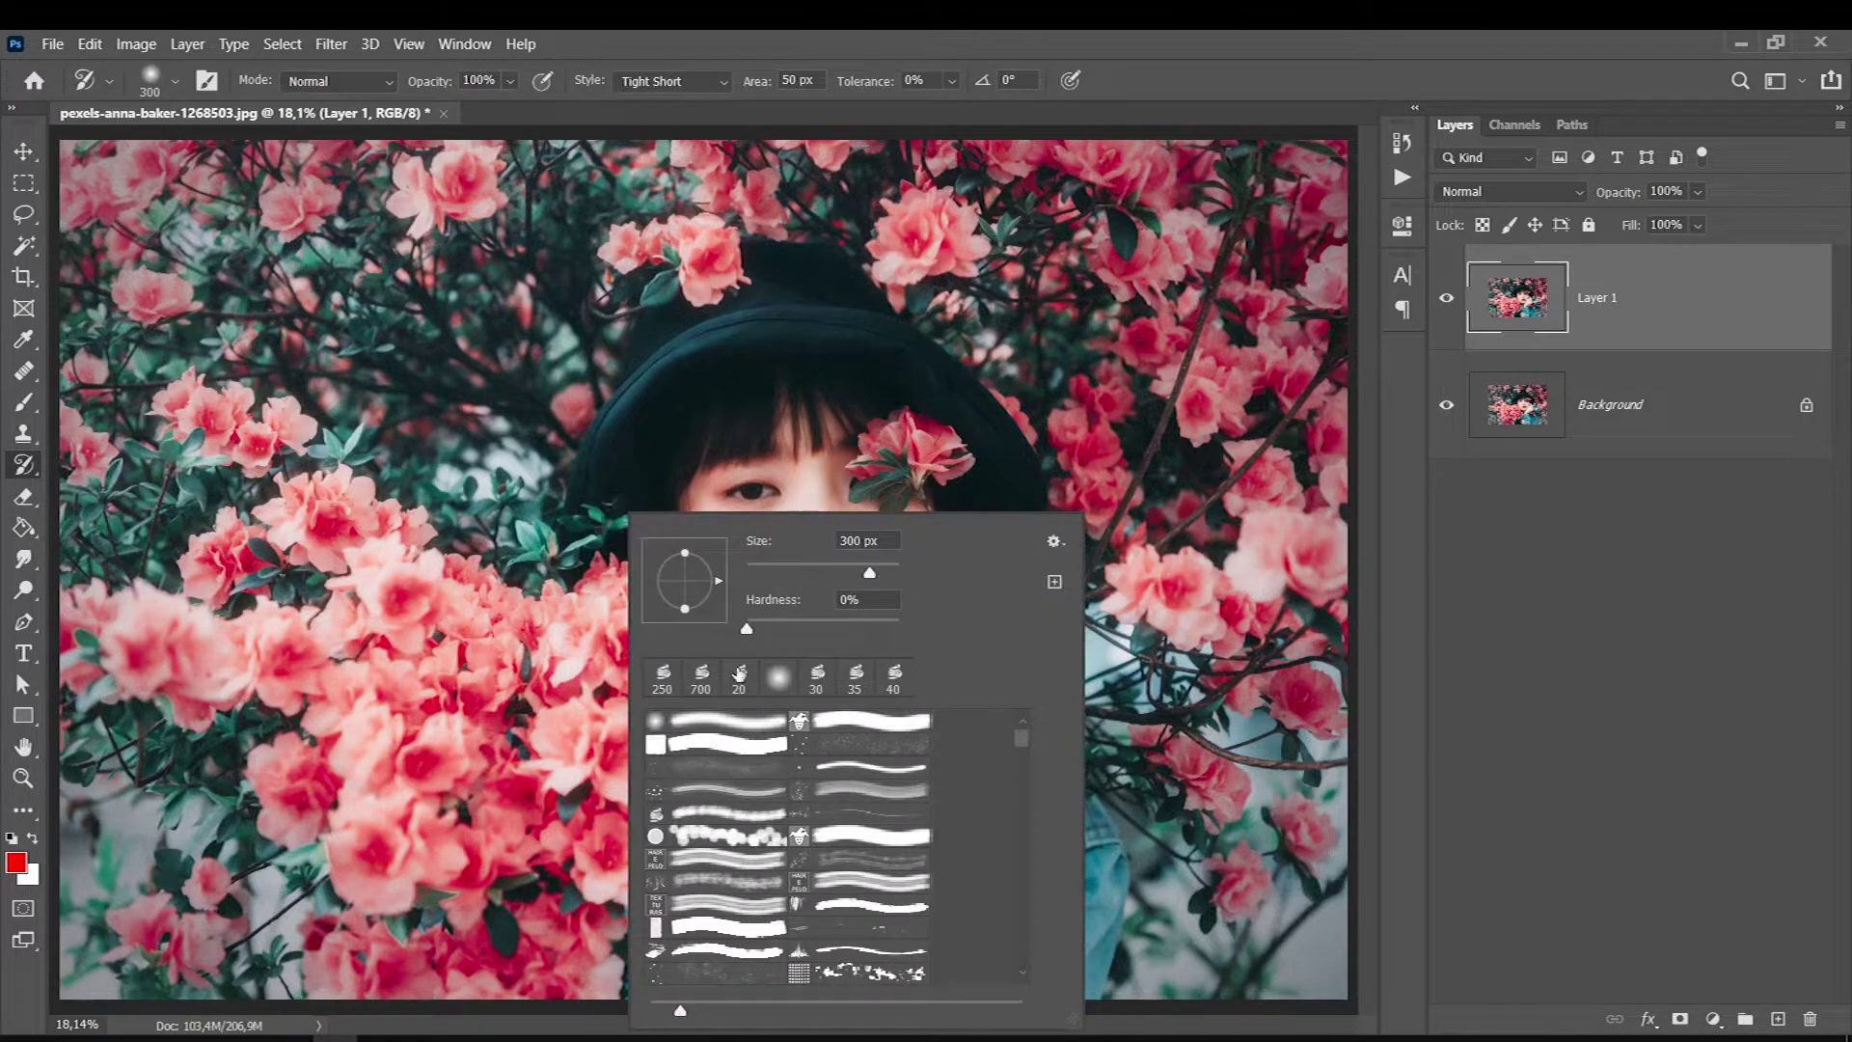
double_click(707, 930)
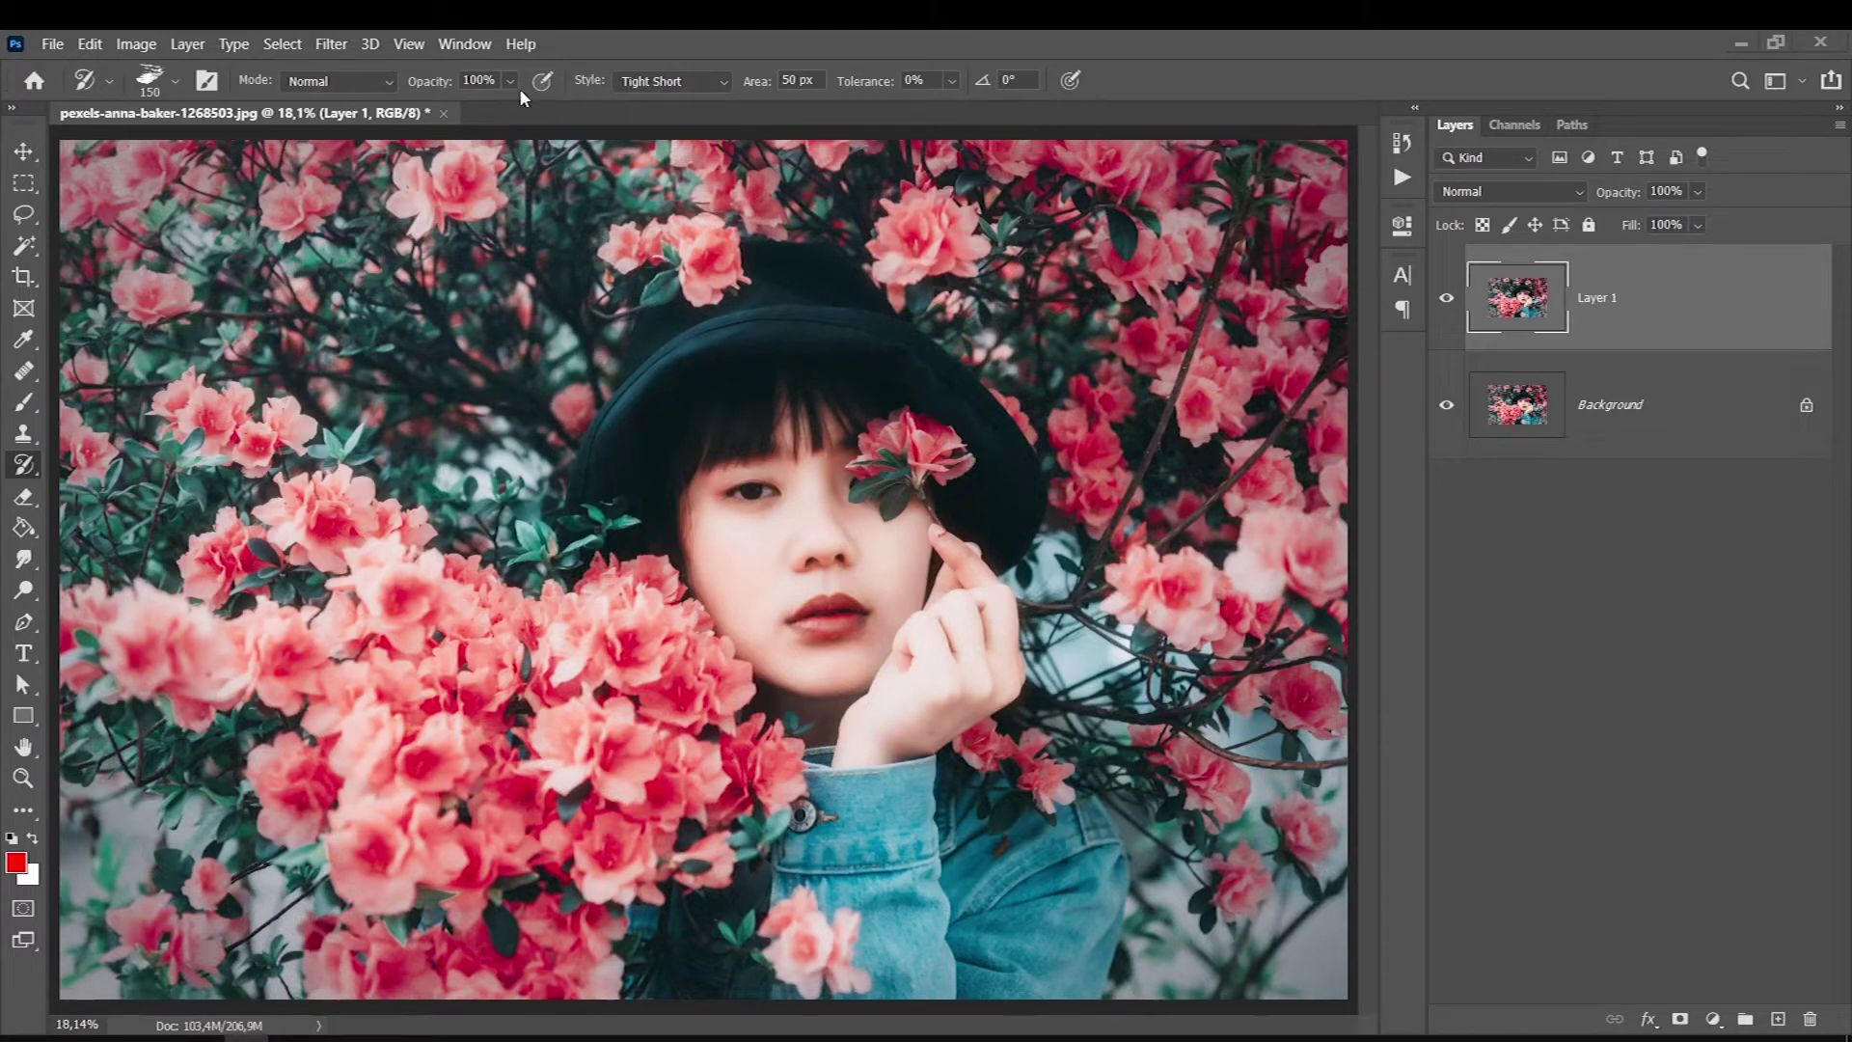
Step: Set the Art History Brush painting Area to 2 px
scroll(672, 81, "down", 5)
left_click_drag(787, 80, 799, 80)
type("2")
key("Return")
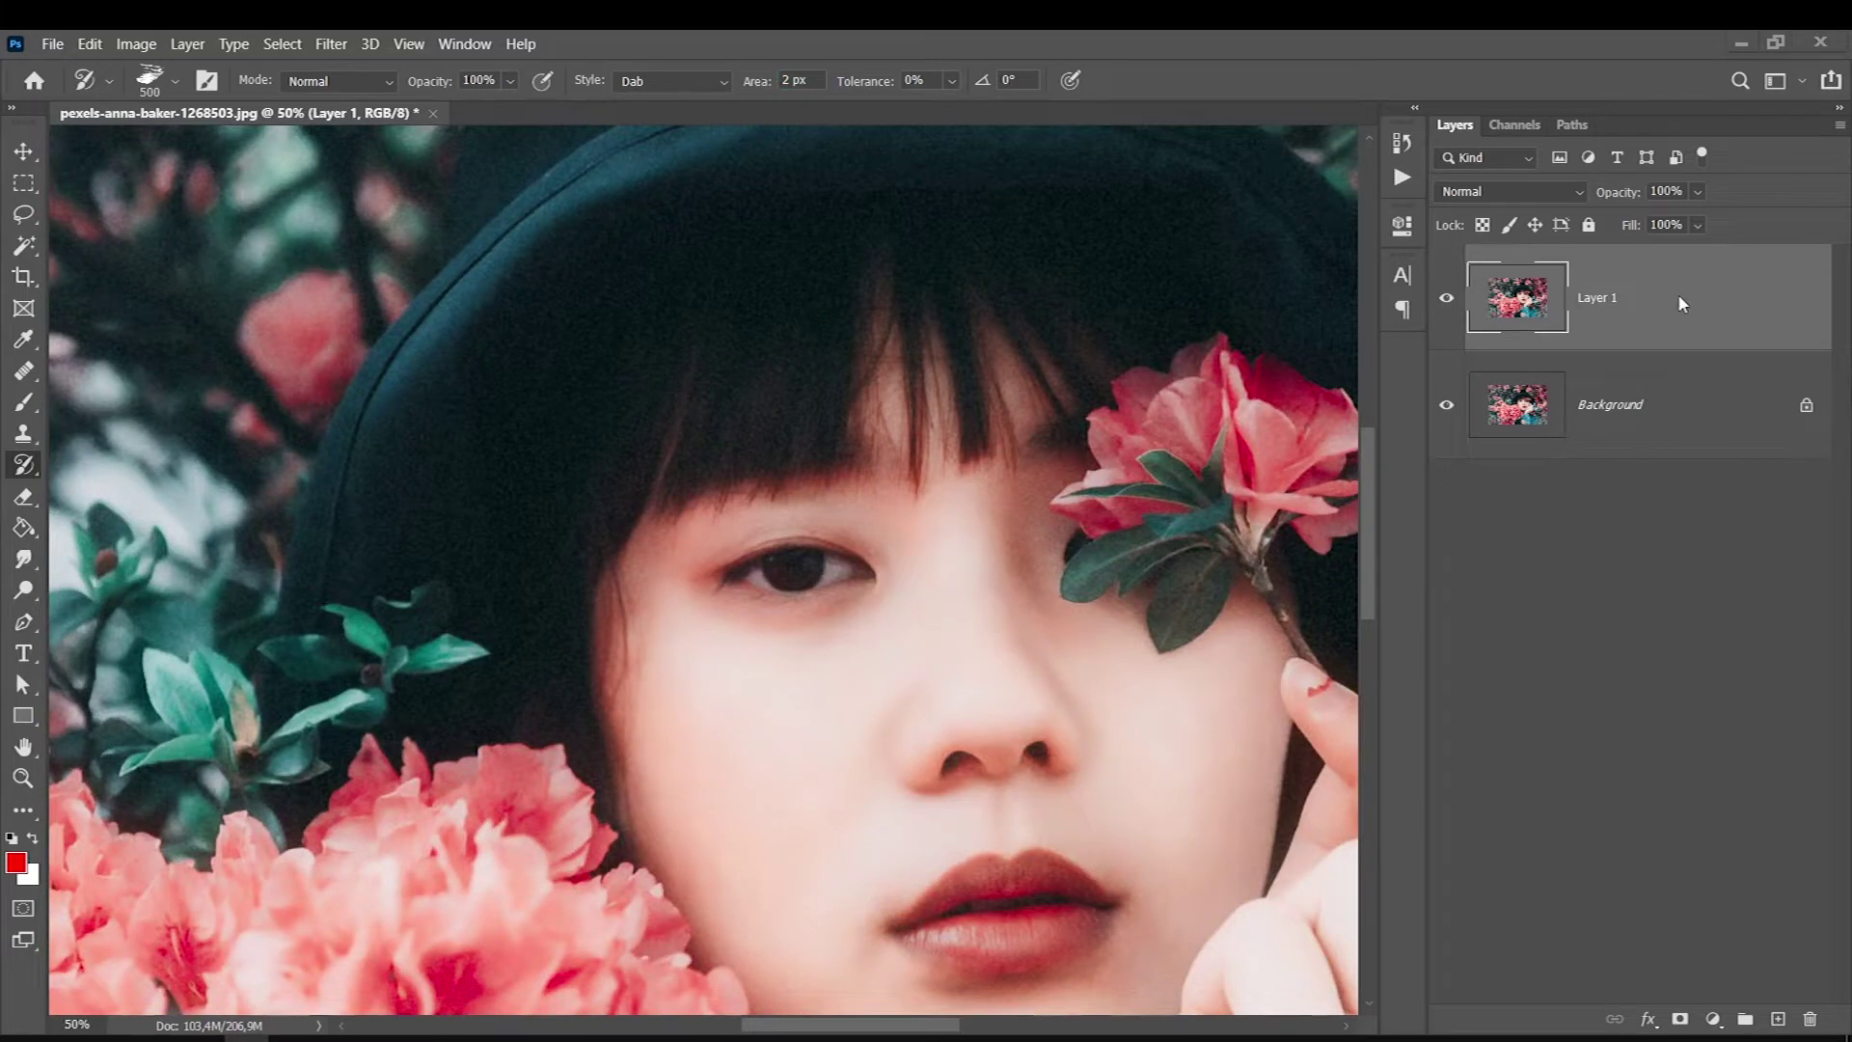
Step: Paint dab strokes over the bangs, eye, cheek, nose, lips, chin and hand
mouse_move(848, 540)
left_mouse_down()
mouse_move(637, 690)
mouse_move(676, 627)
mouse_move(786, 557)
left_mouse_up()
key("bracketleft")
key("bracketleft")
key("bracketleft")
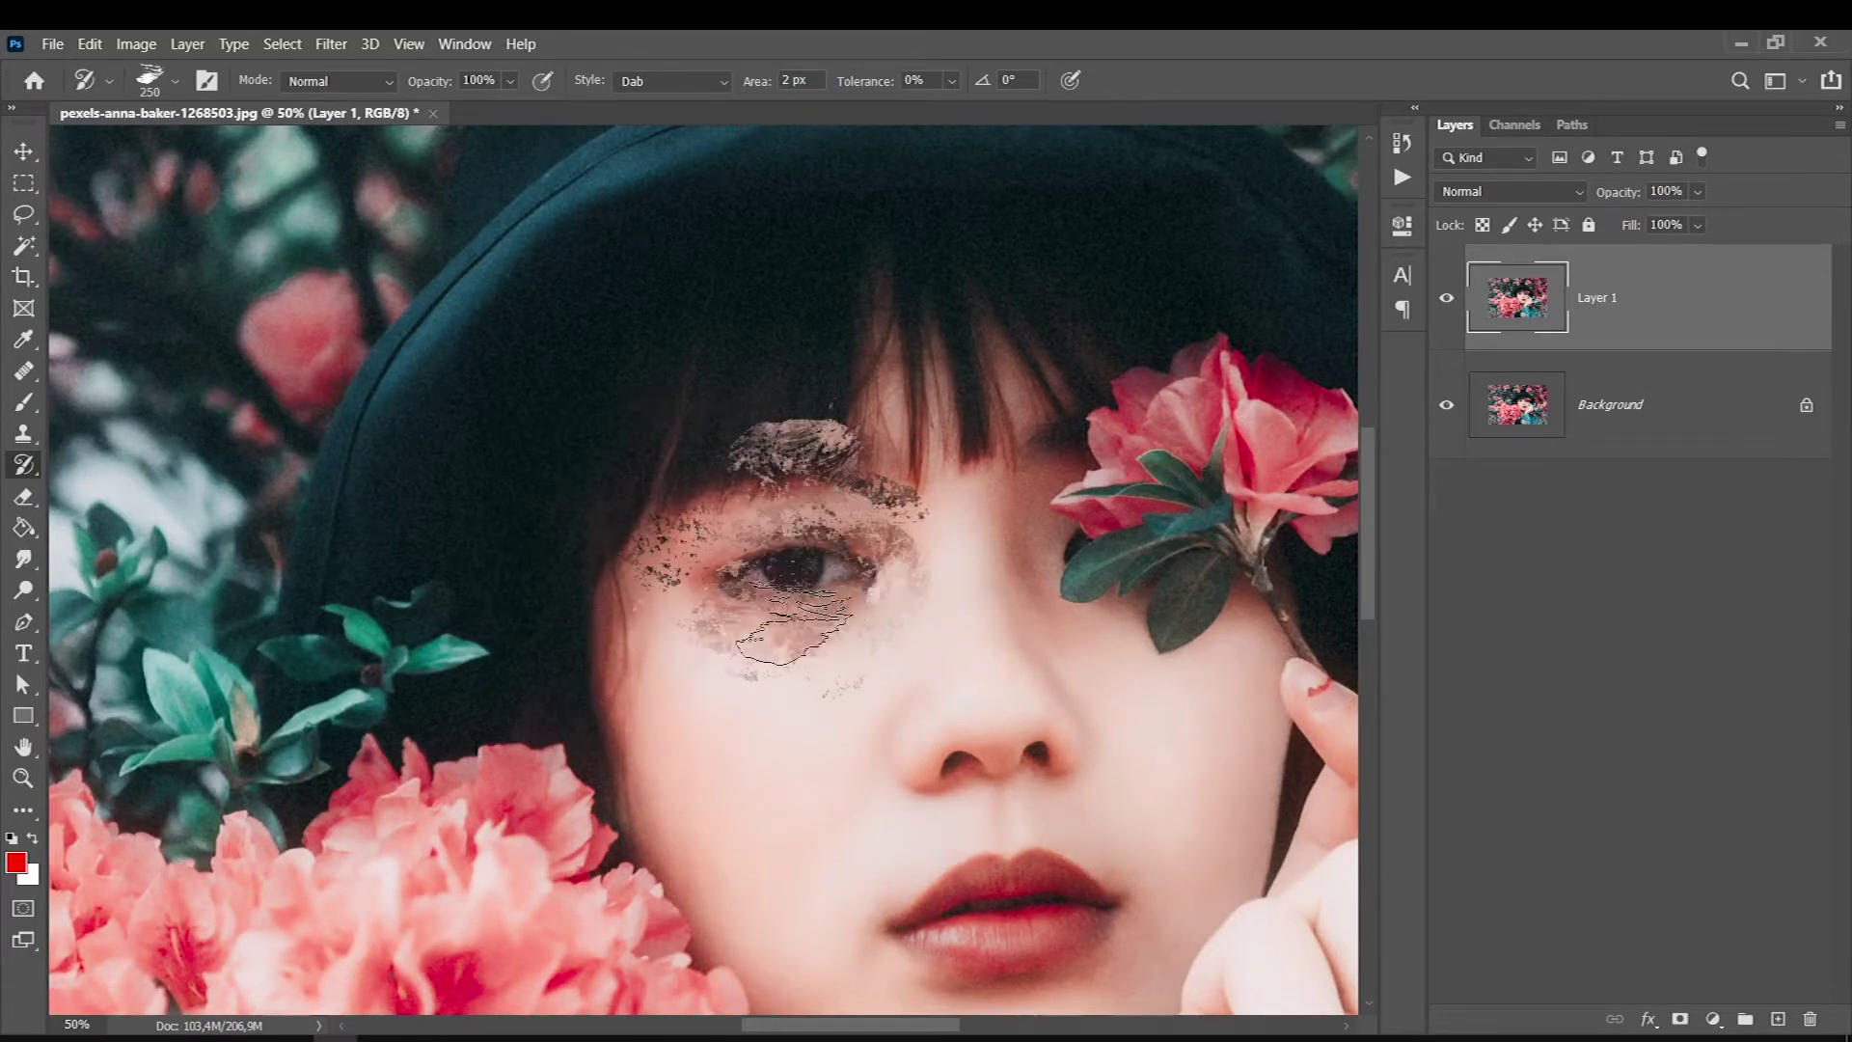
key("bracketright")
key("bracketright")
key("ctrl+0")
key("bracketright")
key("bracketright")
mouse_move(800, 615)
left_mouse_down()
mouse_move(818, 622)
mouse_move(910, 475)
mouse_move(1211, 743)
mouse_move(1283, 198)
mouse_move(983, 160)
mouse_move(1254, 164)
mouse_move(608, 96)
mouse_move(212, 289)
mouse_move(598, 994)
mouse_move(173, 840)
mouse_move(829, 665)
mouse_move(830, 521)
mouse_move(386, 511)
mouse_move(405, 694)
mouse_move(753, 598)
mouse_move(521, 463)
mouse_move(560, 675)
left_mouse_up()
Step: Paint broader dabs over the facial features, right of the face and lower-right flowers
key("bracketright")
key("bracketright")
key("bracketleft")
key("bracketleft")
key("bracketleft")
mouse_move(747, 557)
left_mouse_down()
mouse_move(762, 444)
mouse_move(695, 511)
mouse_move(955, 526)
mouse_move(873, 579)
mouse_move(849, 811)
mouse_move(936, 965)
mouse_move(935, 926)
mouse_move(994, 984)
mouse_move(801, 897)
mouse_move(762, 974)
mouse_move(598, 869)
mouse_move(530, 974)
left_mouse_up()
mouse_move(1109, 839)
left_mouse_down()
mouse_move(1080, 762)
mouse_move(994, 656)
mouse_move(1254, 752)
mouse_move(1216, 888)
mouse_move(1302, 936)
mouse_move(1283, 713)
mouse_move(897, 357)
mouse_move(473, 246)
mouse_move(415, 363)
mouse_move(97, 434)
mouse_move(115, 974)
mouse_move(869, 351)
mouse_move(1056, 492)
mouse_move(887, 448)
mouse_move(907, 433)
mouse_move(917, 627)
mouse_move(1119, 704)
left_mouse_up()
key("bracketleft")
key("bracketleft")
key("bracketleft")
left_click_drag(820, 541, 926, 578)
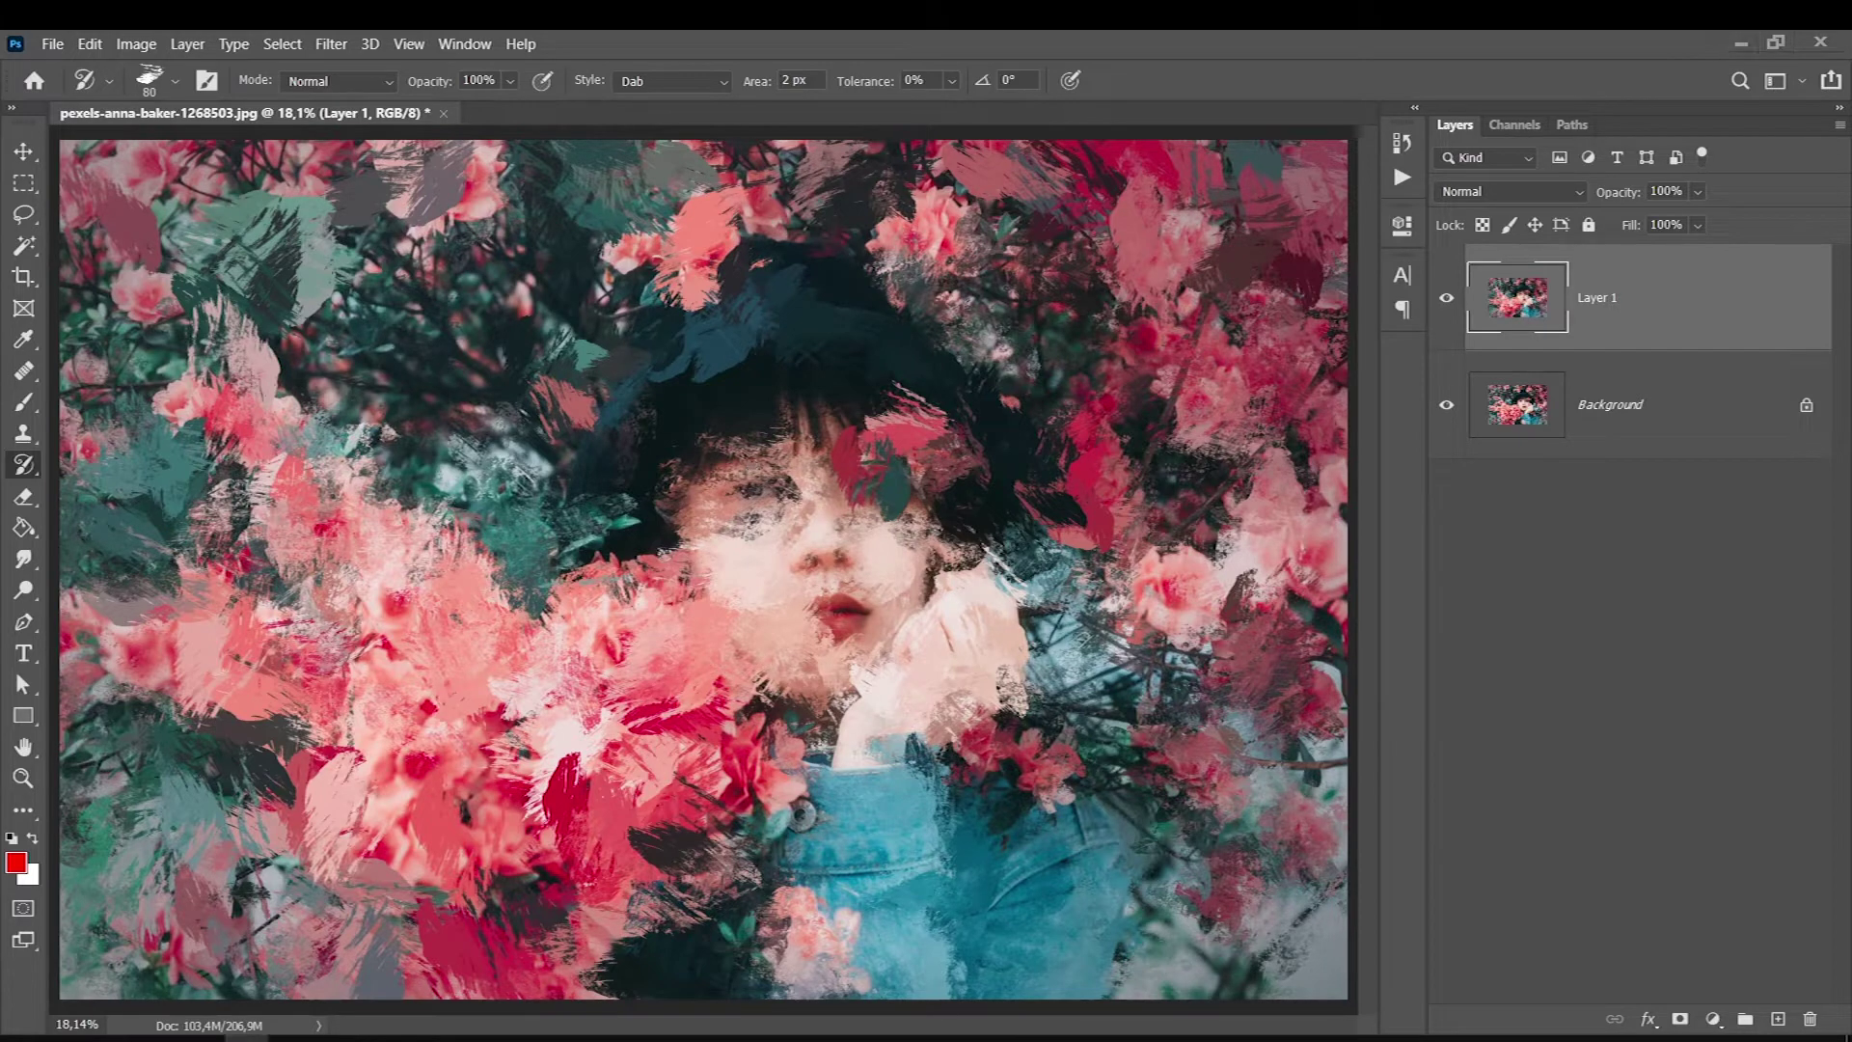
Step: Set the painting Area to 1 px and repaint the left eye with a small brush
key("bracketleft")
scroll(757, 479, "up", 2)
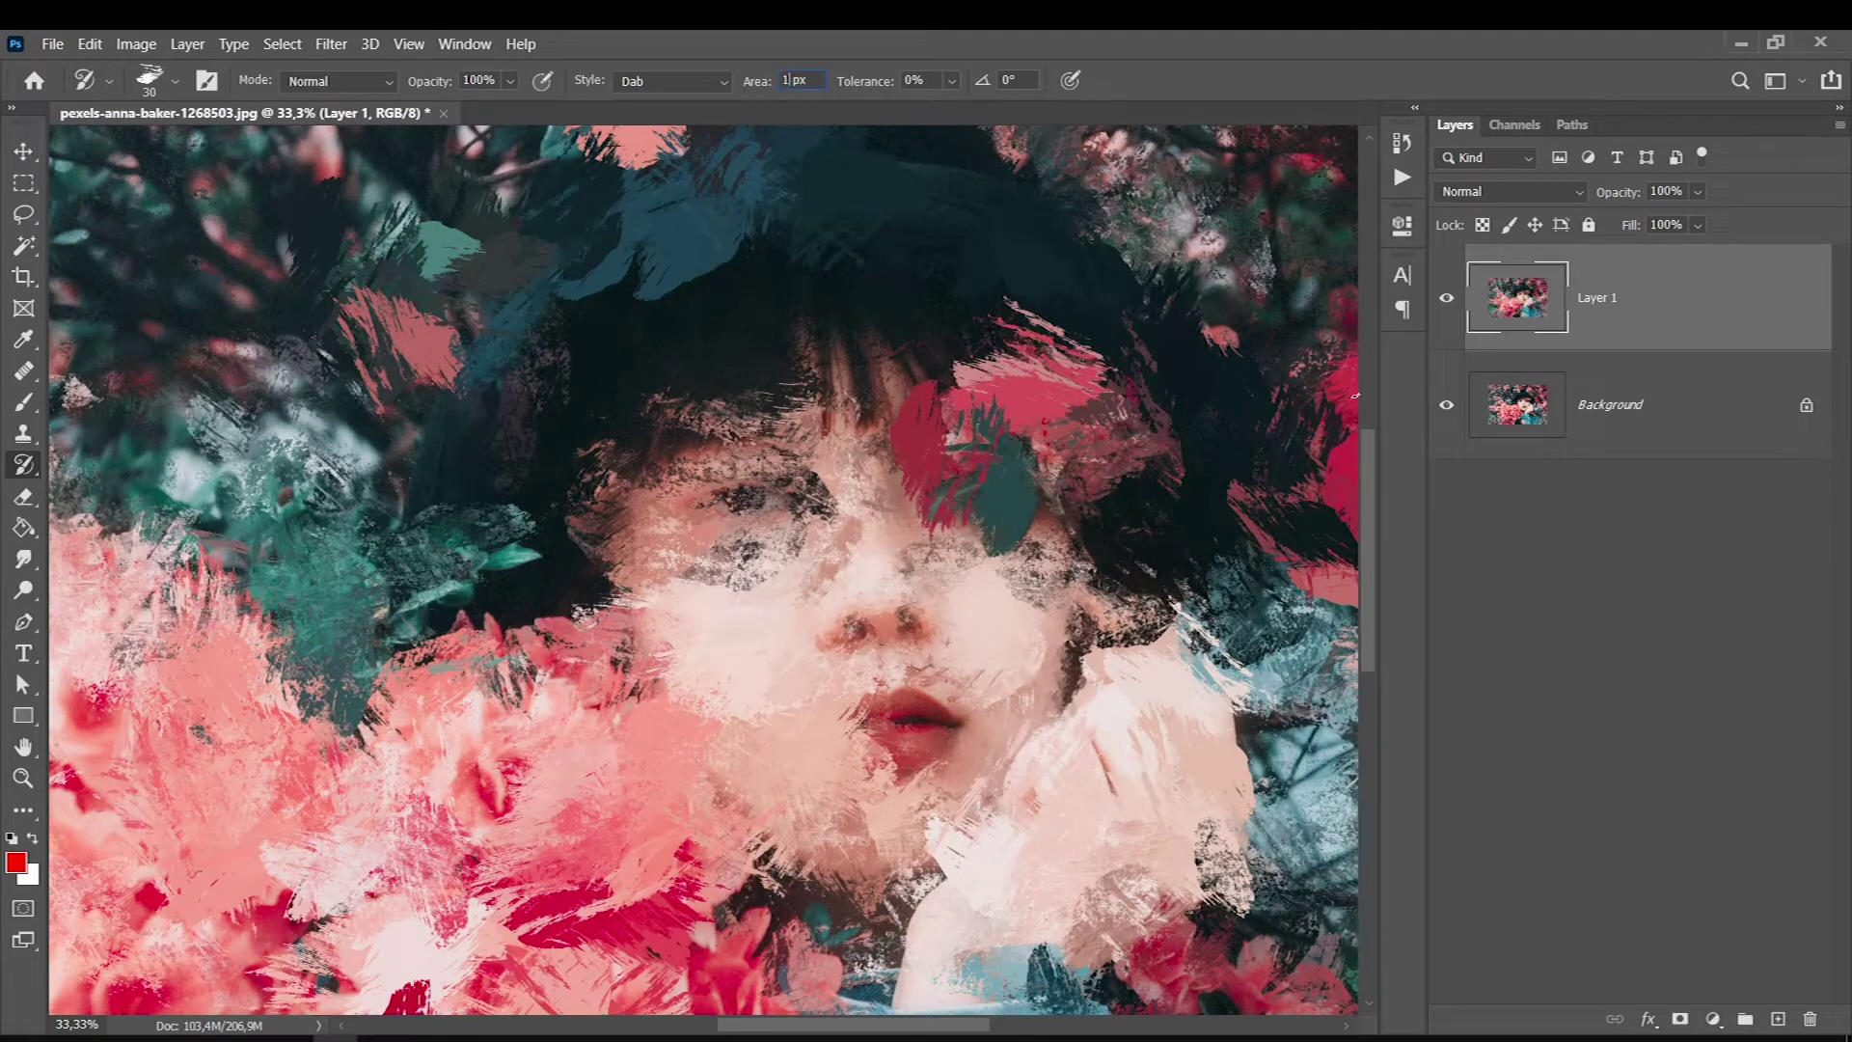
type("1")
key("bracketright")
key("bracketright")
key("bracketright")
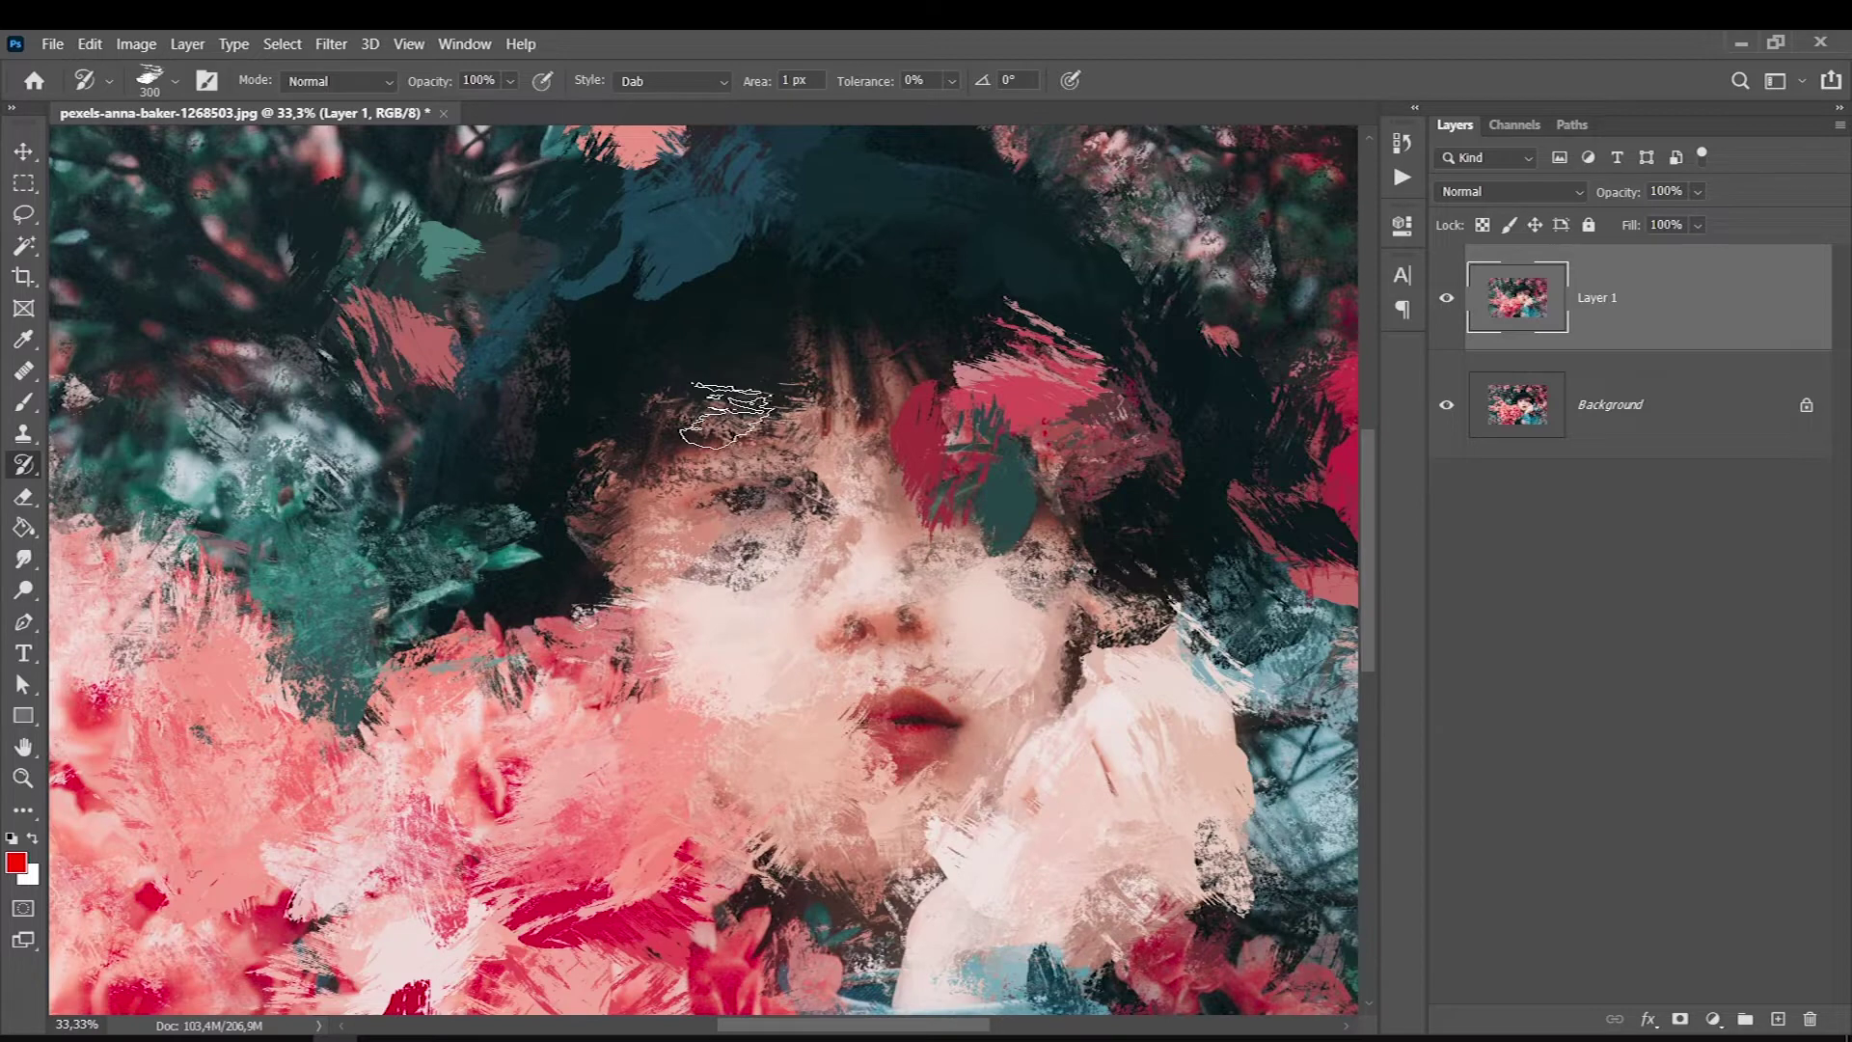
key("bracketleft")
key("bracketleft")
key("bracketleft")
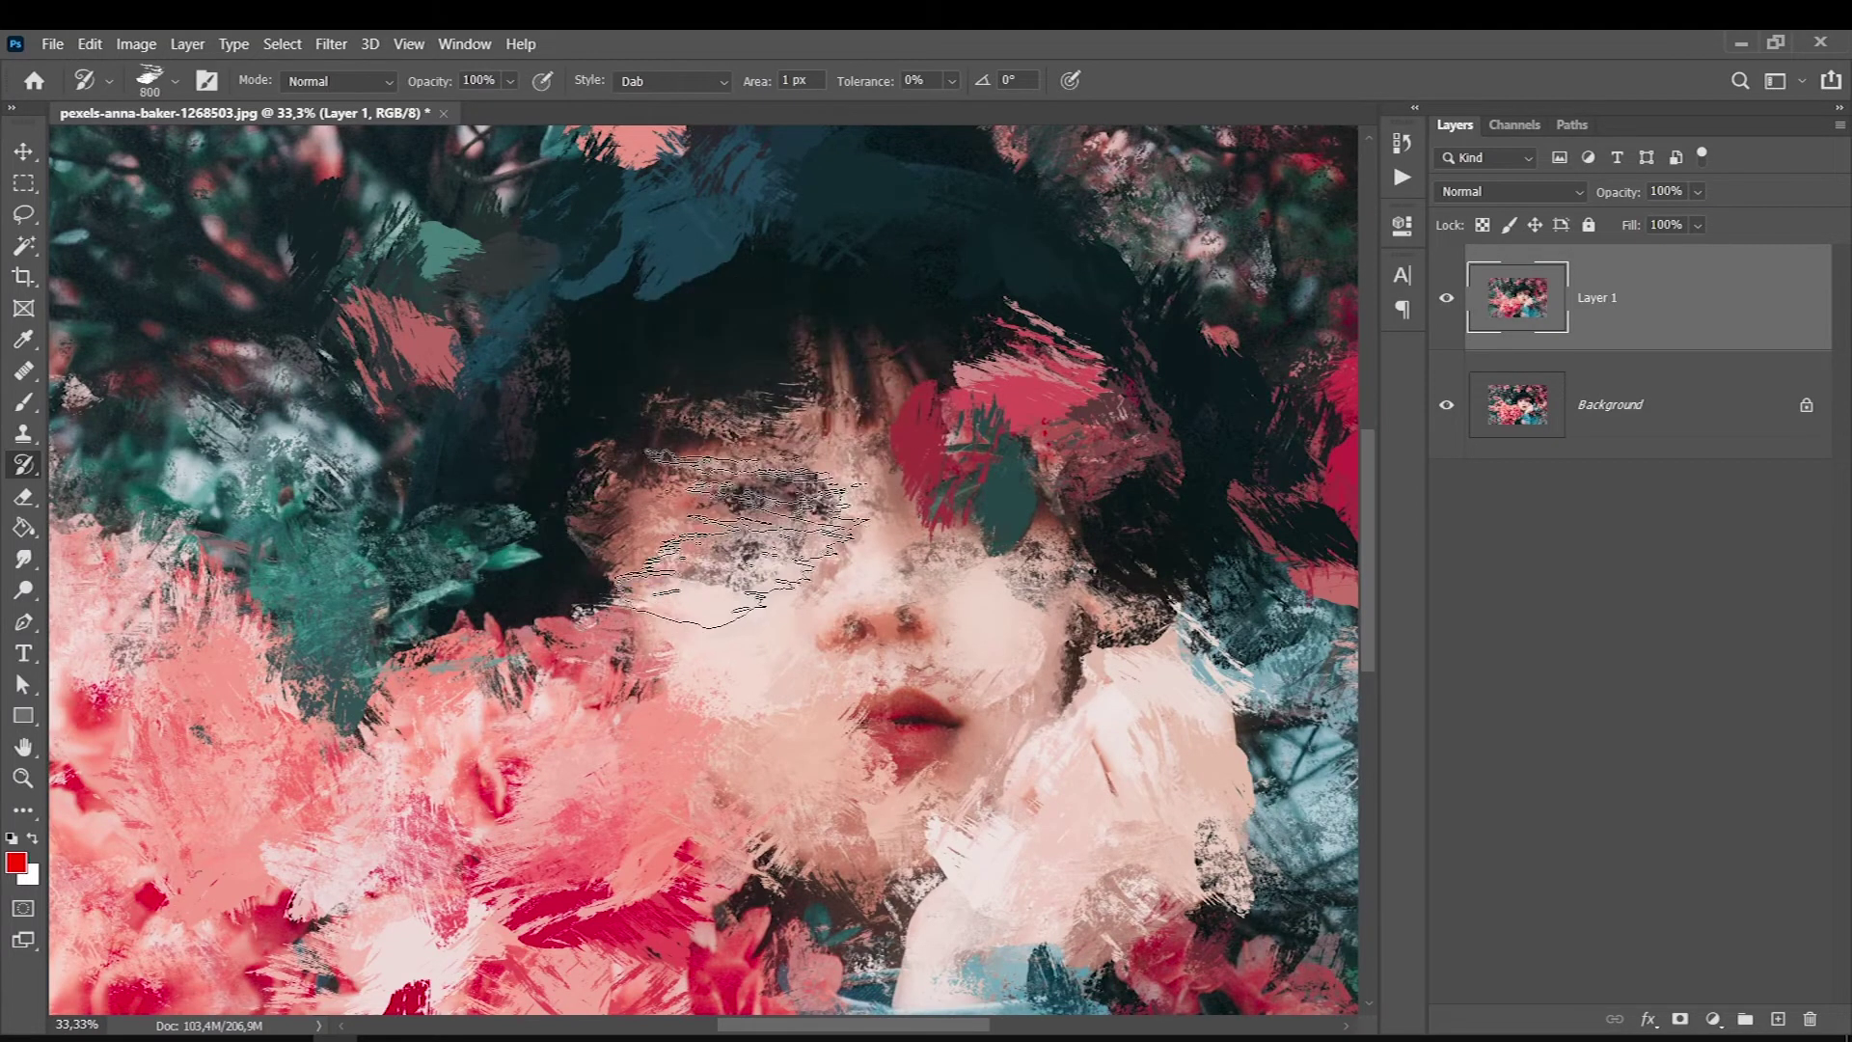
key("bracketleft")
key("bracketleft")
key("bracketleft")
Step: Repaint the skin around the nose, the lips and the area below the mouth
key("bracketleft")
key("bracketleft")
key("bracketleft")
key("bracketleft")
key("bracketleft")
key("bracketleft")
key("bracketleft")
left_click_drag(726, 509, 757, 504)
key("bracketleft")
key("bracketleft")
key("bracketleft")
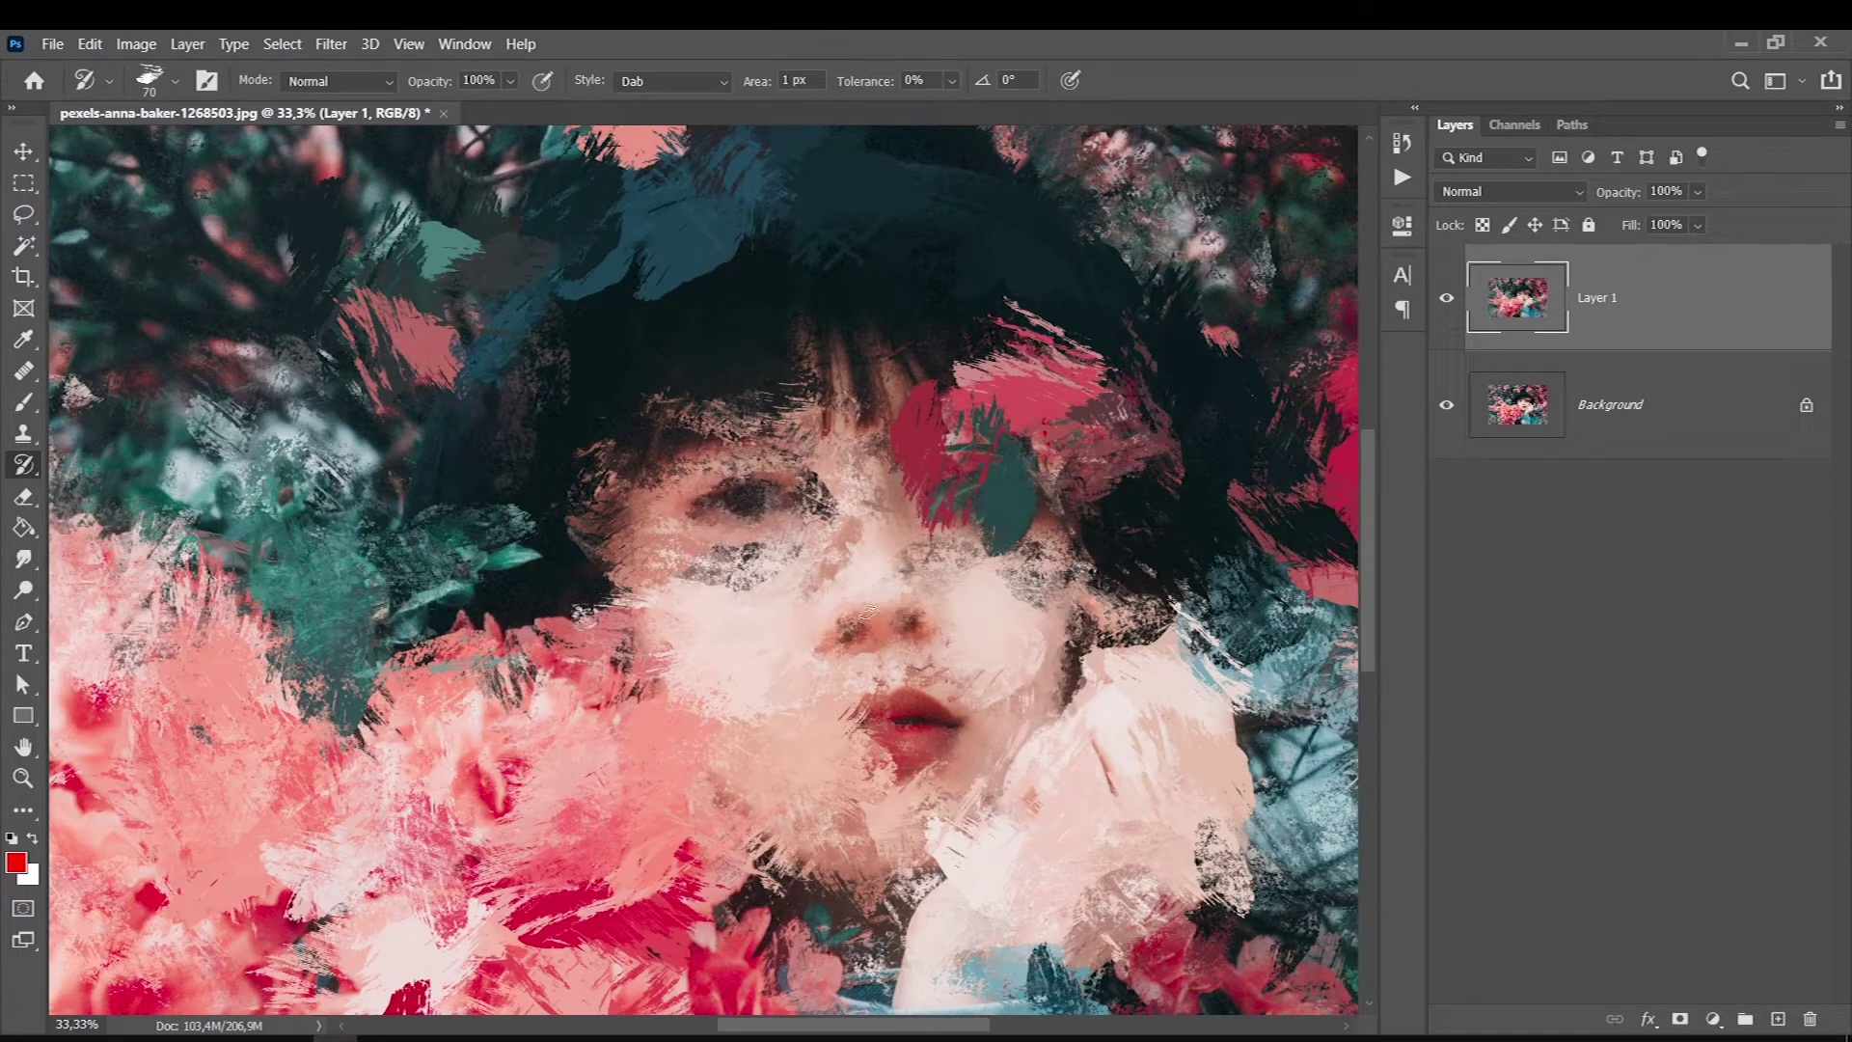
left_click_drag(808, 620, 857, 609)
left_click_drag(873, 718, 892, 735)
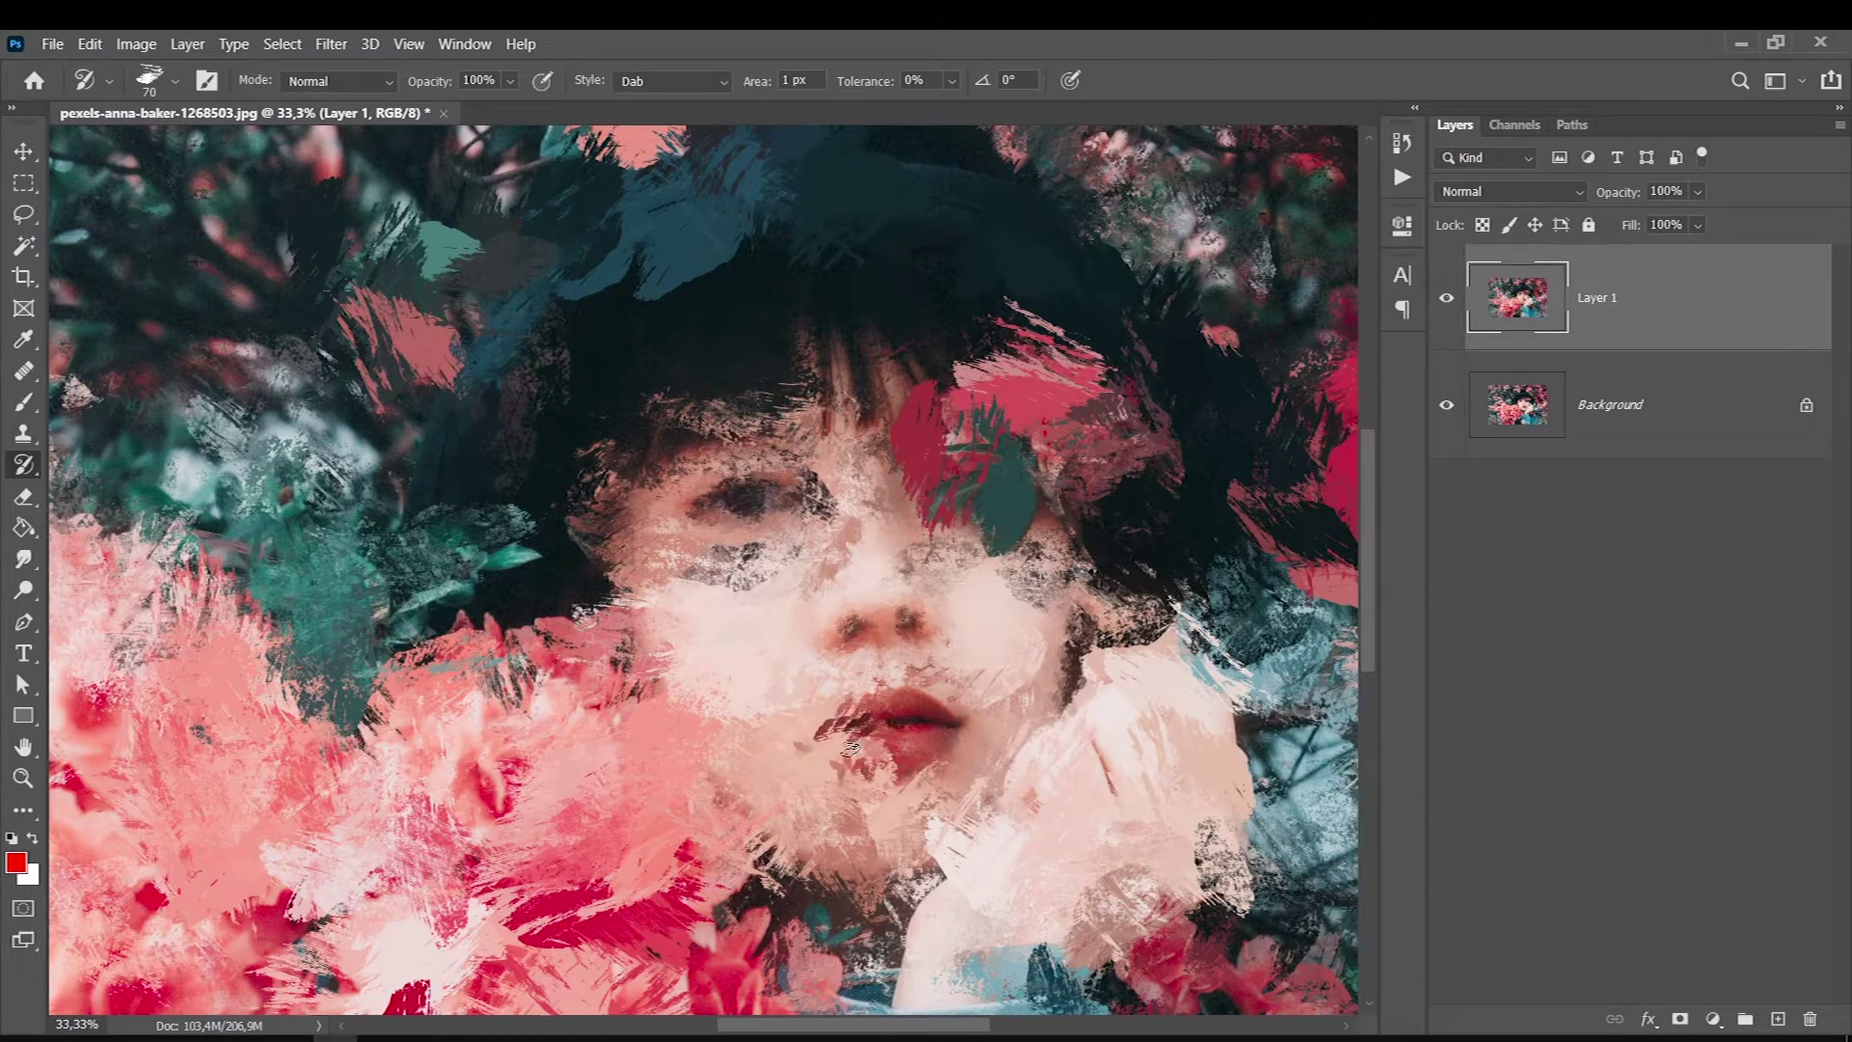
left_click_drag(796, 745, 915, 778)
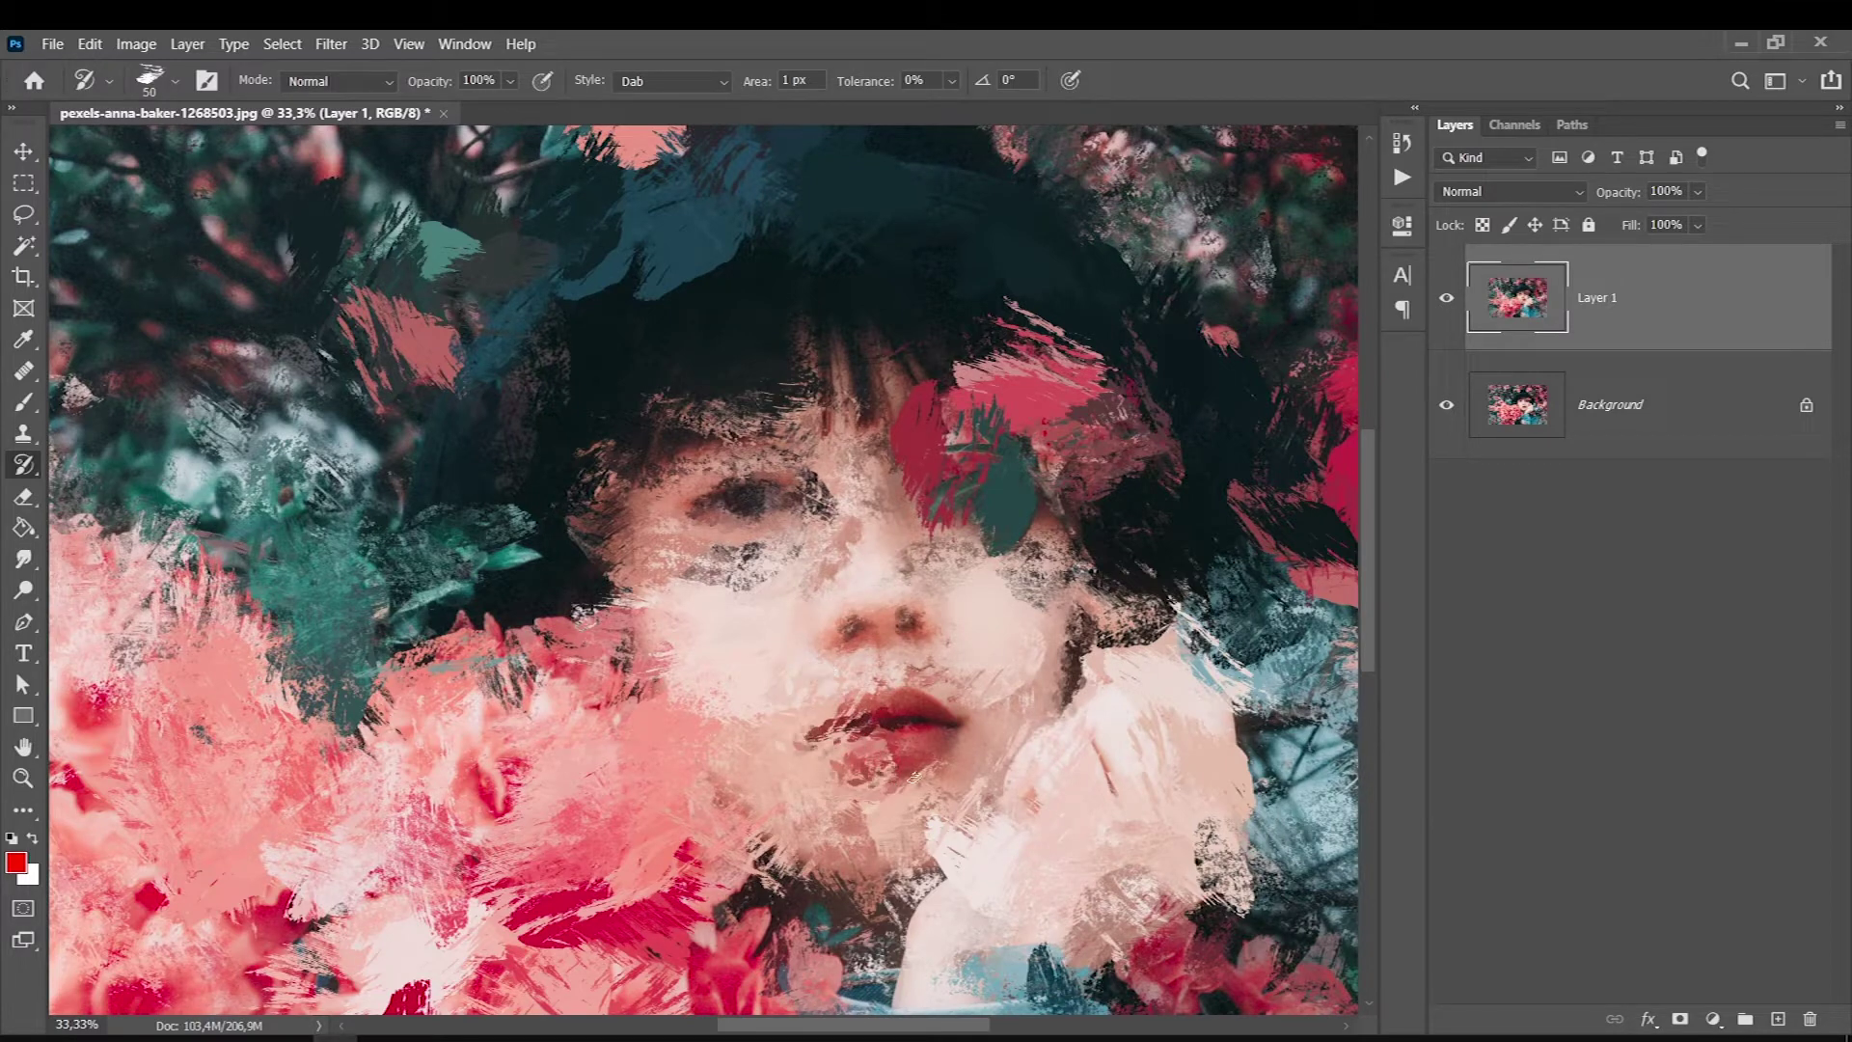
mouse_move(874, 690)
left_mouse_down()
mouse_move(849, 723)
mouse_move(888, 757)
mouse_move(783, 695)
left_mouse_up()
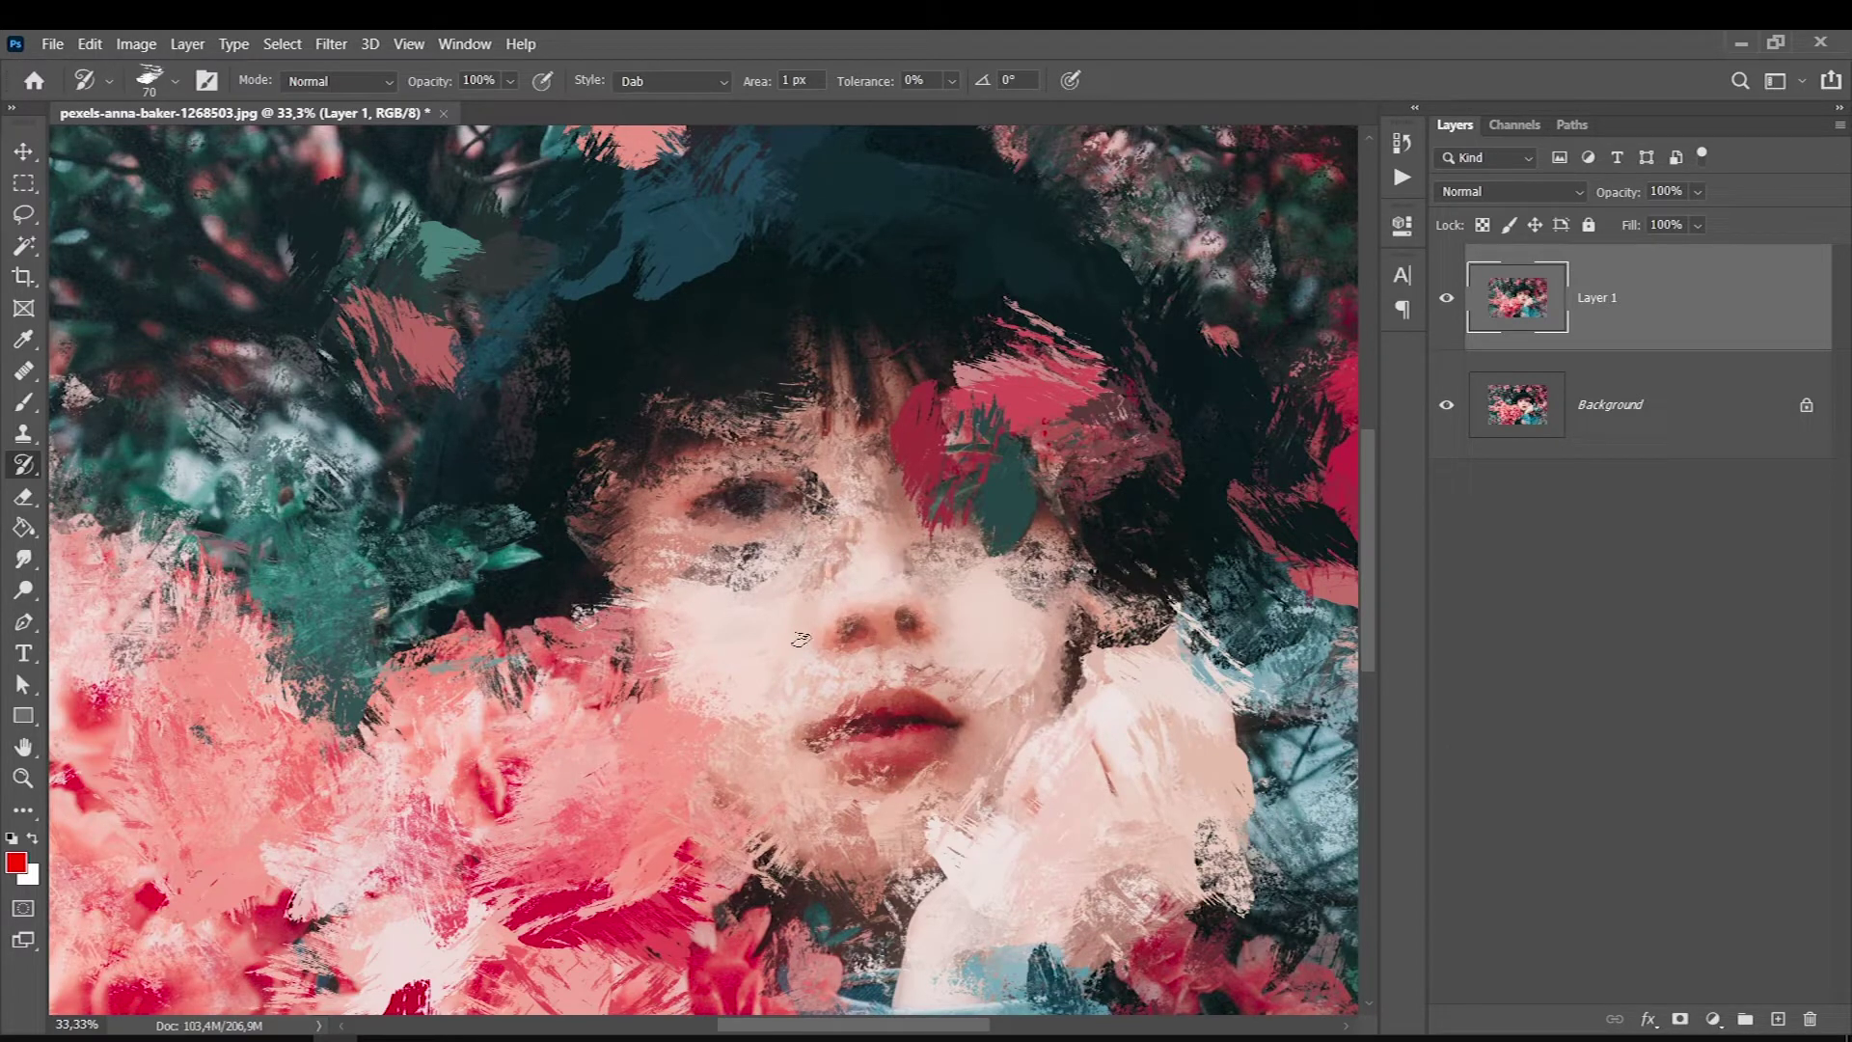
key("]")
Step: Smooth the nose-to-cheek skin and repaint hair above the left eye, then fit on screen
left_click_drag(875, 576, 639, 665)
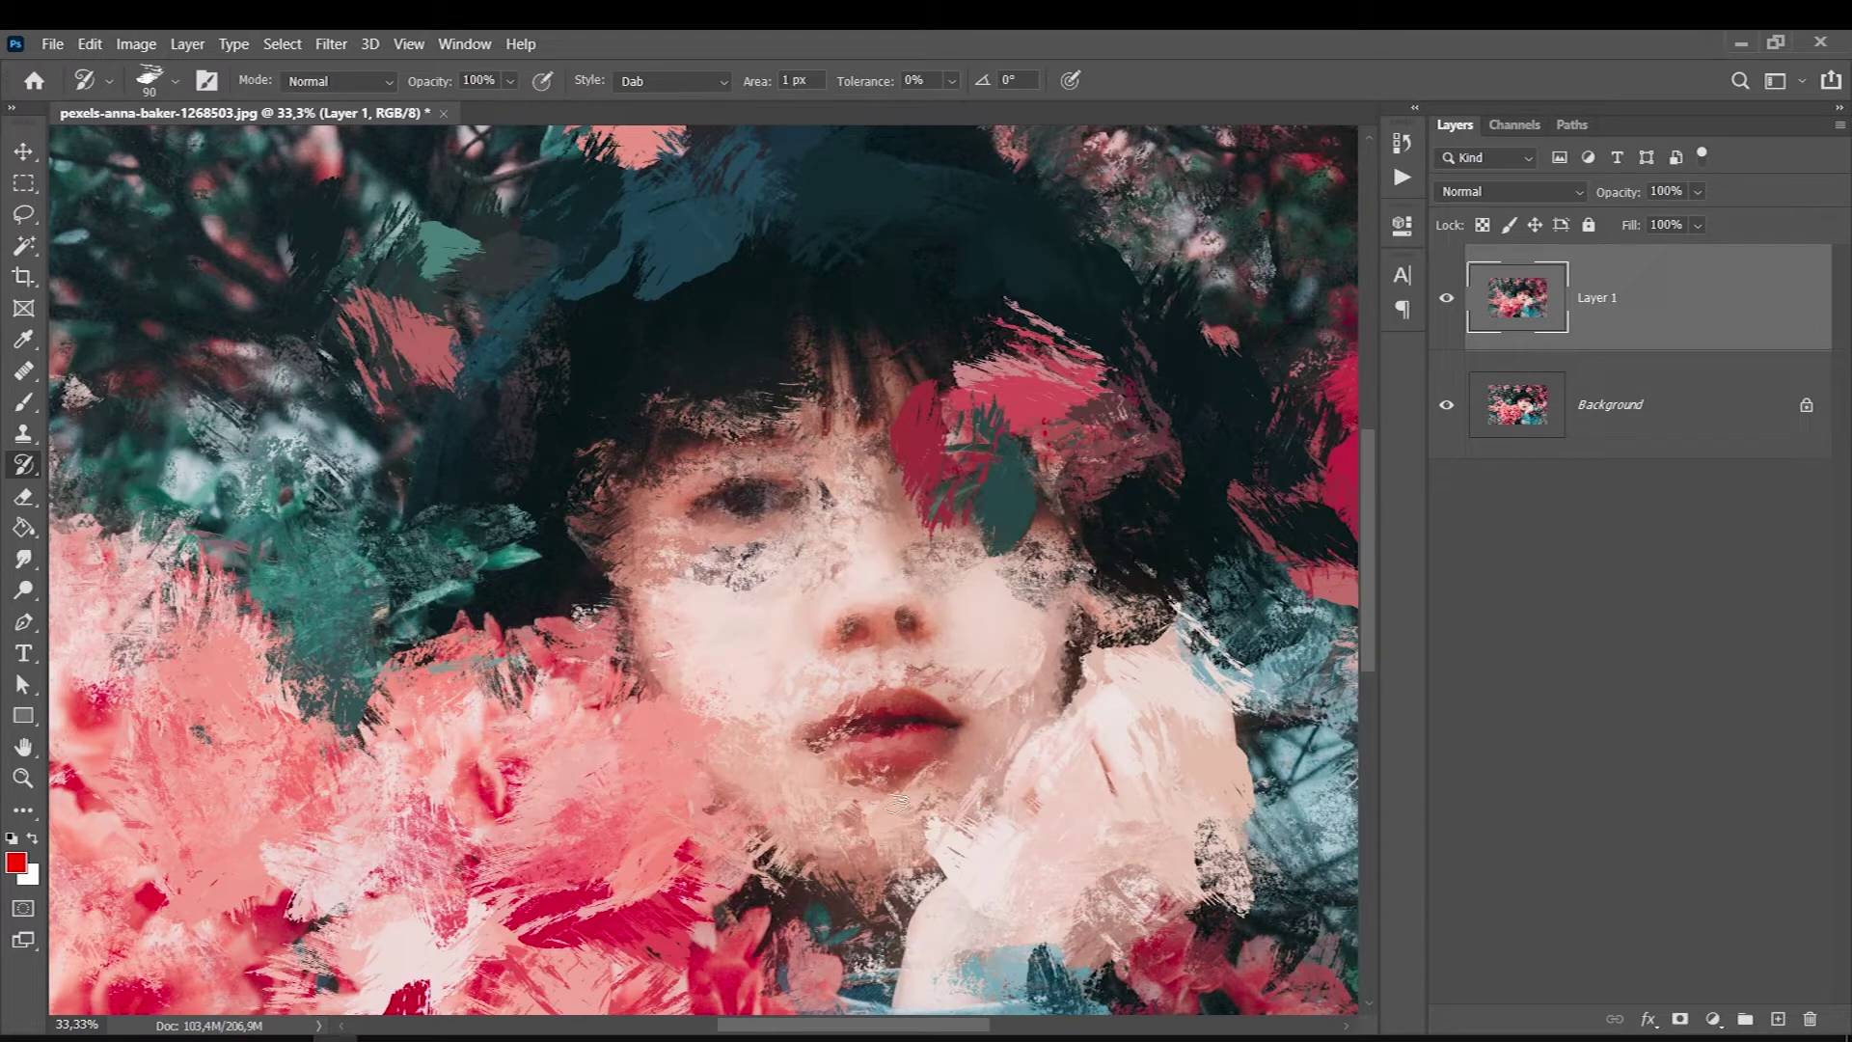
key("[")
left_click_drag(830, 381, 752, 429)
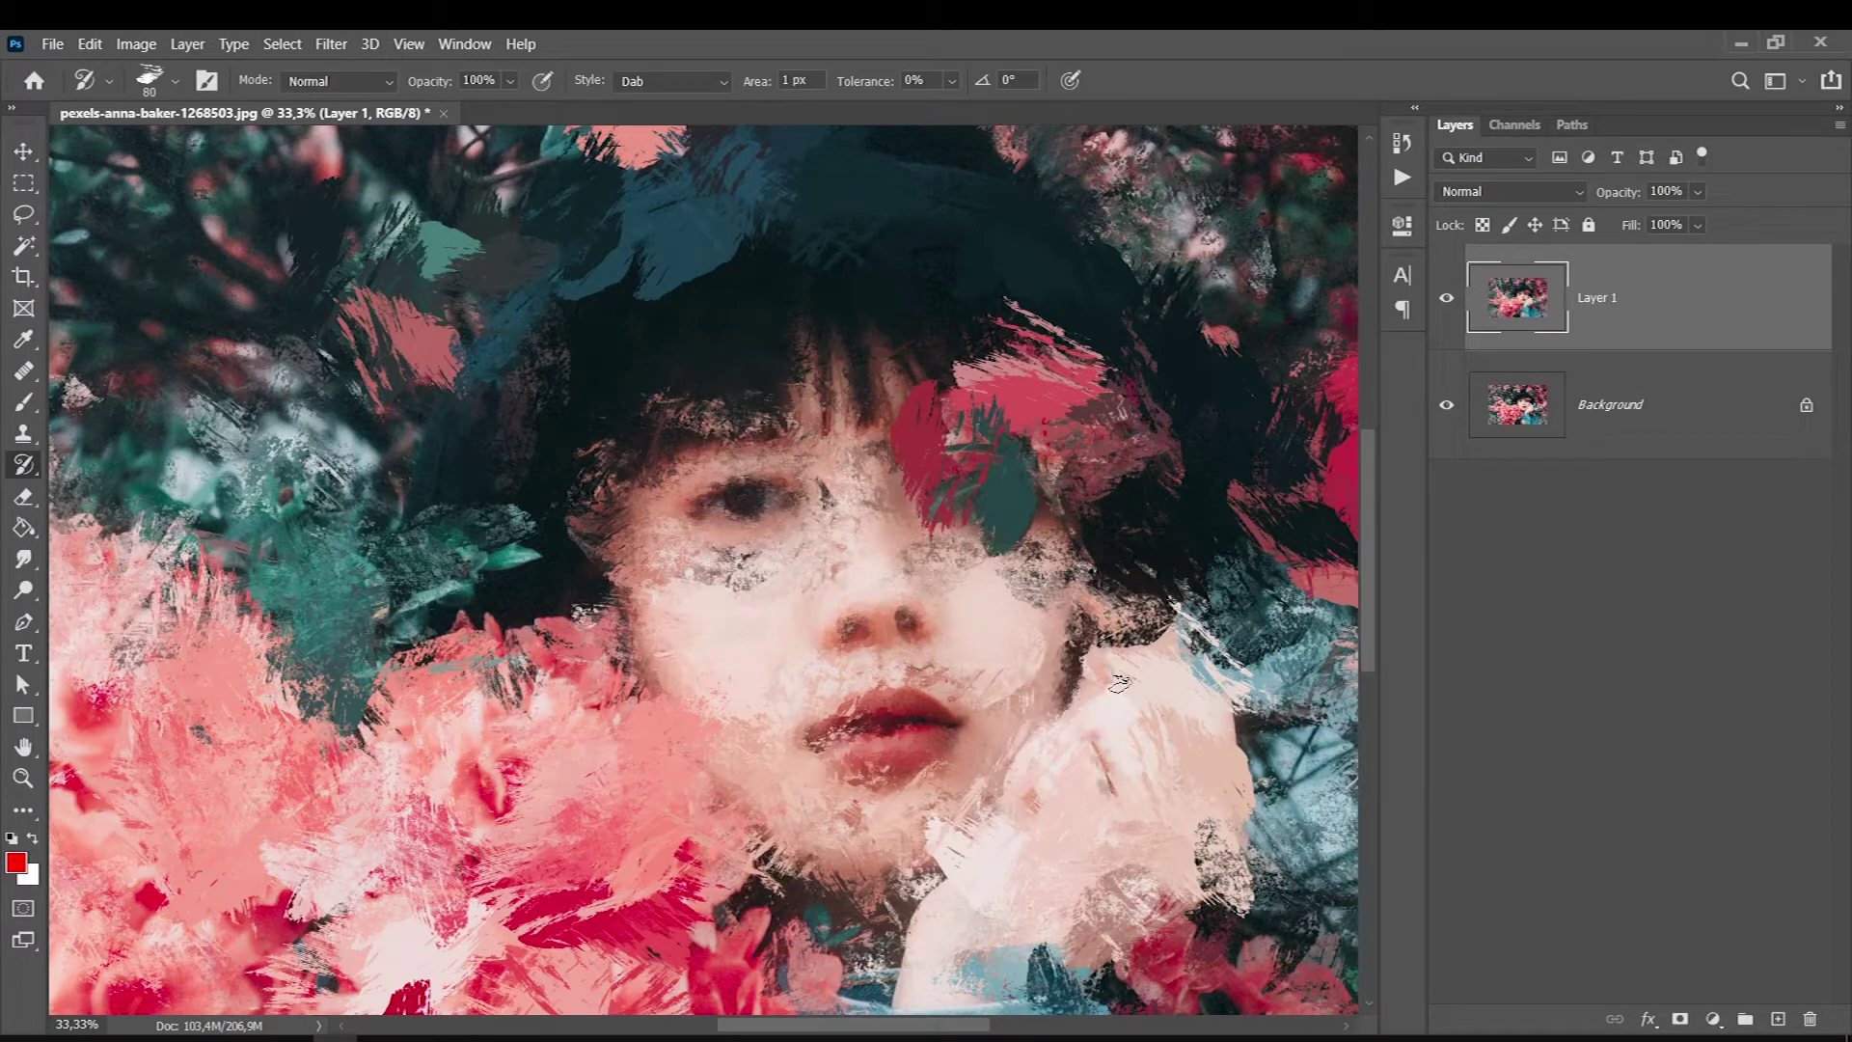
key("bracketright")
key("bracketleft")
key("bracketleft")
key("bracketleft")
key("bracketleft")
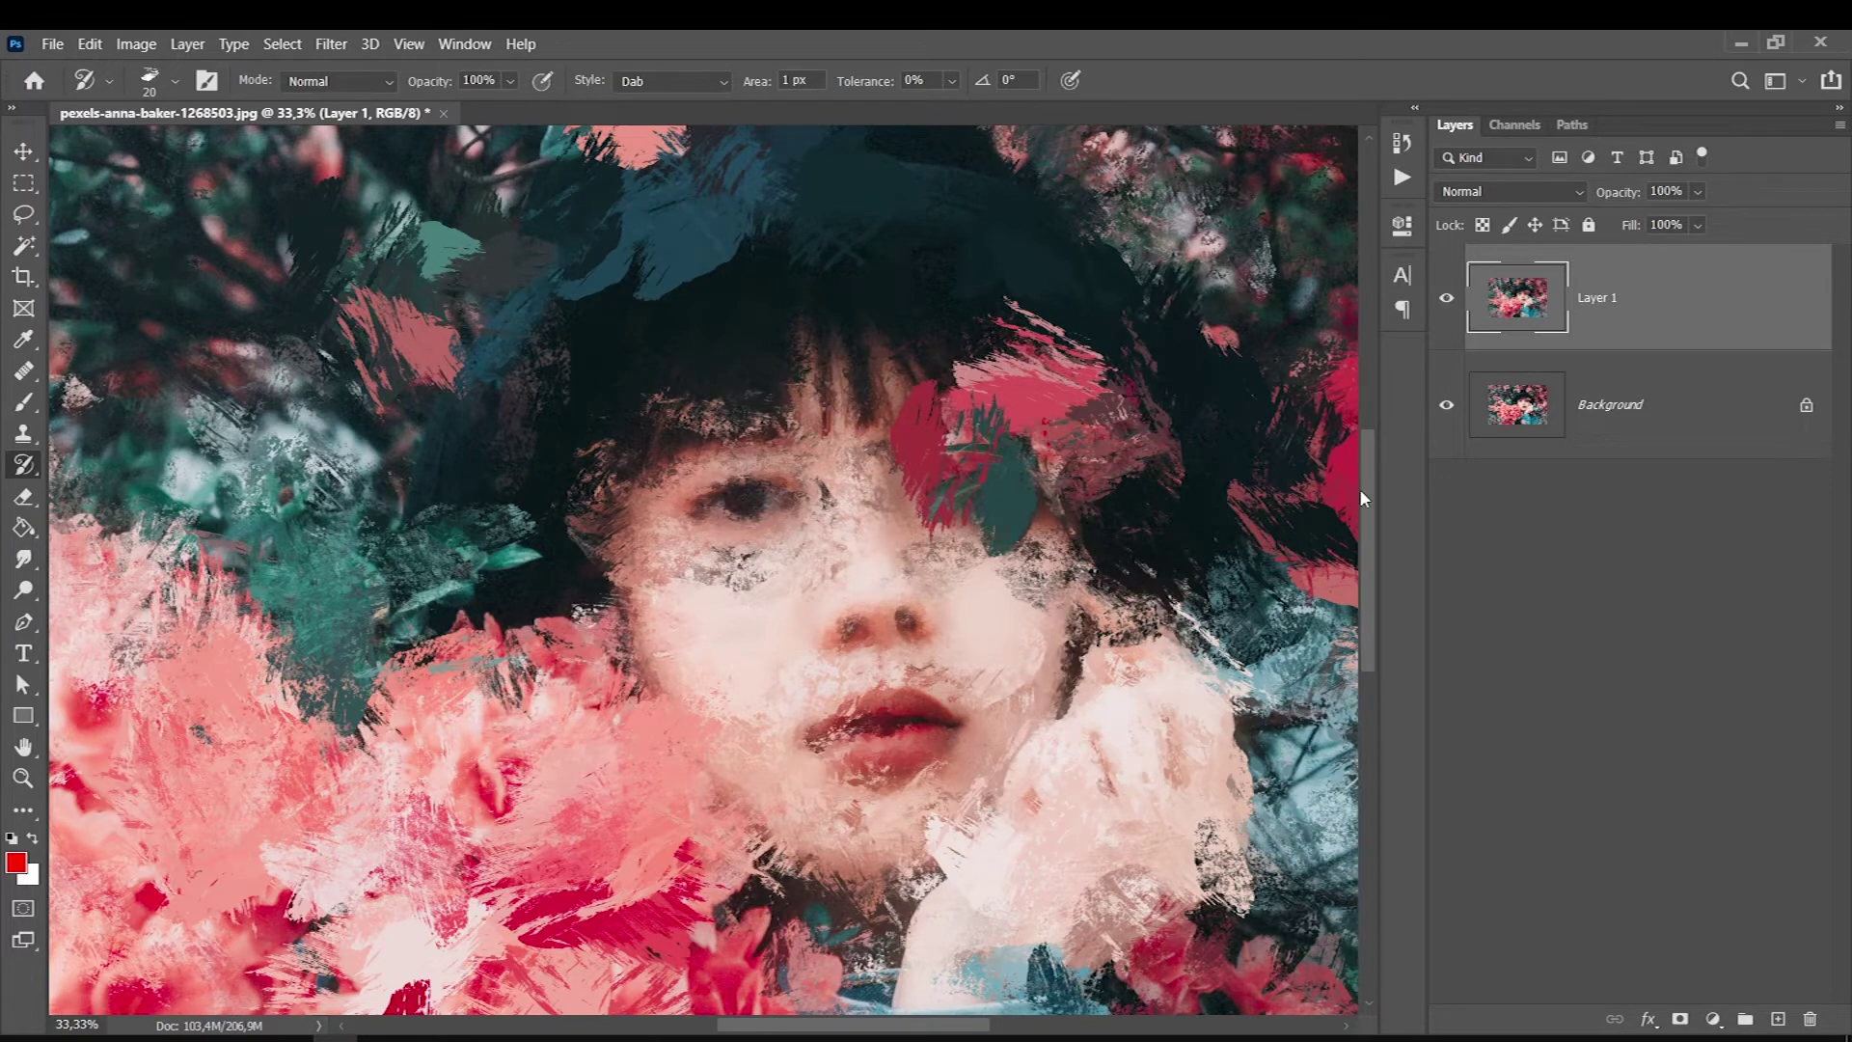
key("ctrl+0")
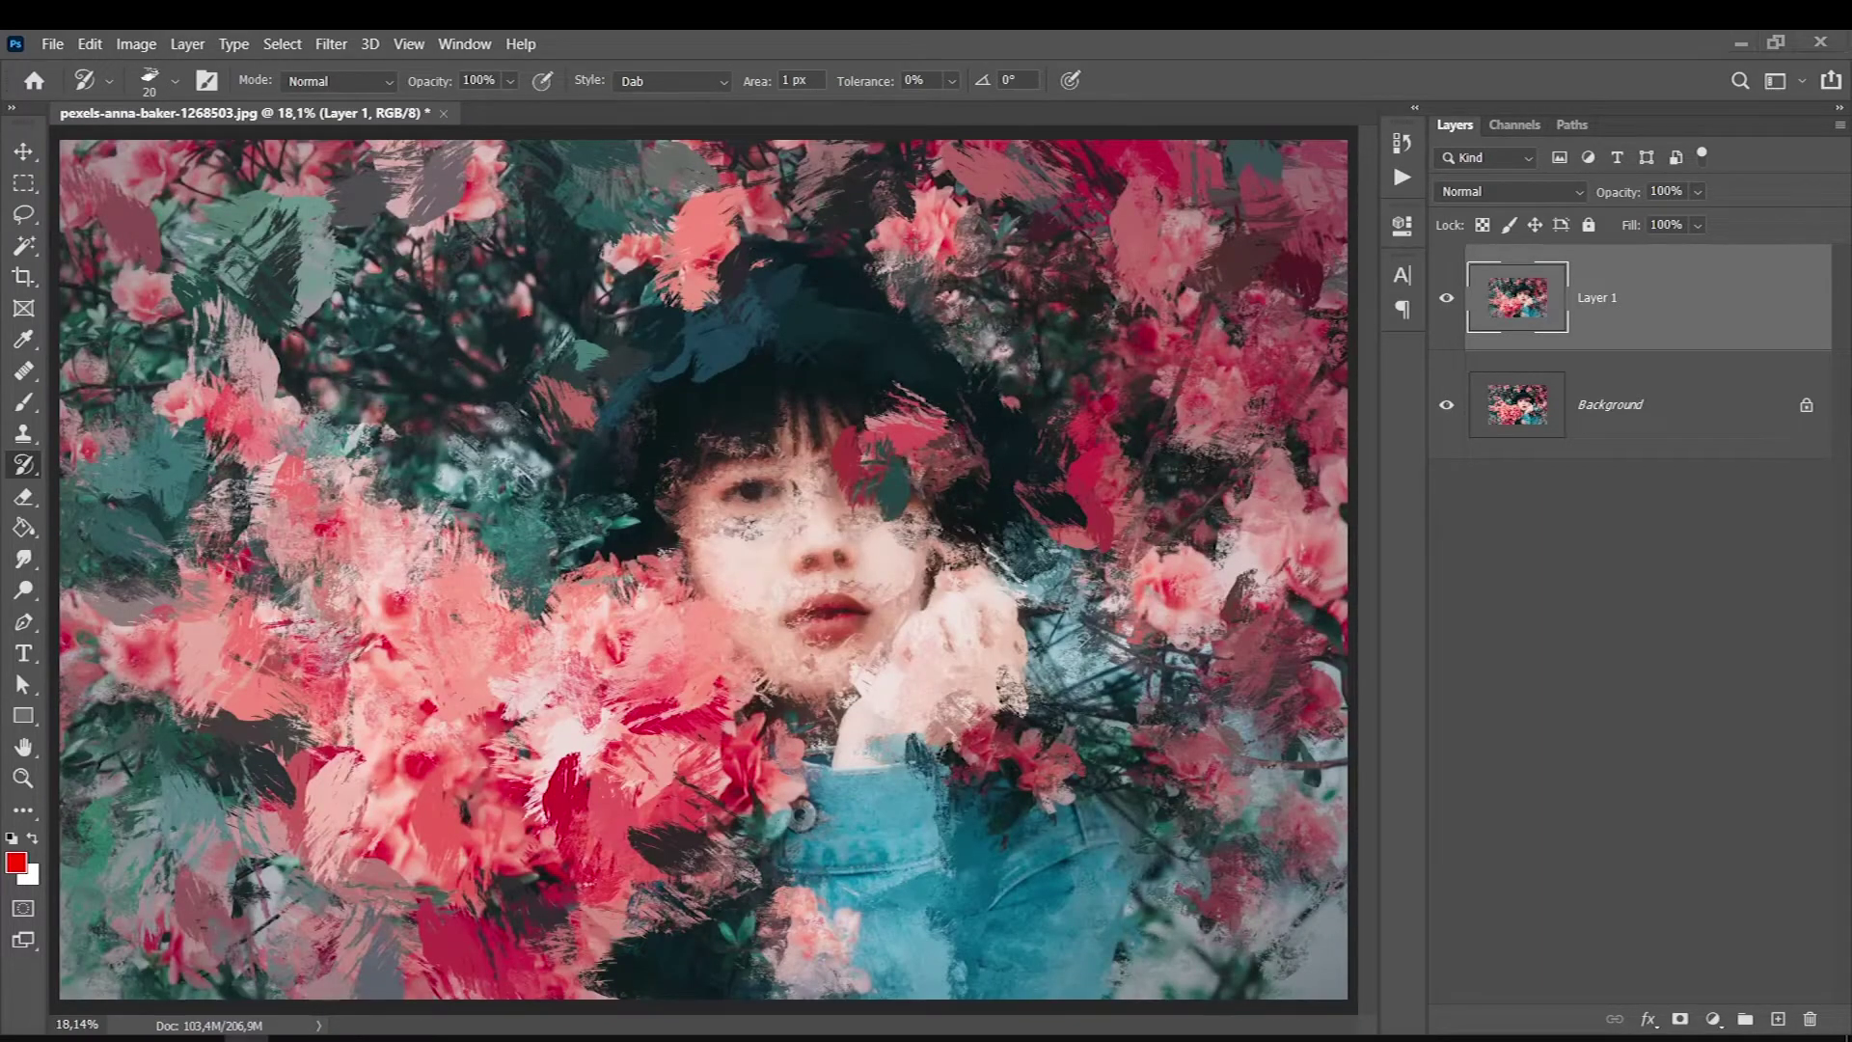
Step: Merge a Soft Light copy of the Background photo at 58% opacity into Layer 1
left_click(1632, 395)
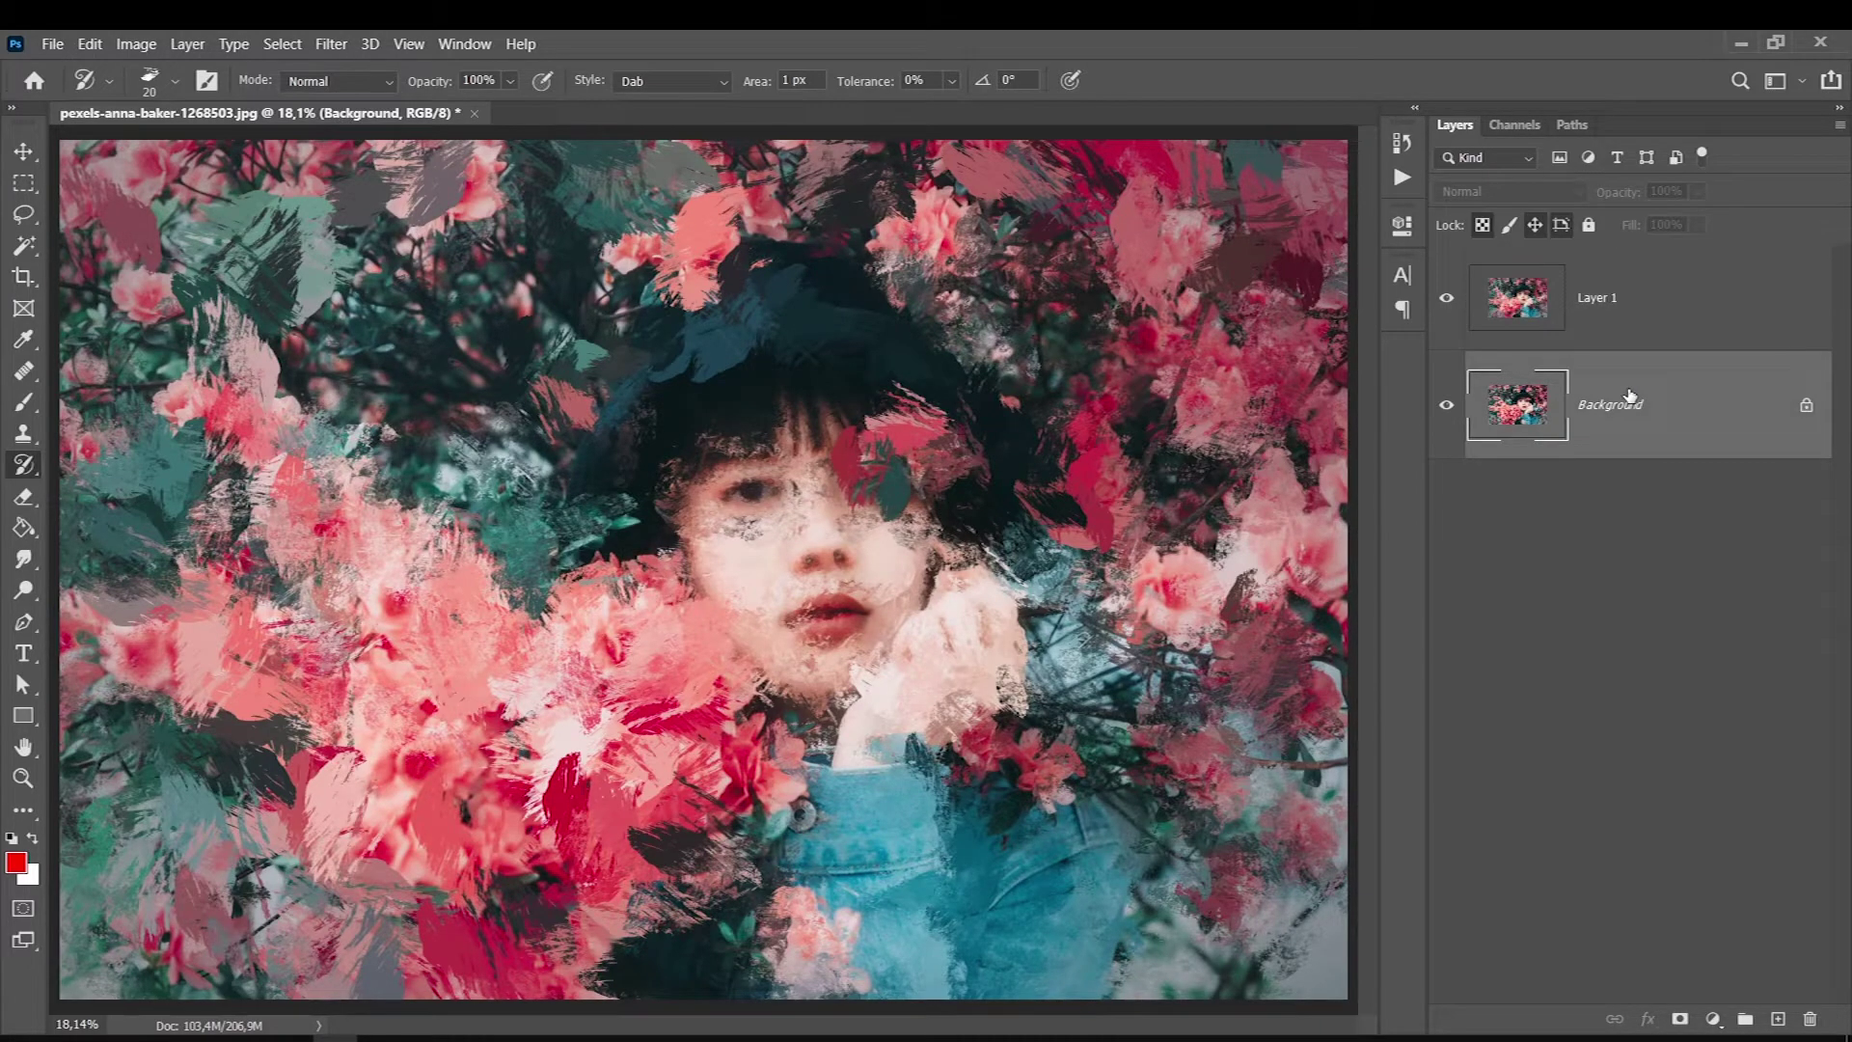
left_click_drag(1630, 395, 1644, 285)
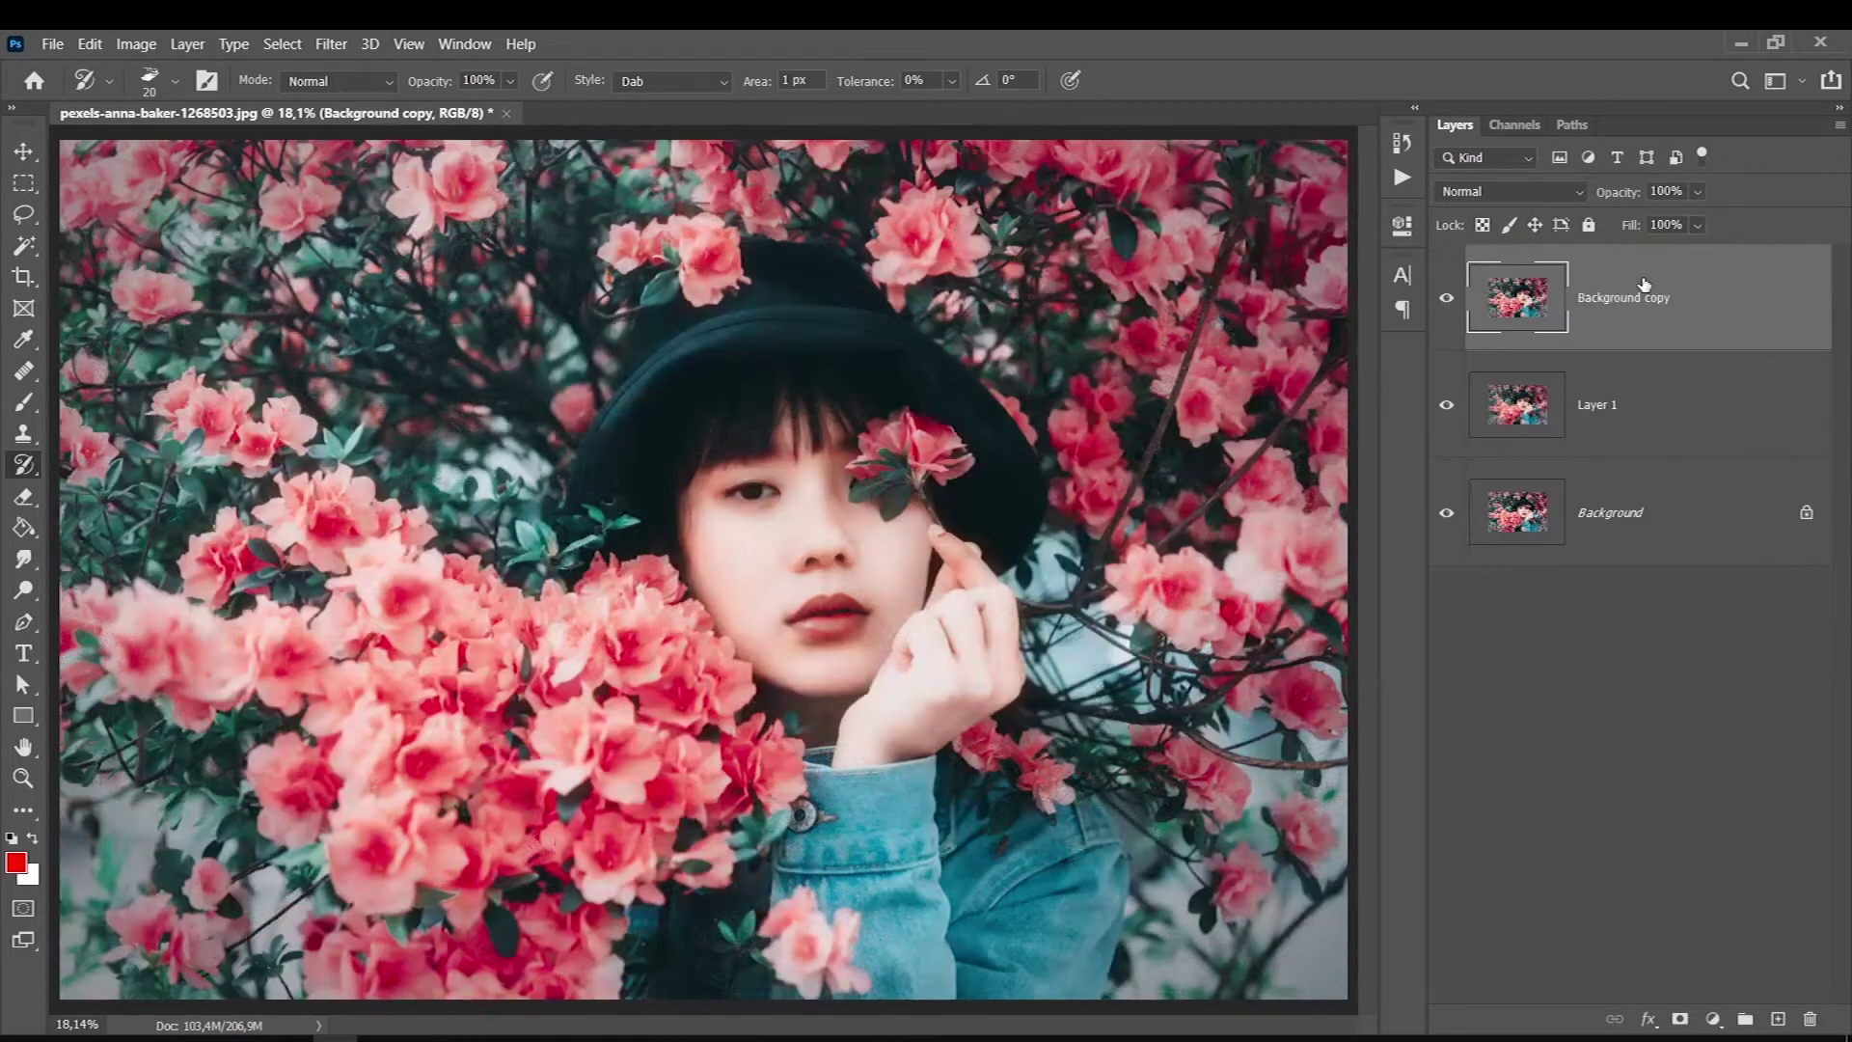
left_click(1457, 193)
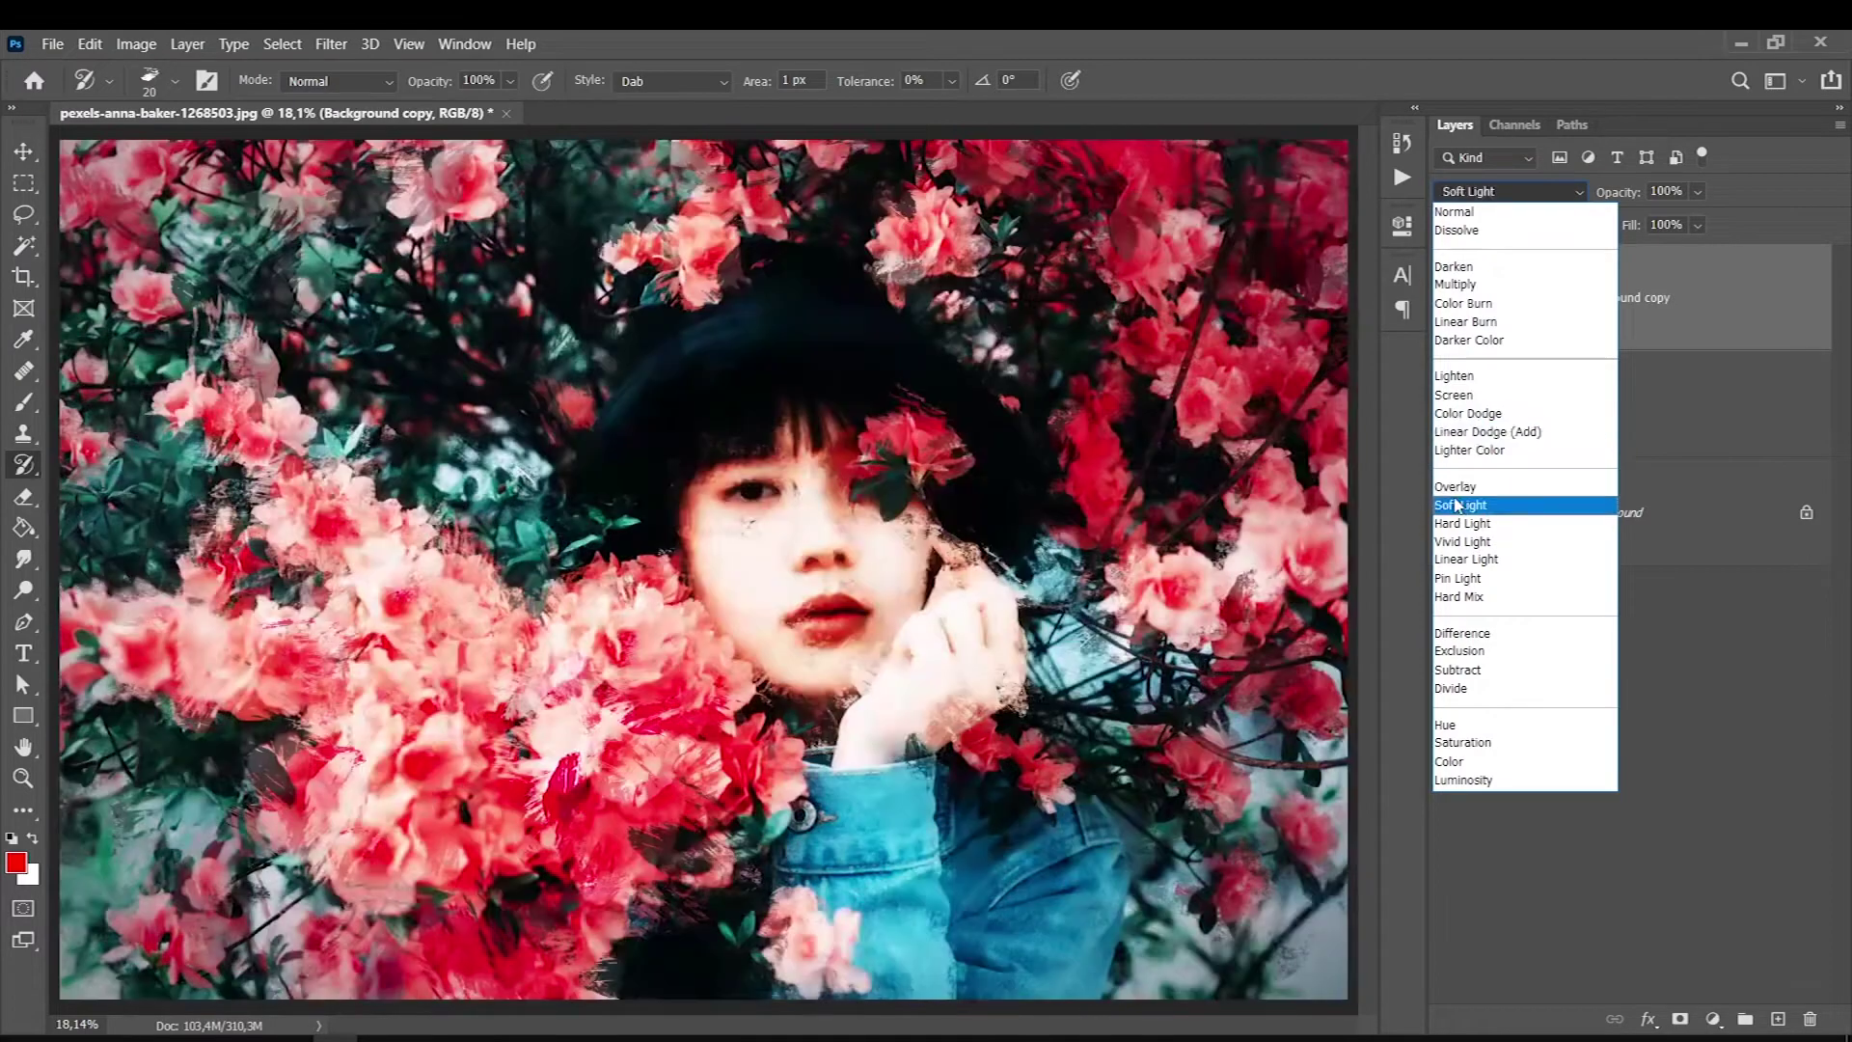
left_click(1460, 501)
left_click(1447, 299)
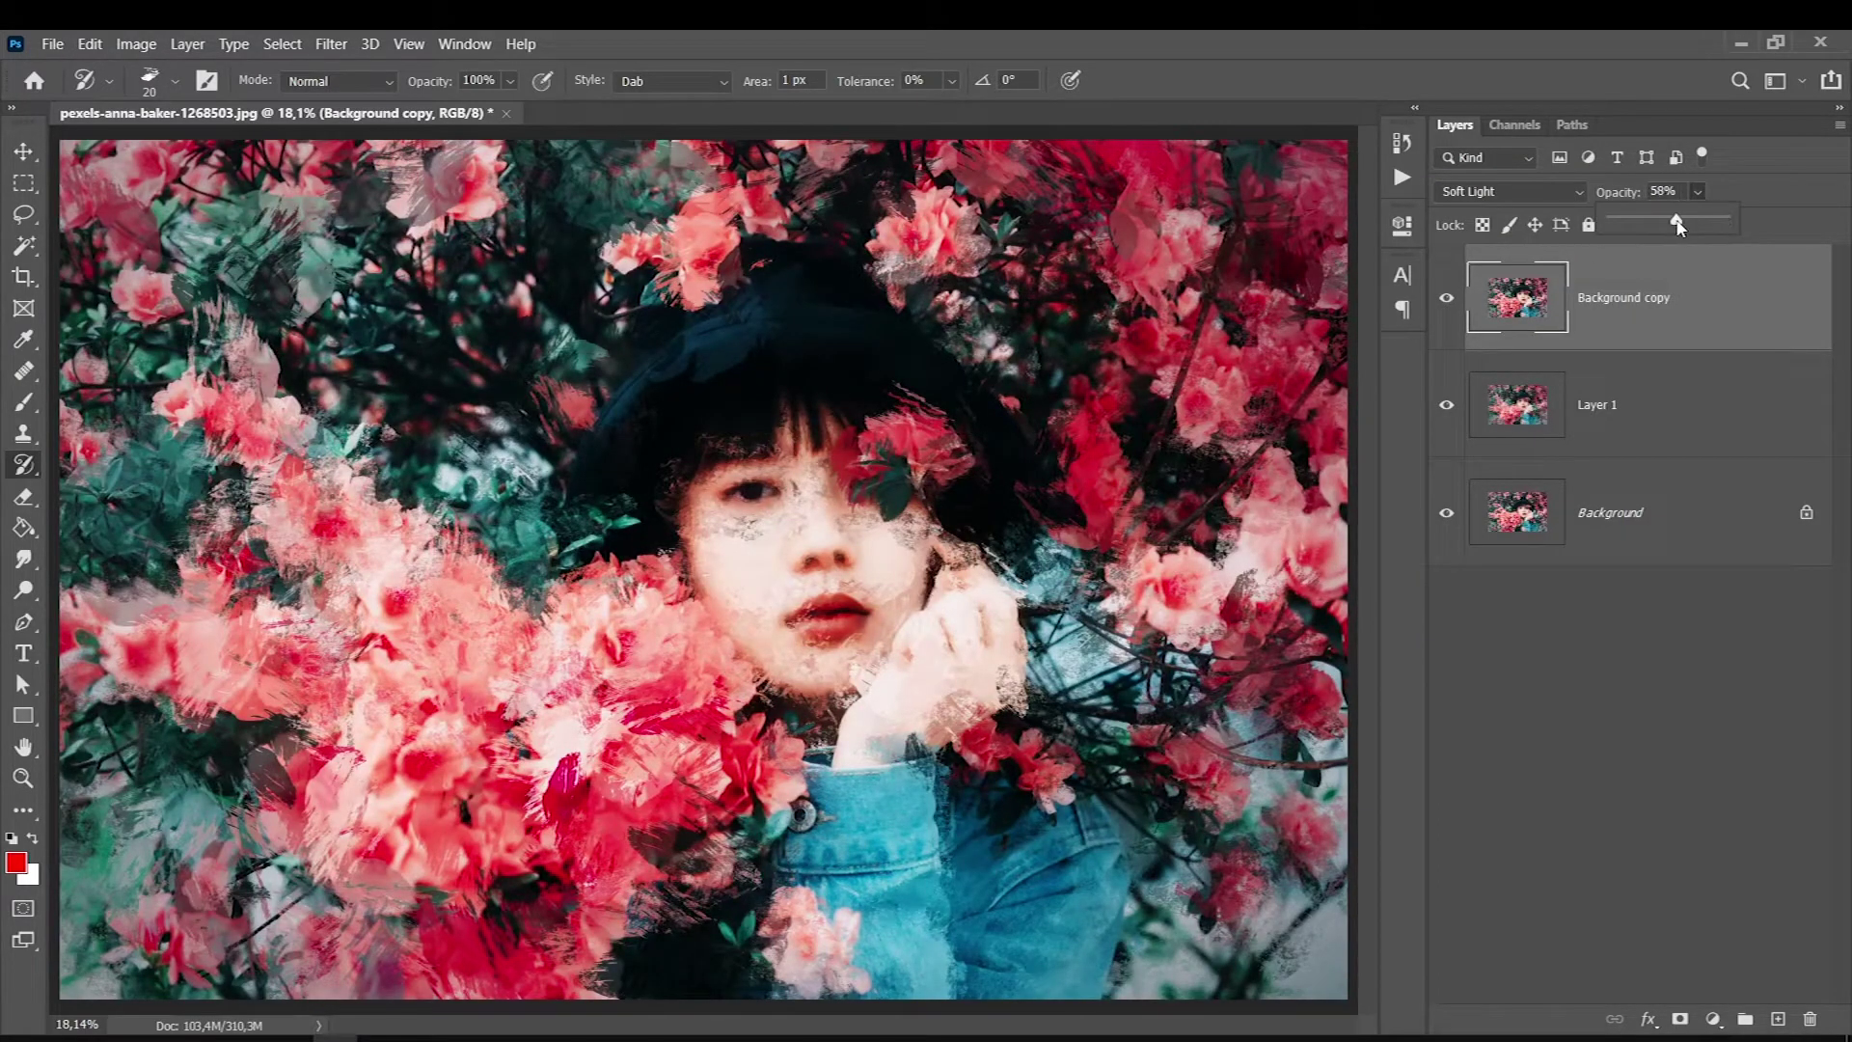
key("ctrl+e")
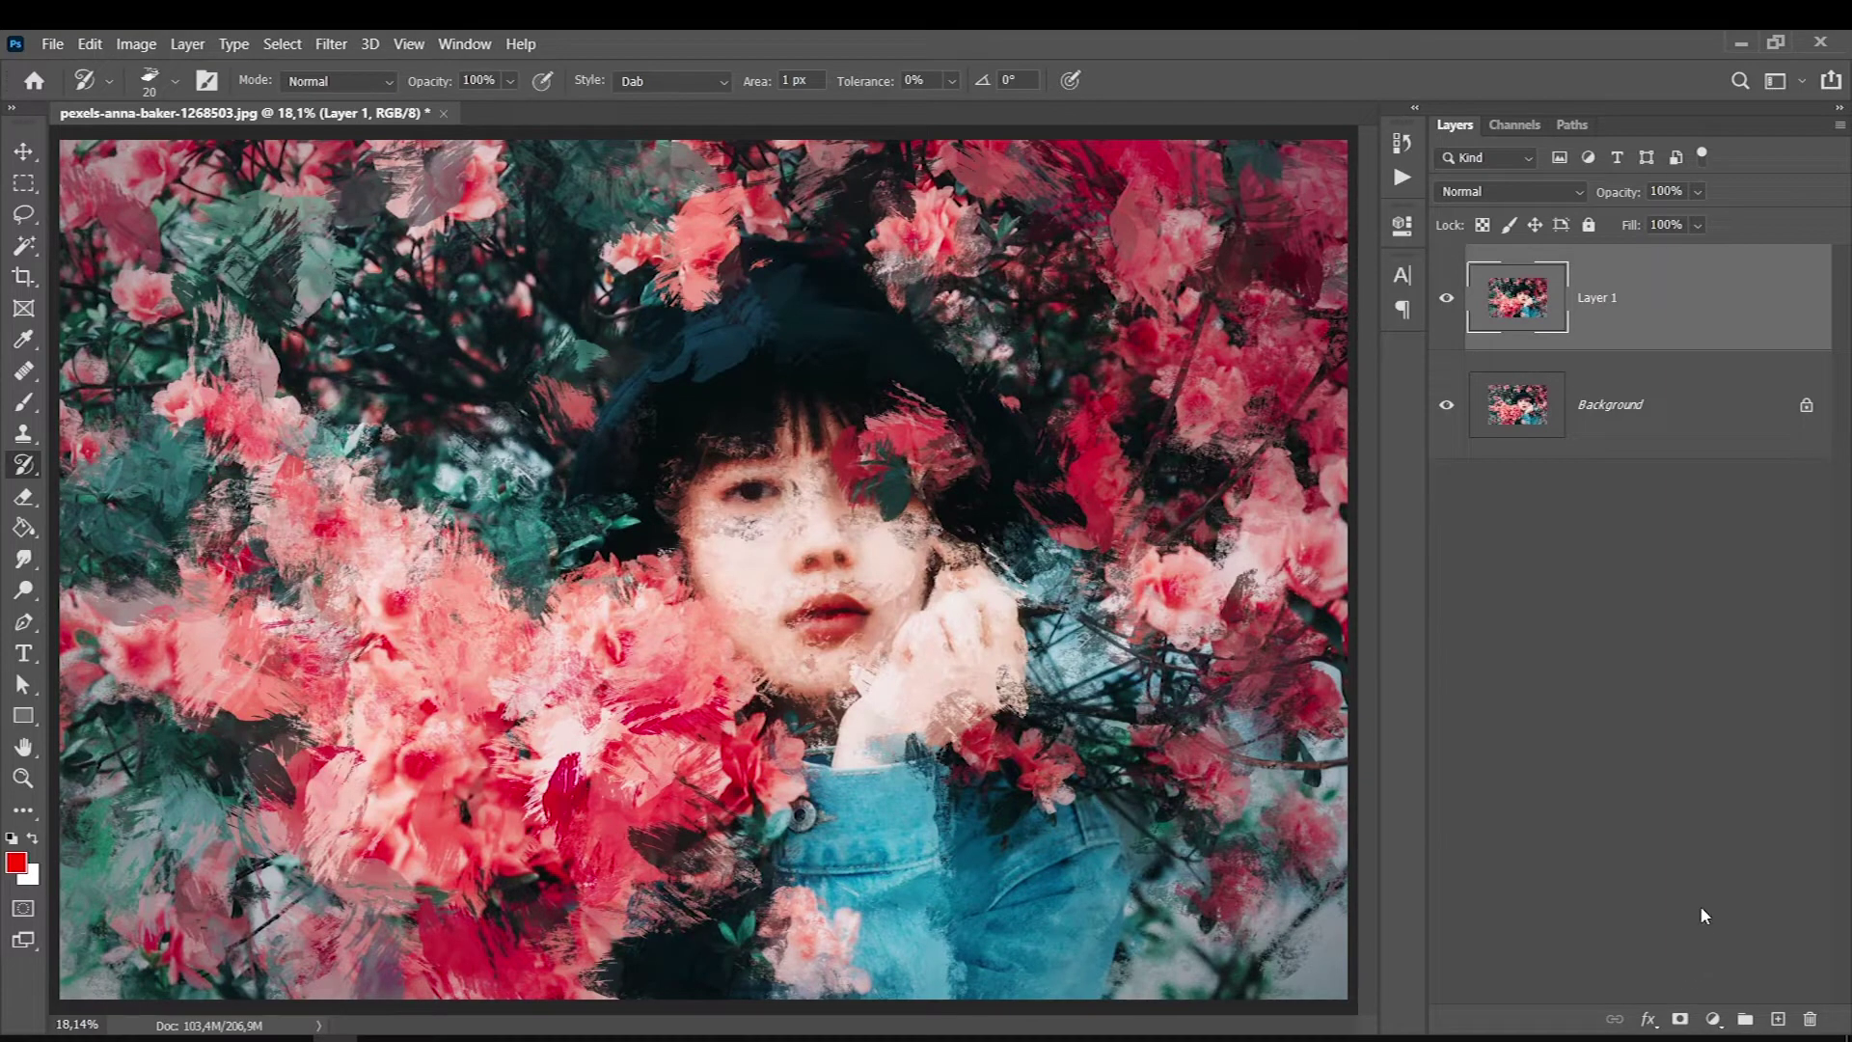
left_click(331, 44)
Step: Apply a Camera Raw Filter with Clarity +26, Sharpening 52 and lowered Highlights
left_click(405, 185)
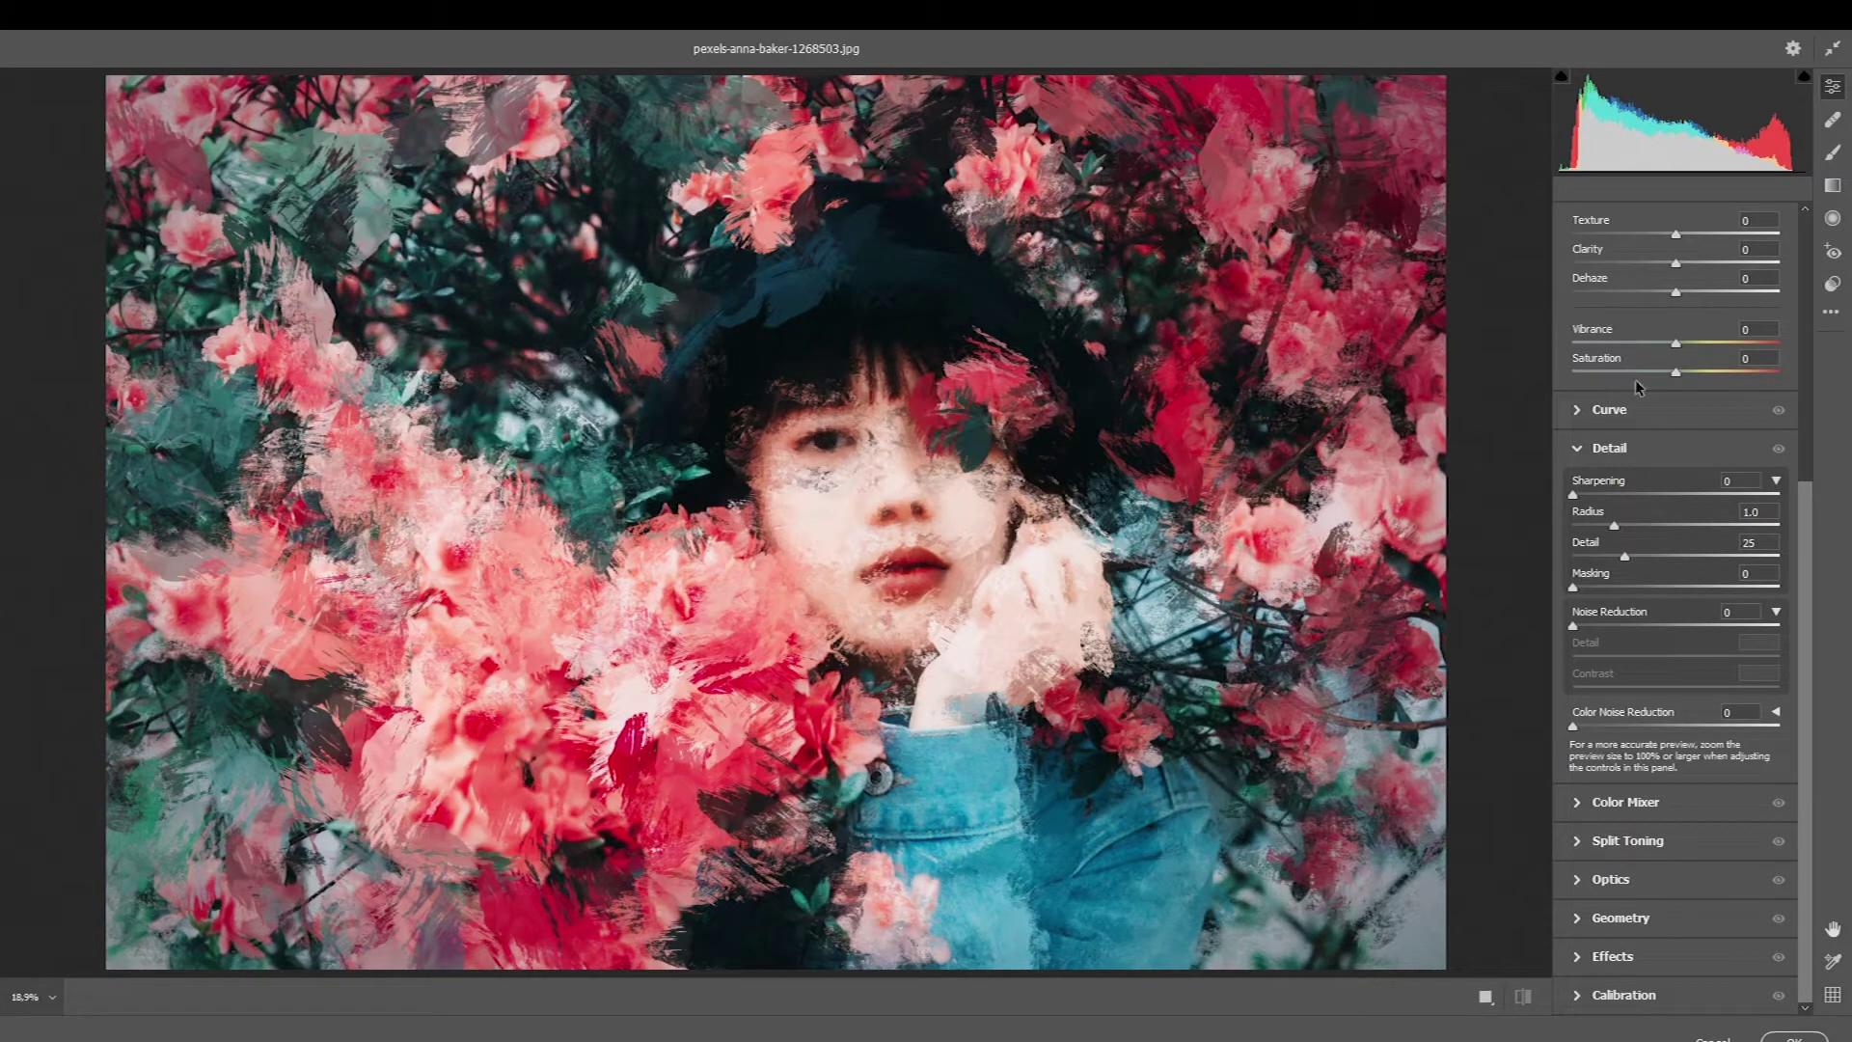
left_click_drag(1696, 266, 1711, 260)
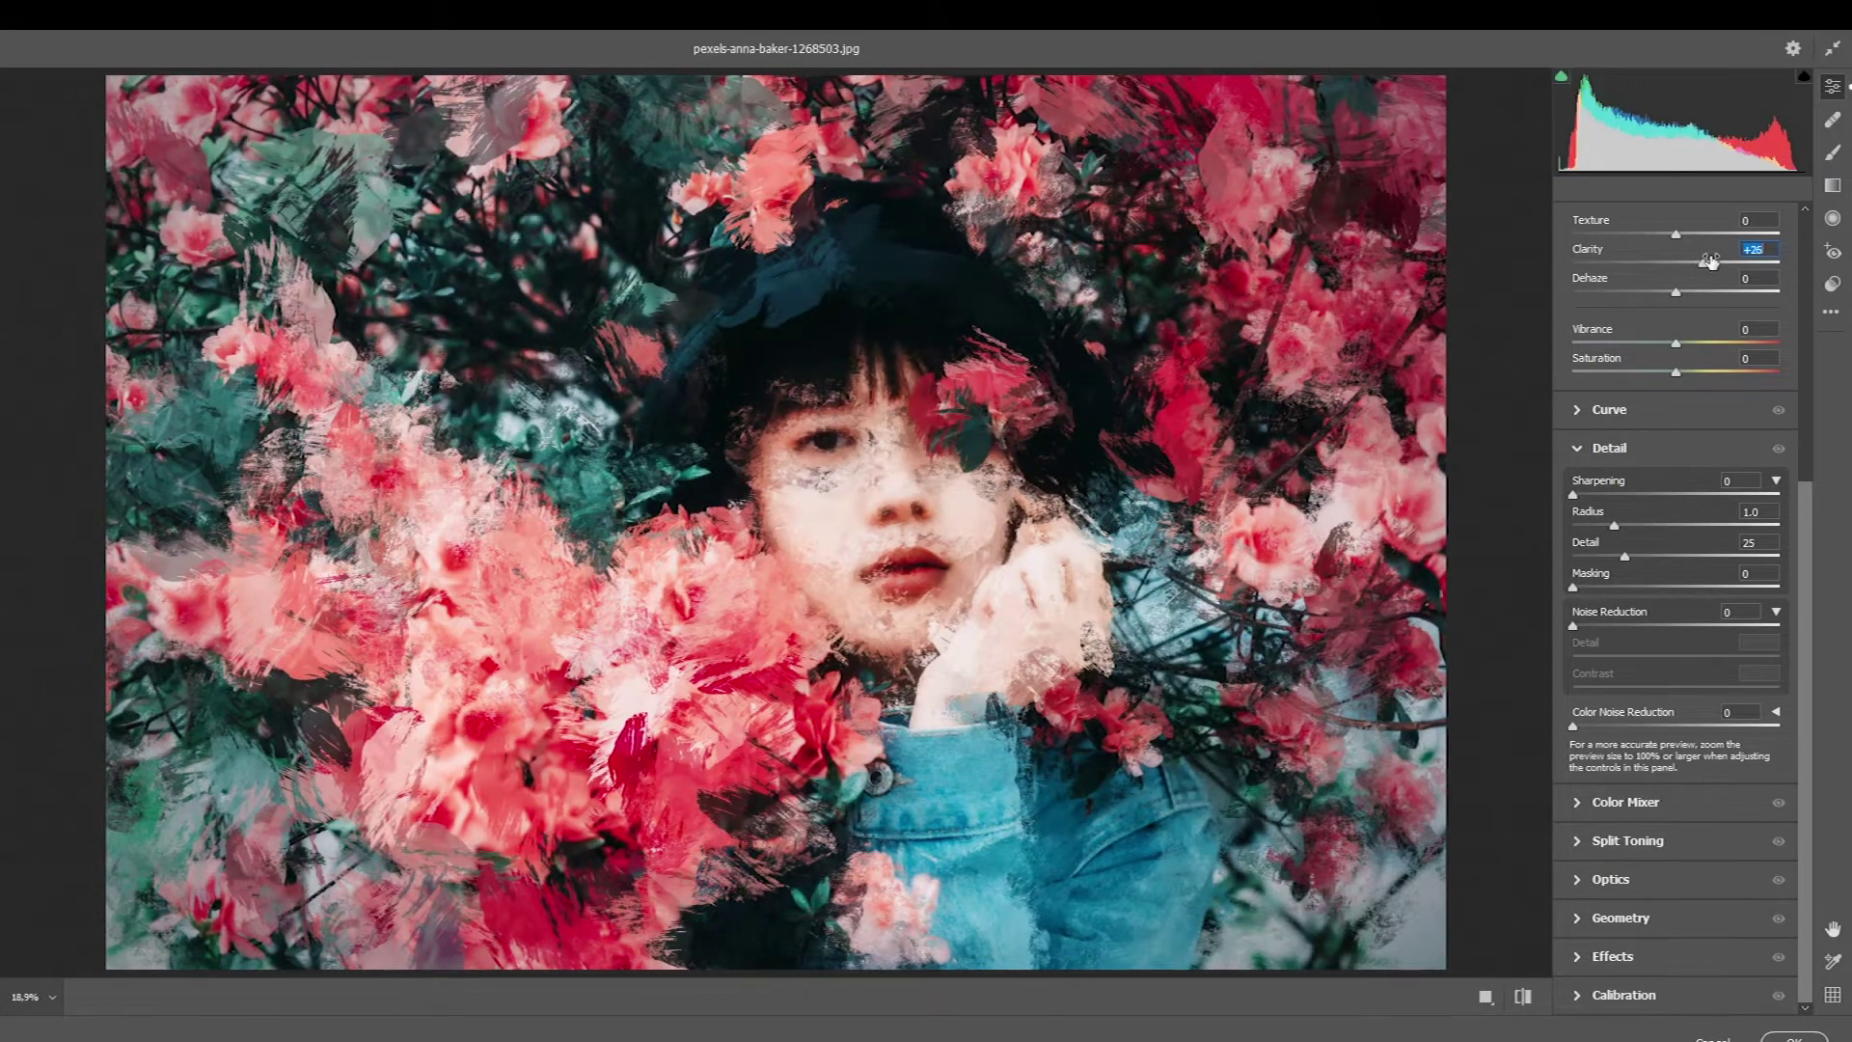
left_click_drag(1573, 494, 1644, 494)
scroll(1663, 353, "up", 3)
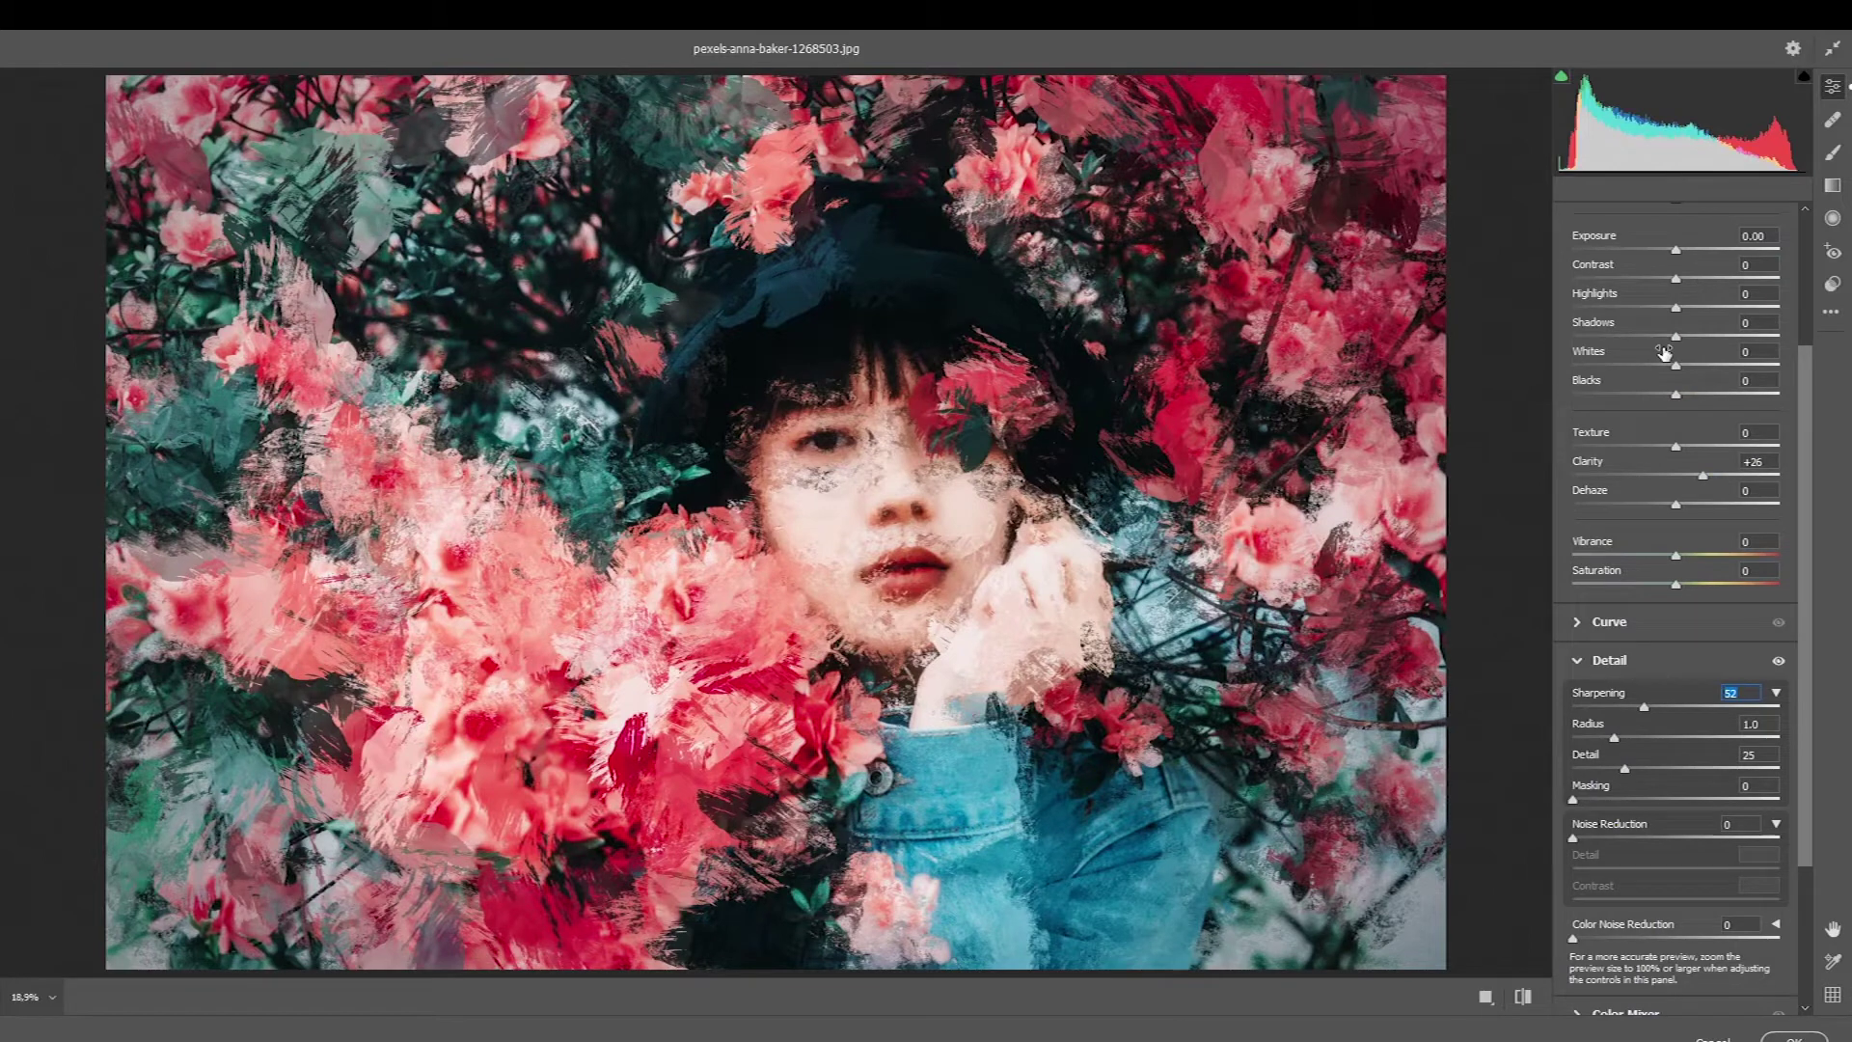
left_click_drag(1670, 305, 1620, 307)
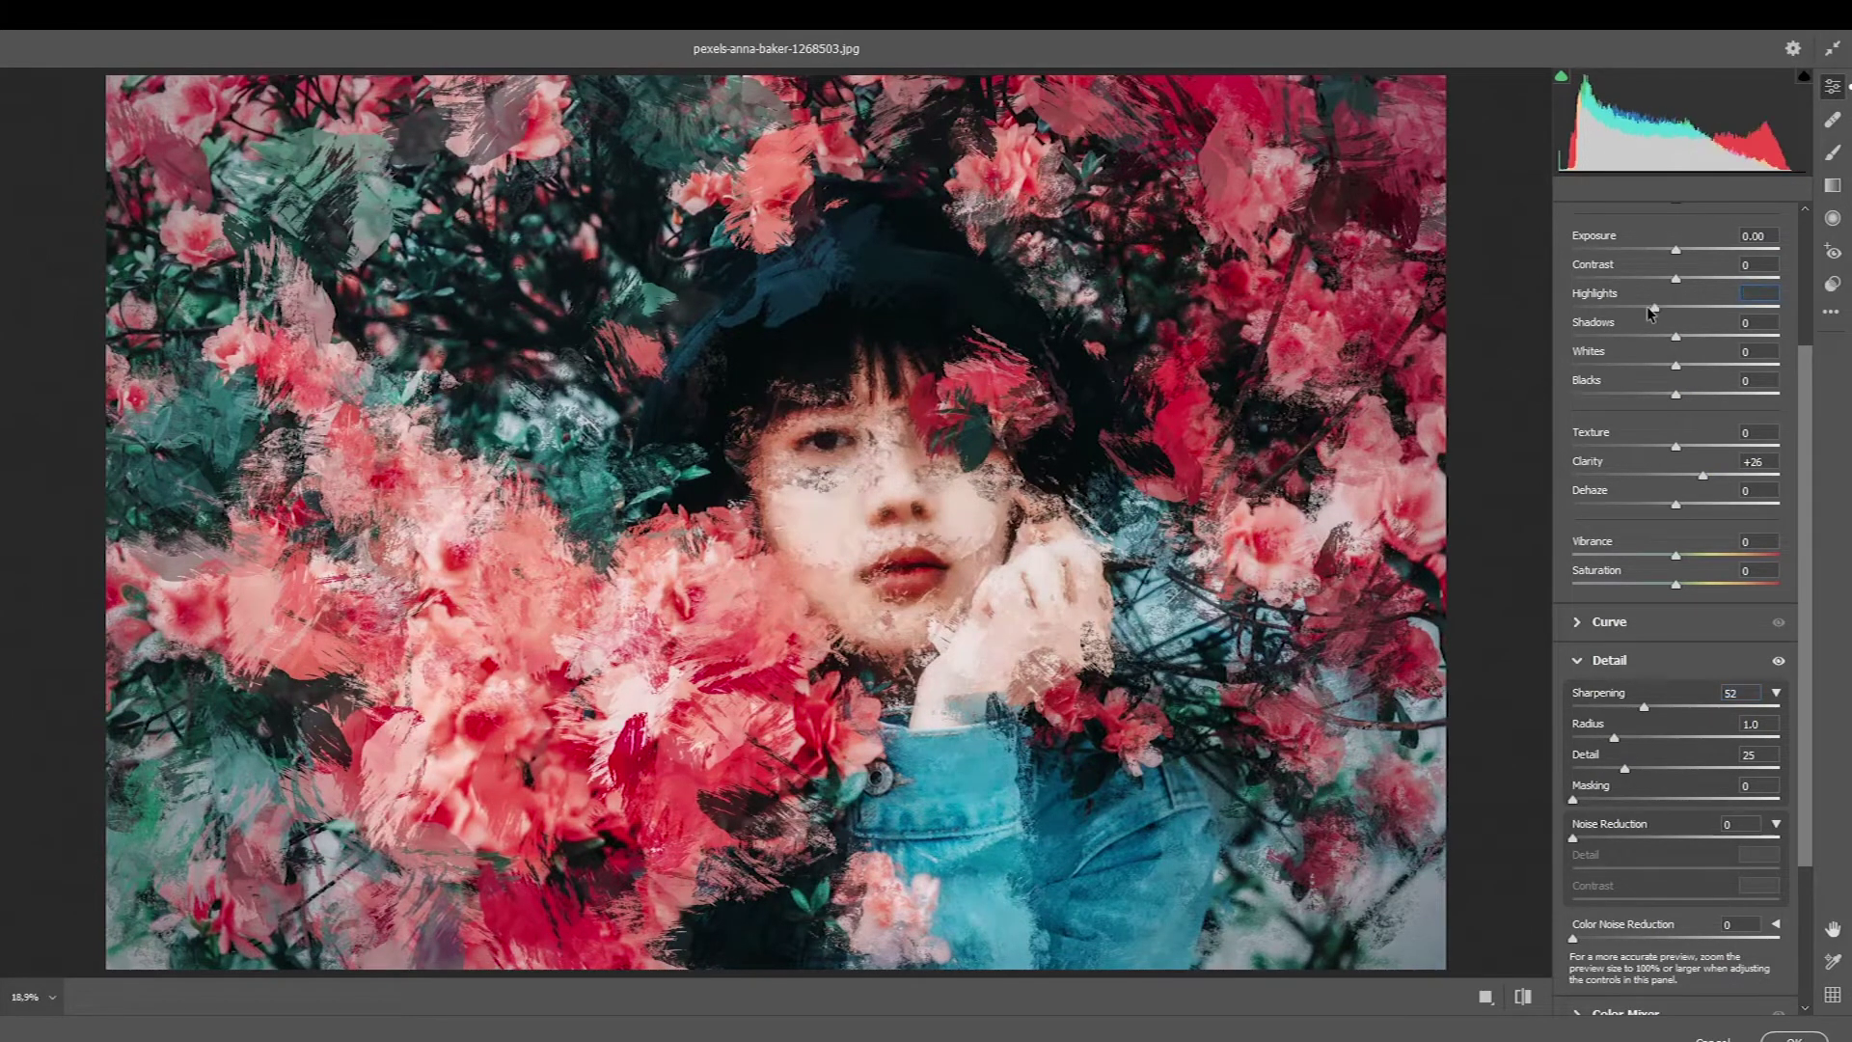
key("Return")
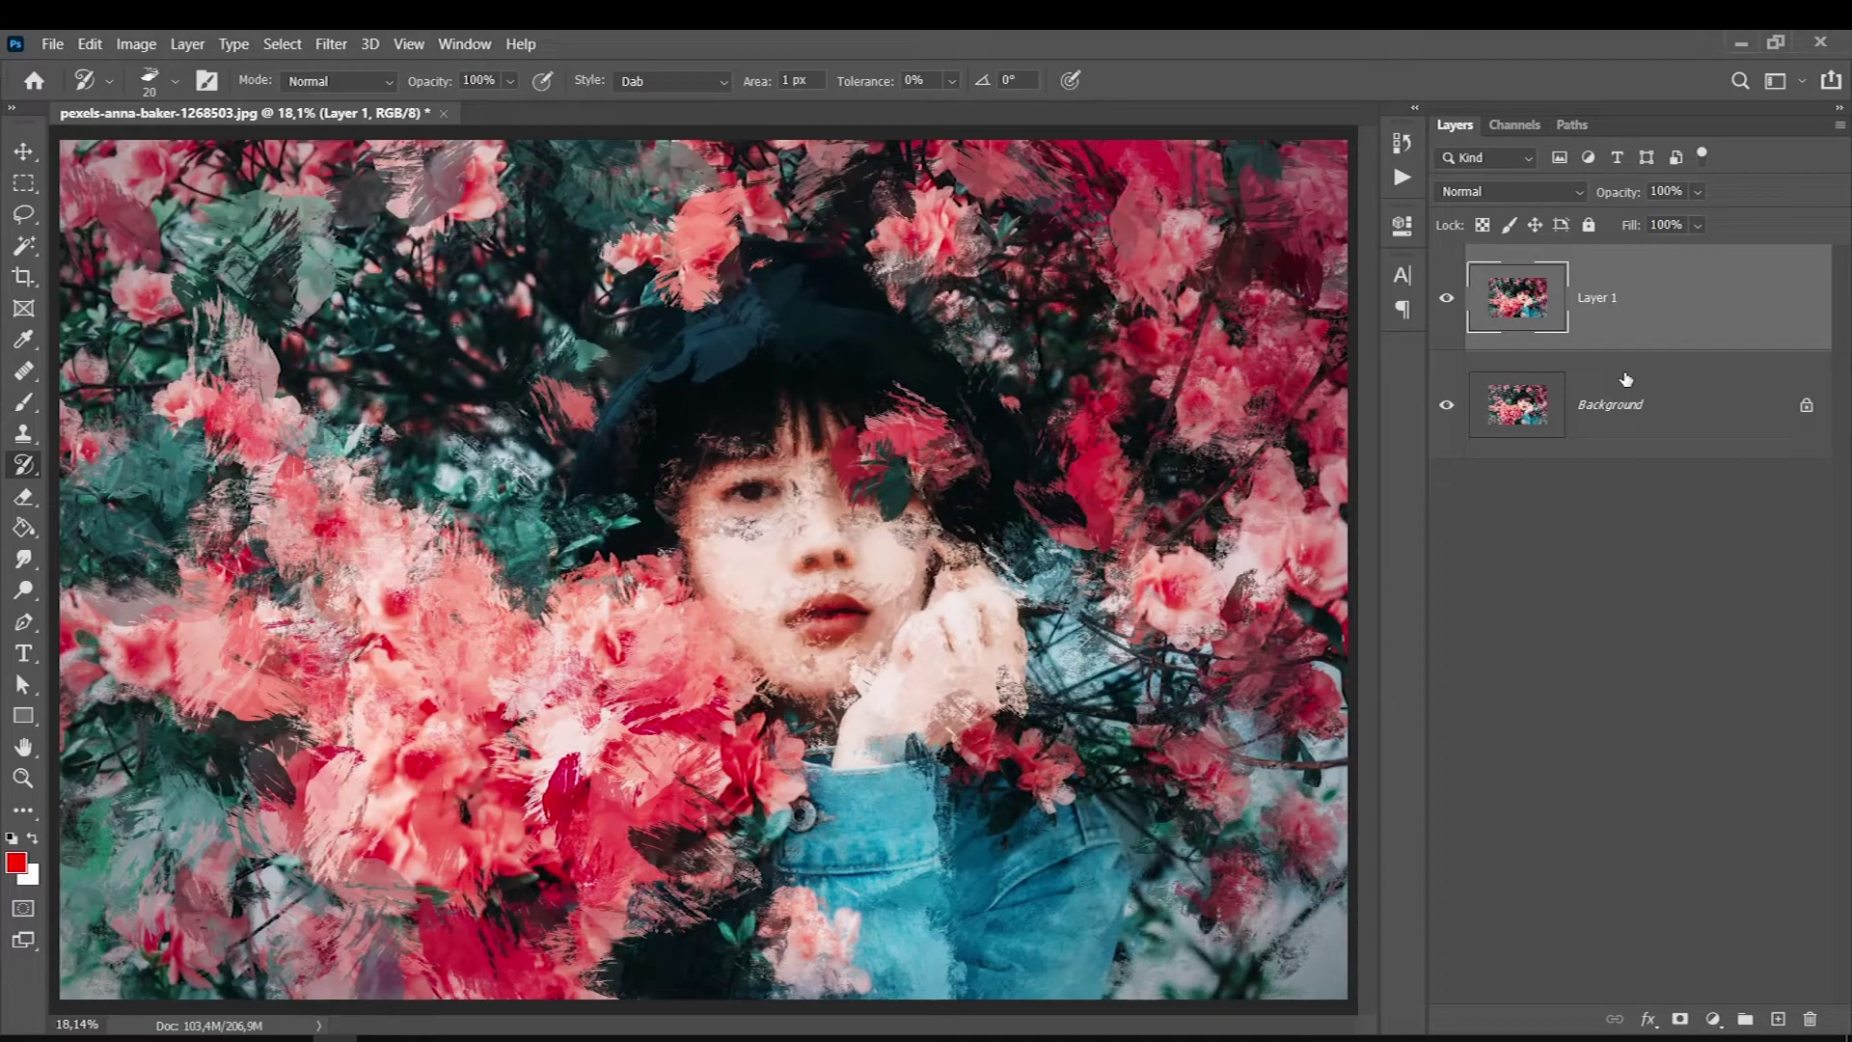
Step: Duplicate the Background layer and move the copy to the top of the stack
left_click(1626, 381)
left_click(1647, 306)
left_click(1665, 366)
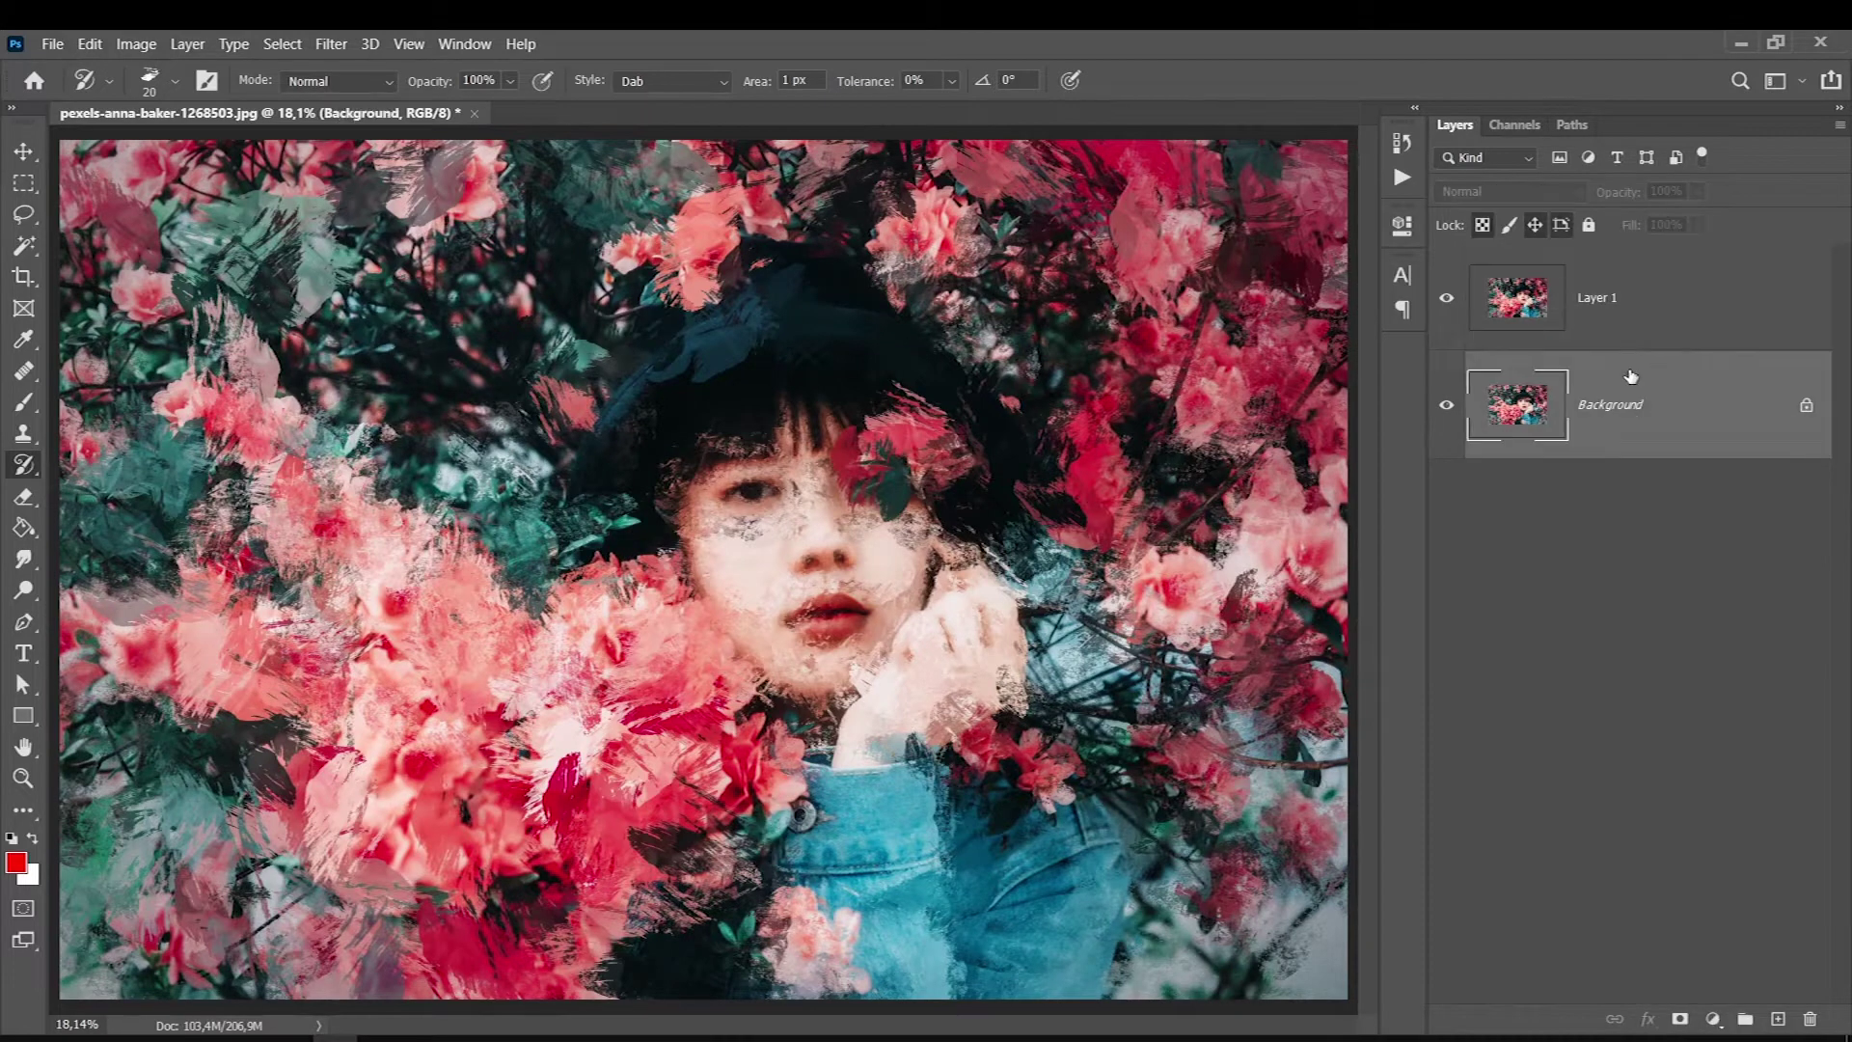
key("ctrl+j")
left_click_drag(1667, 426, 1659, 294)
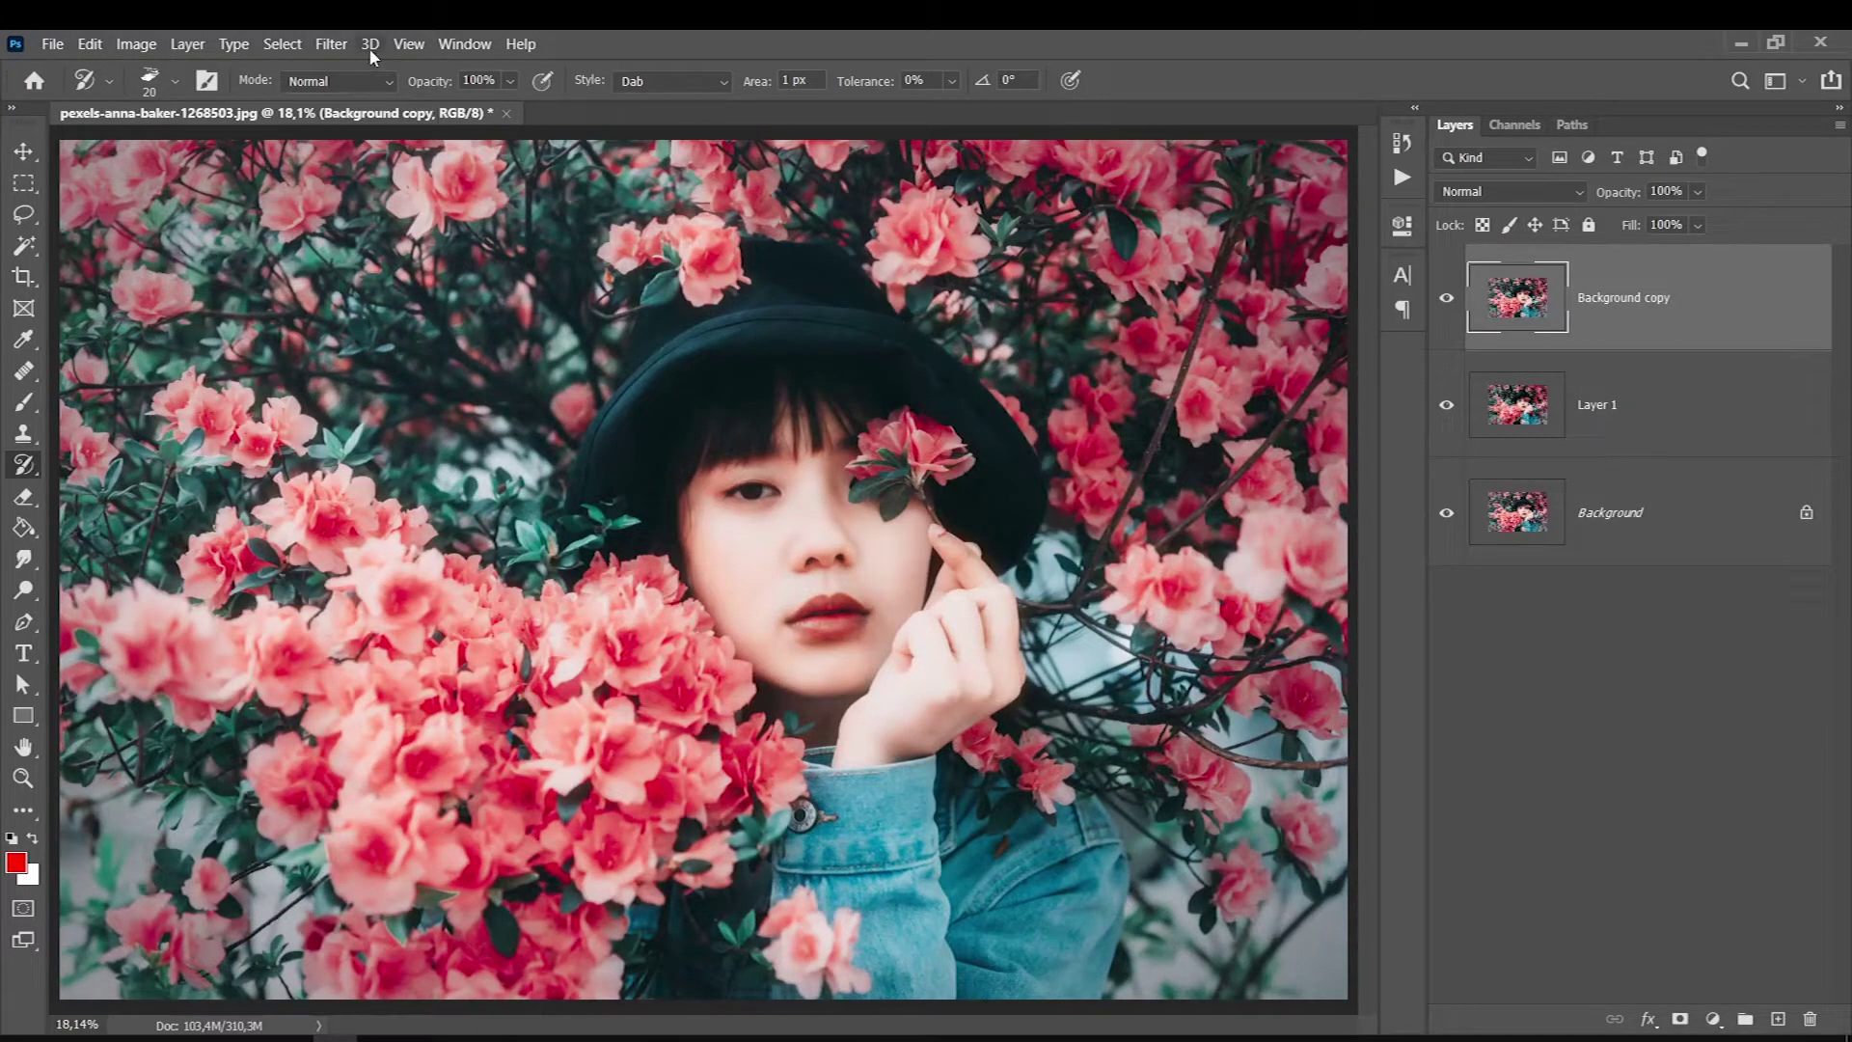
Step: Apply Oil Paint to the copy with Stylization 5.0 and Cleanliness 8.9
left_click(332, 44)
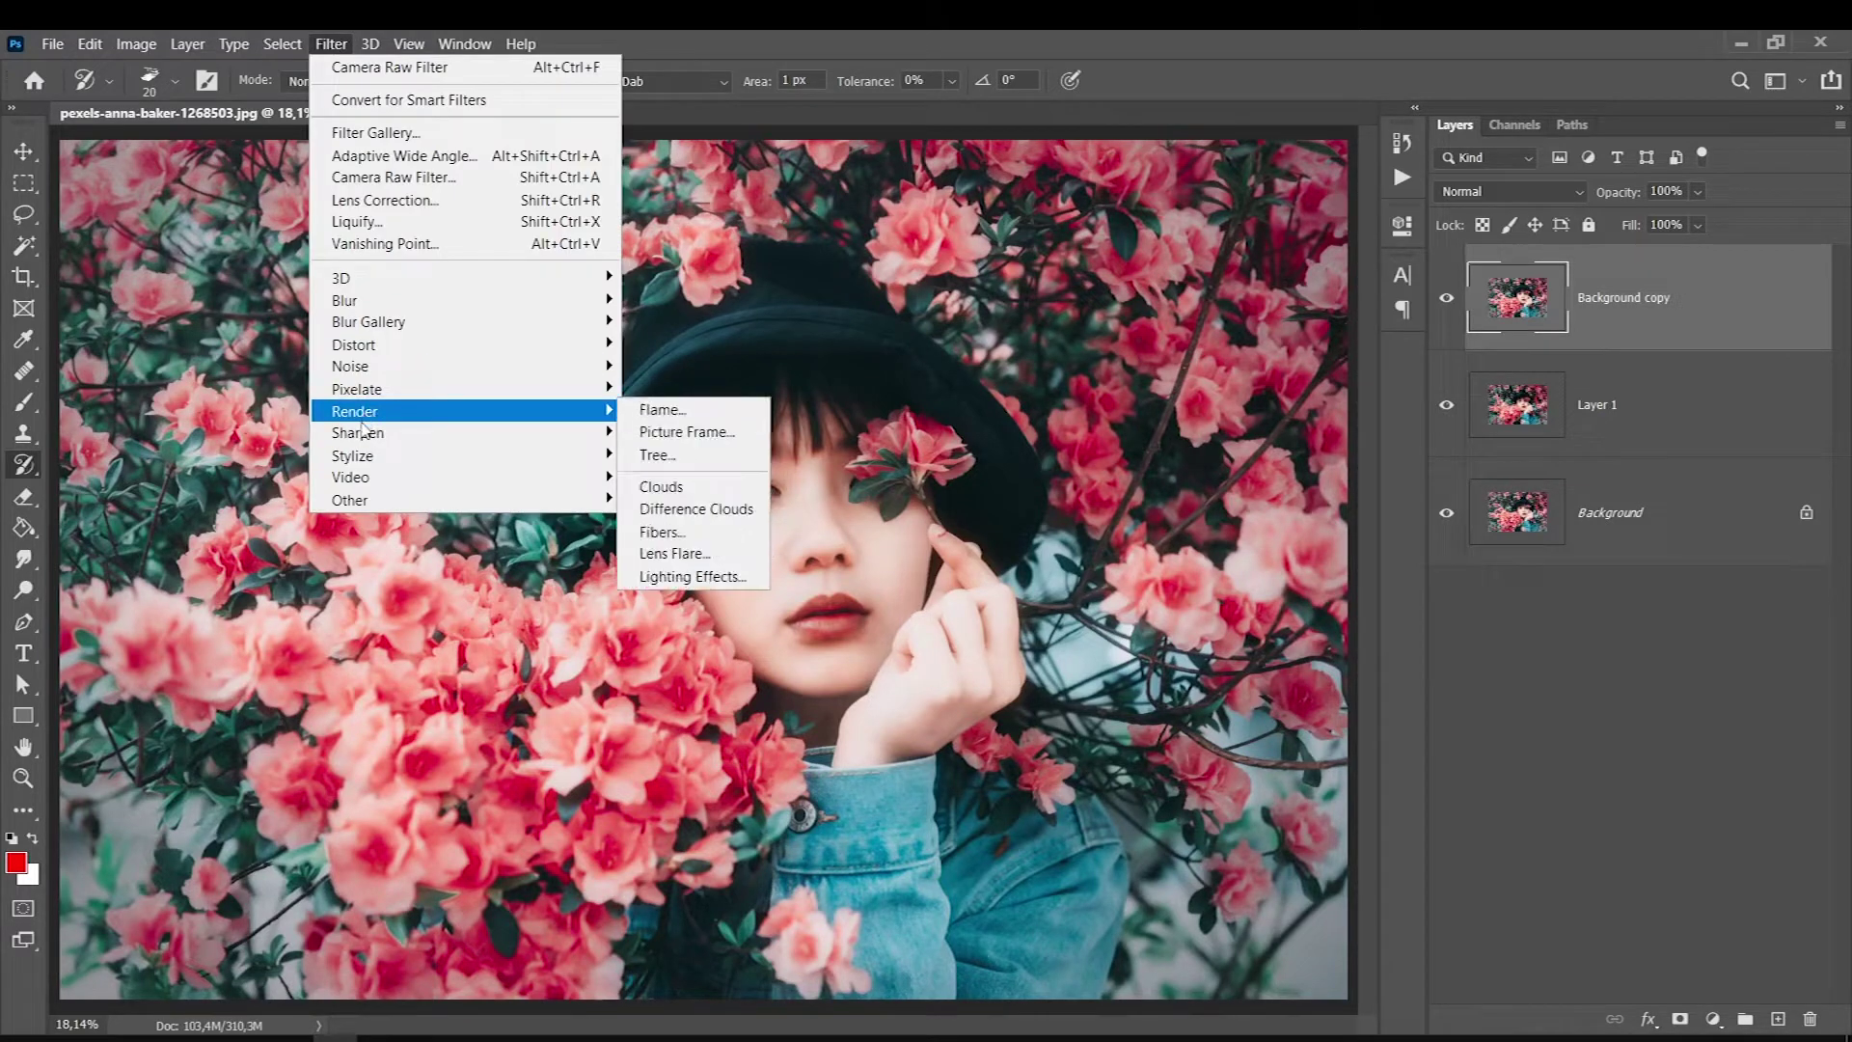
mouse_move(351, 454)
left_click(647, 548)
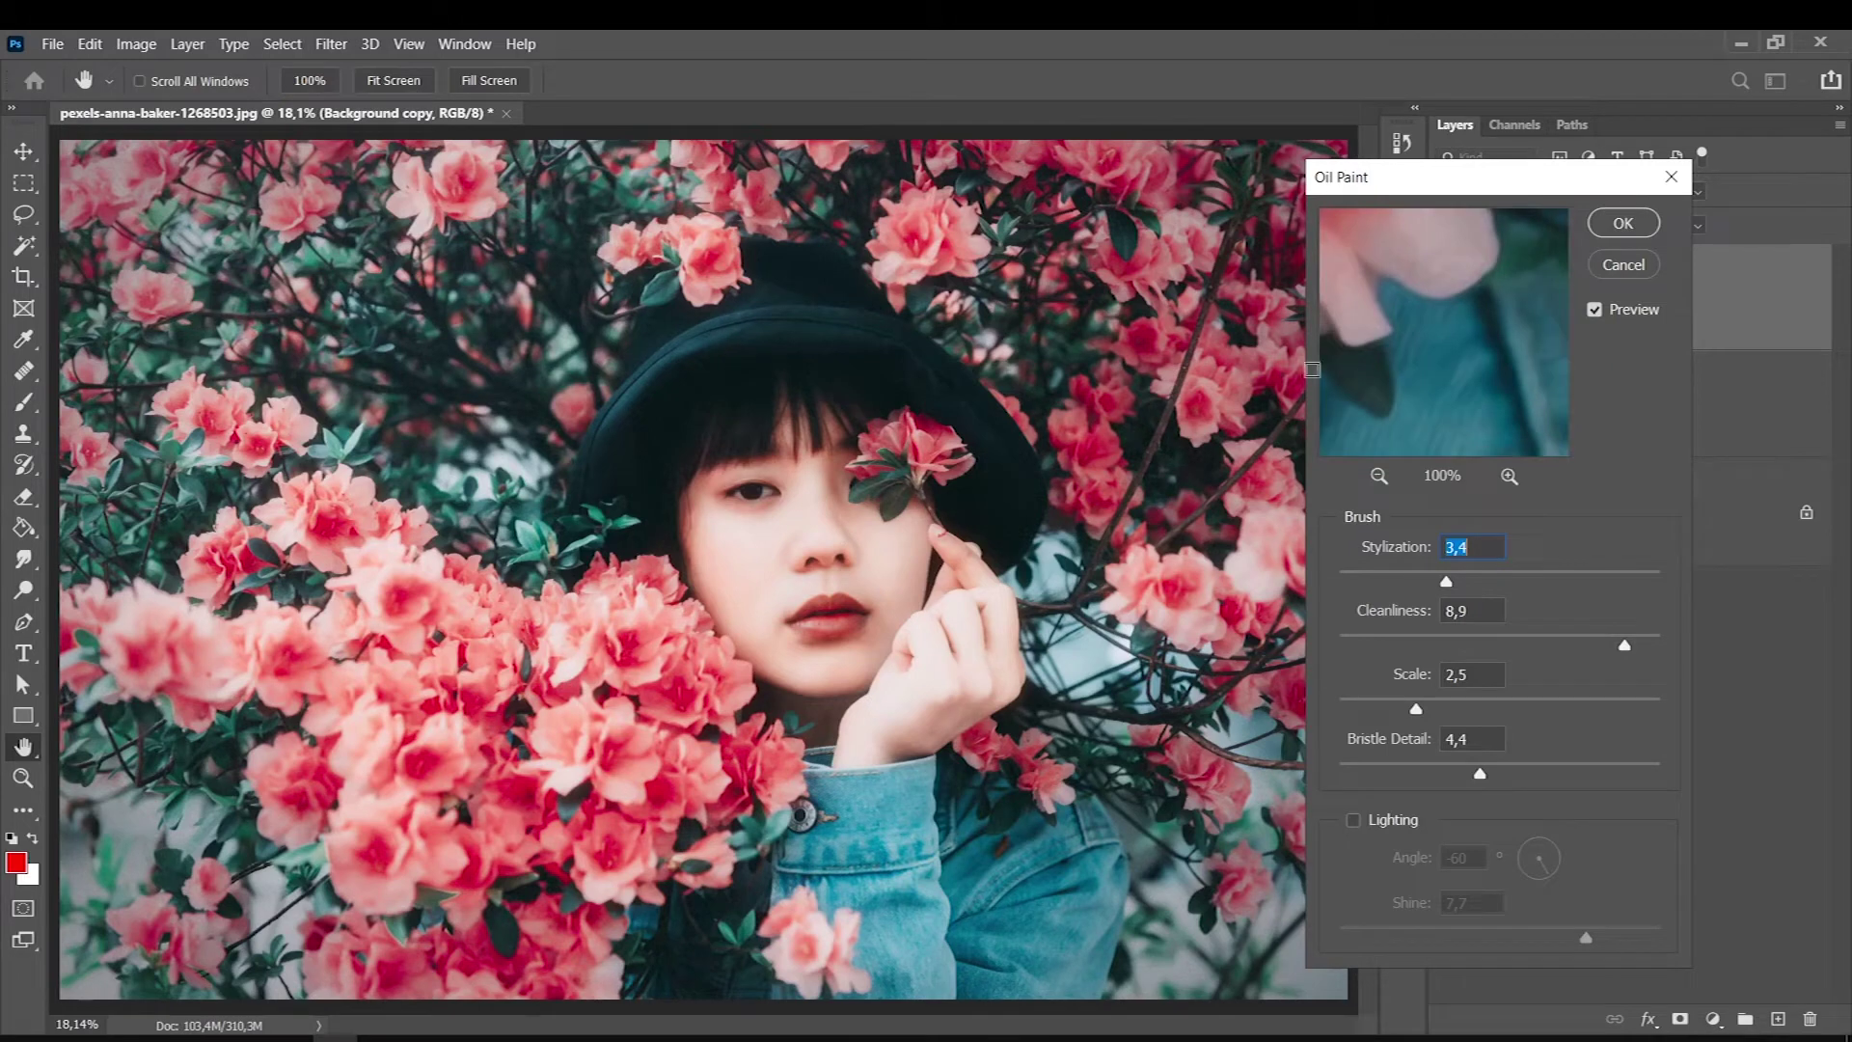
left_click(1380, 475)
left_click(1380, 475)
mouse_move(1350, 318)
left_mouse_down()
mouse_move(1385, 360)
mouse_move(1455, 347)
mouse_move(1438, 408)
left_mouse_up()
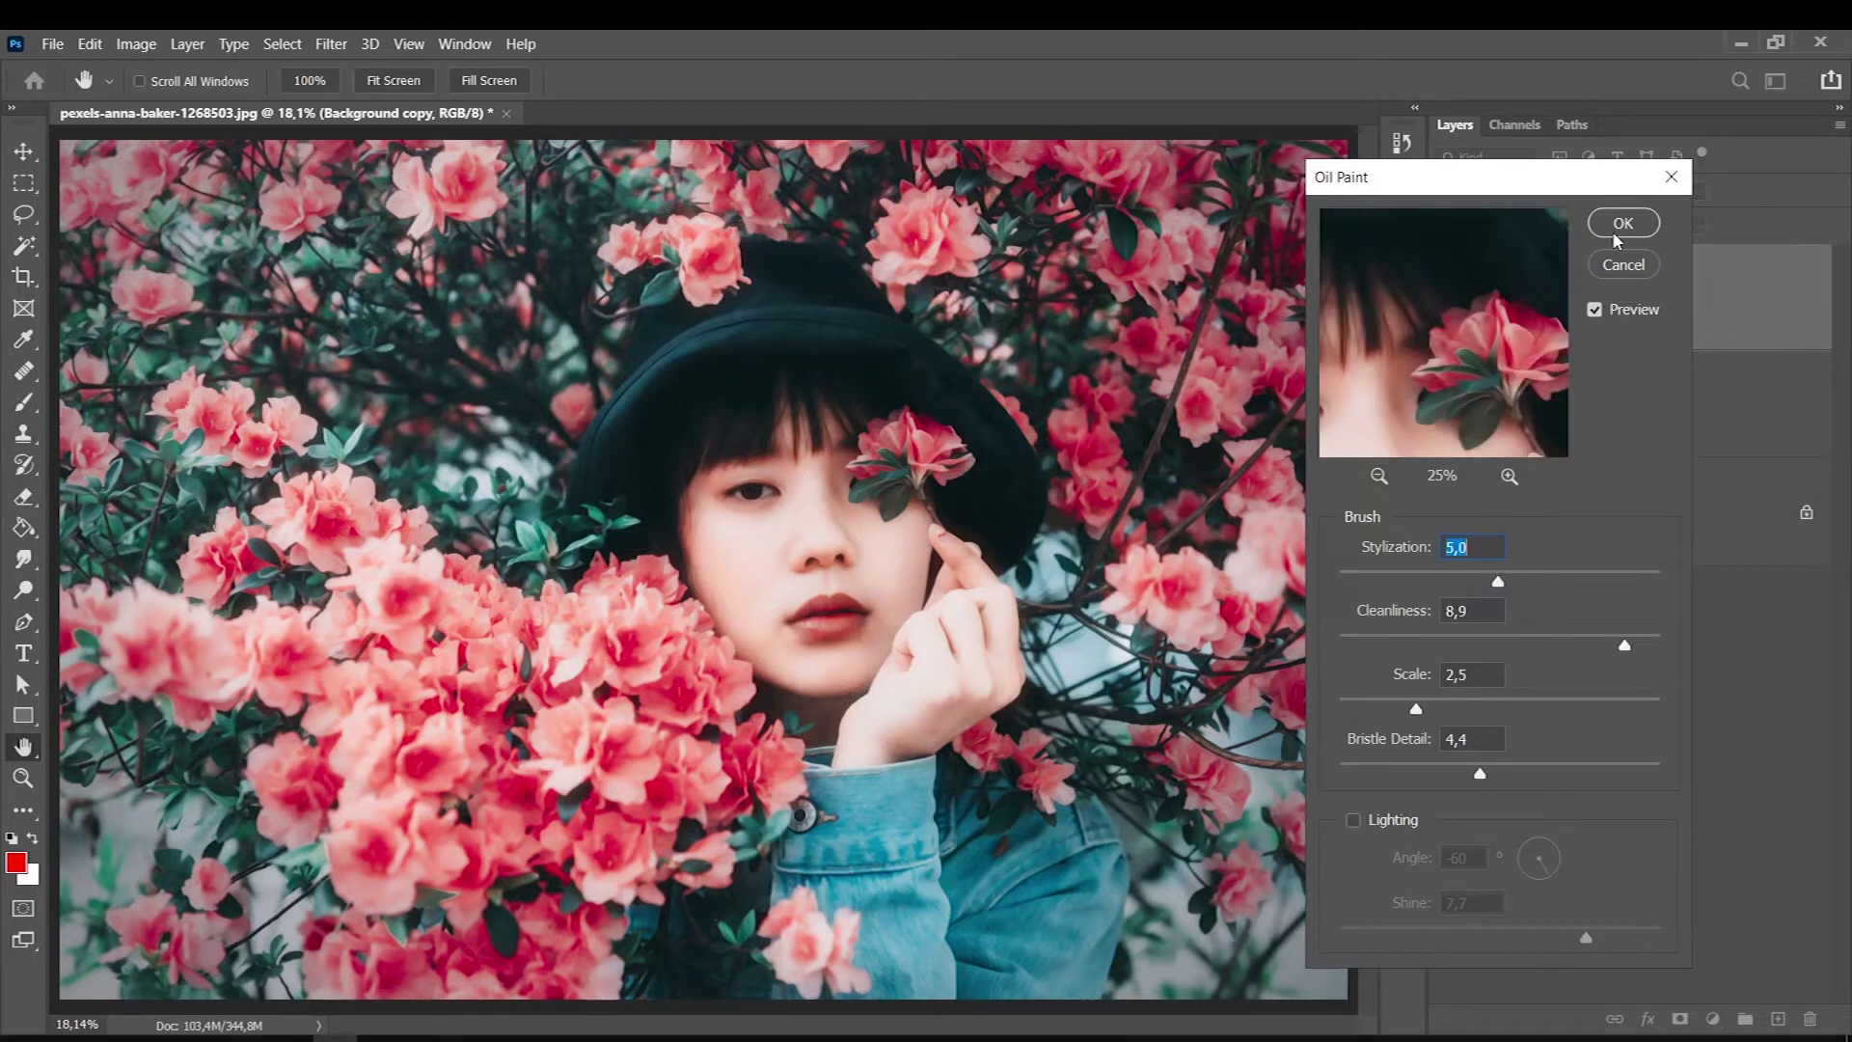
left_click(1617, 232)
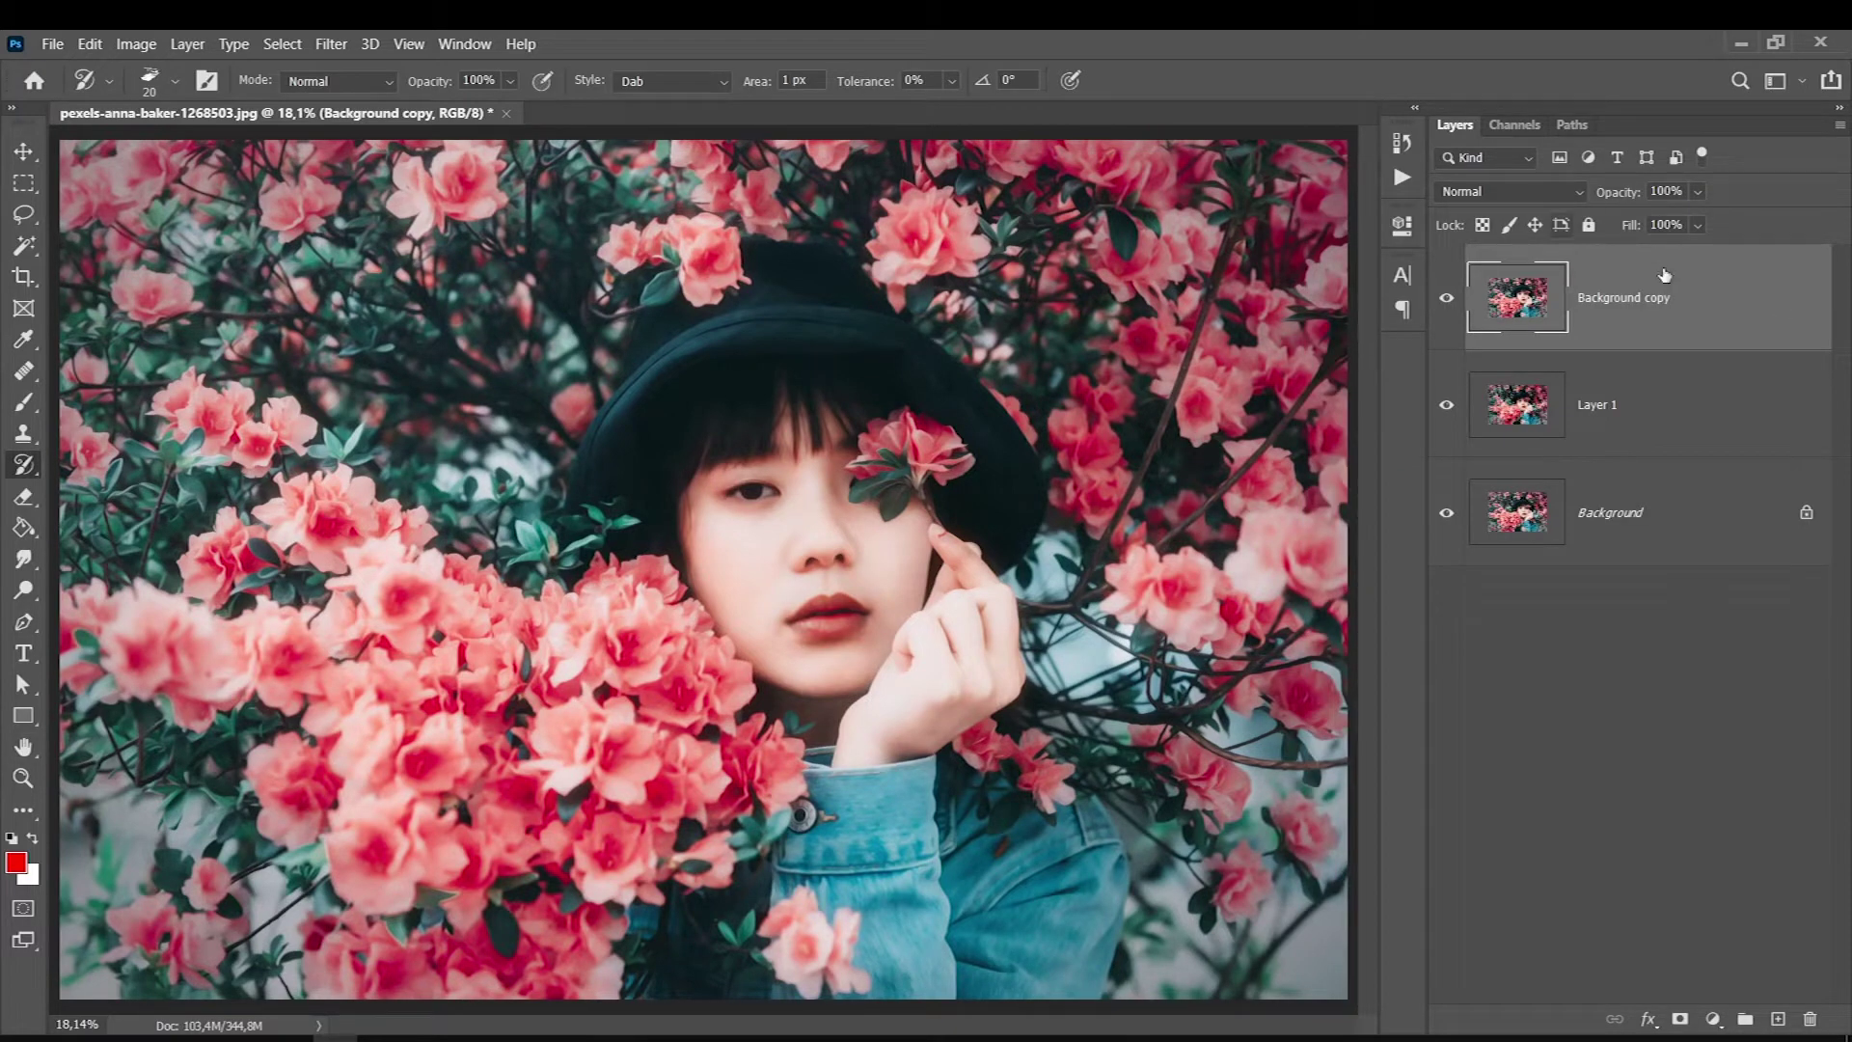
Step: Move the oil-painted Background copy below Layer 1
left_click(1713, 378)
left_click(1676, 305)
left_click_drag(1660, 303, 1653, 431)
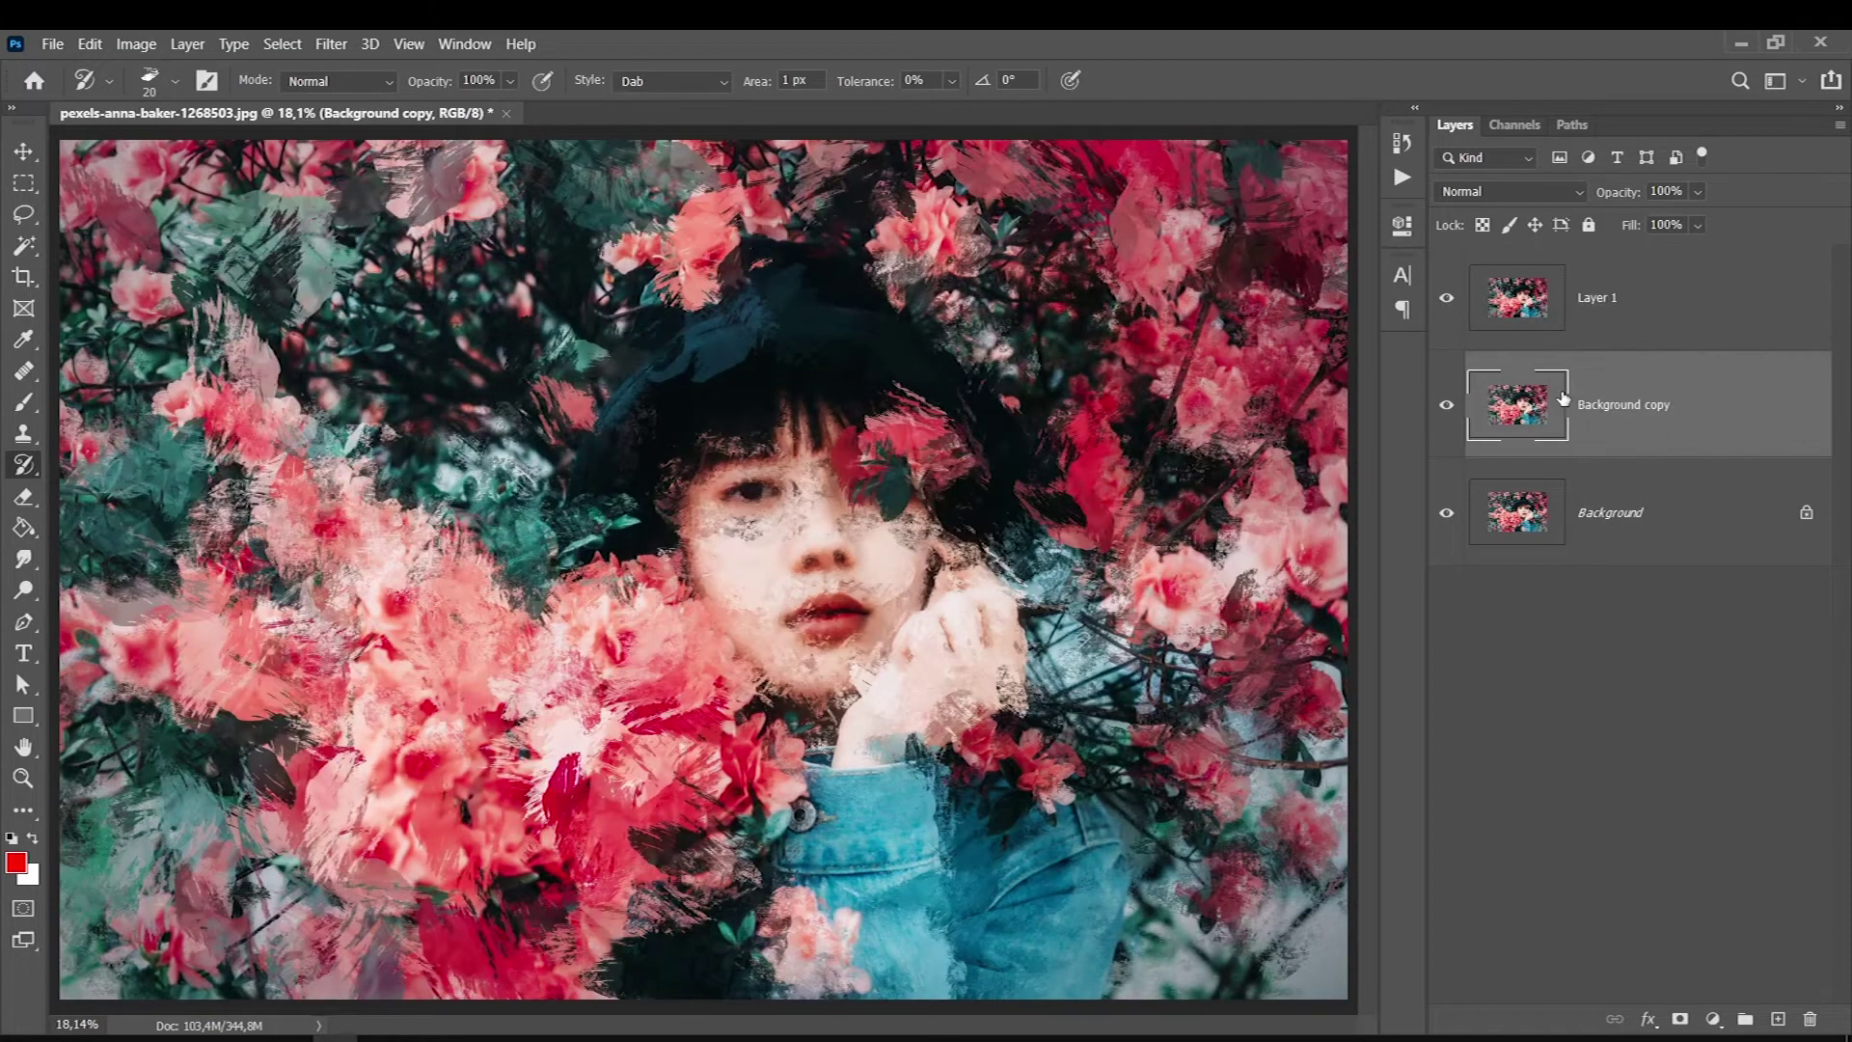
left_click(1447, 299)
left_click(1691, 318)
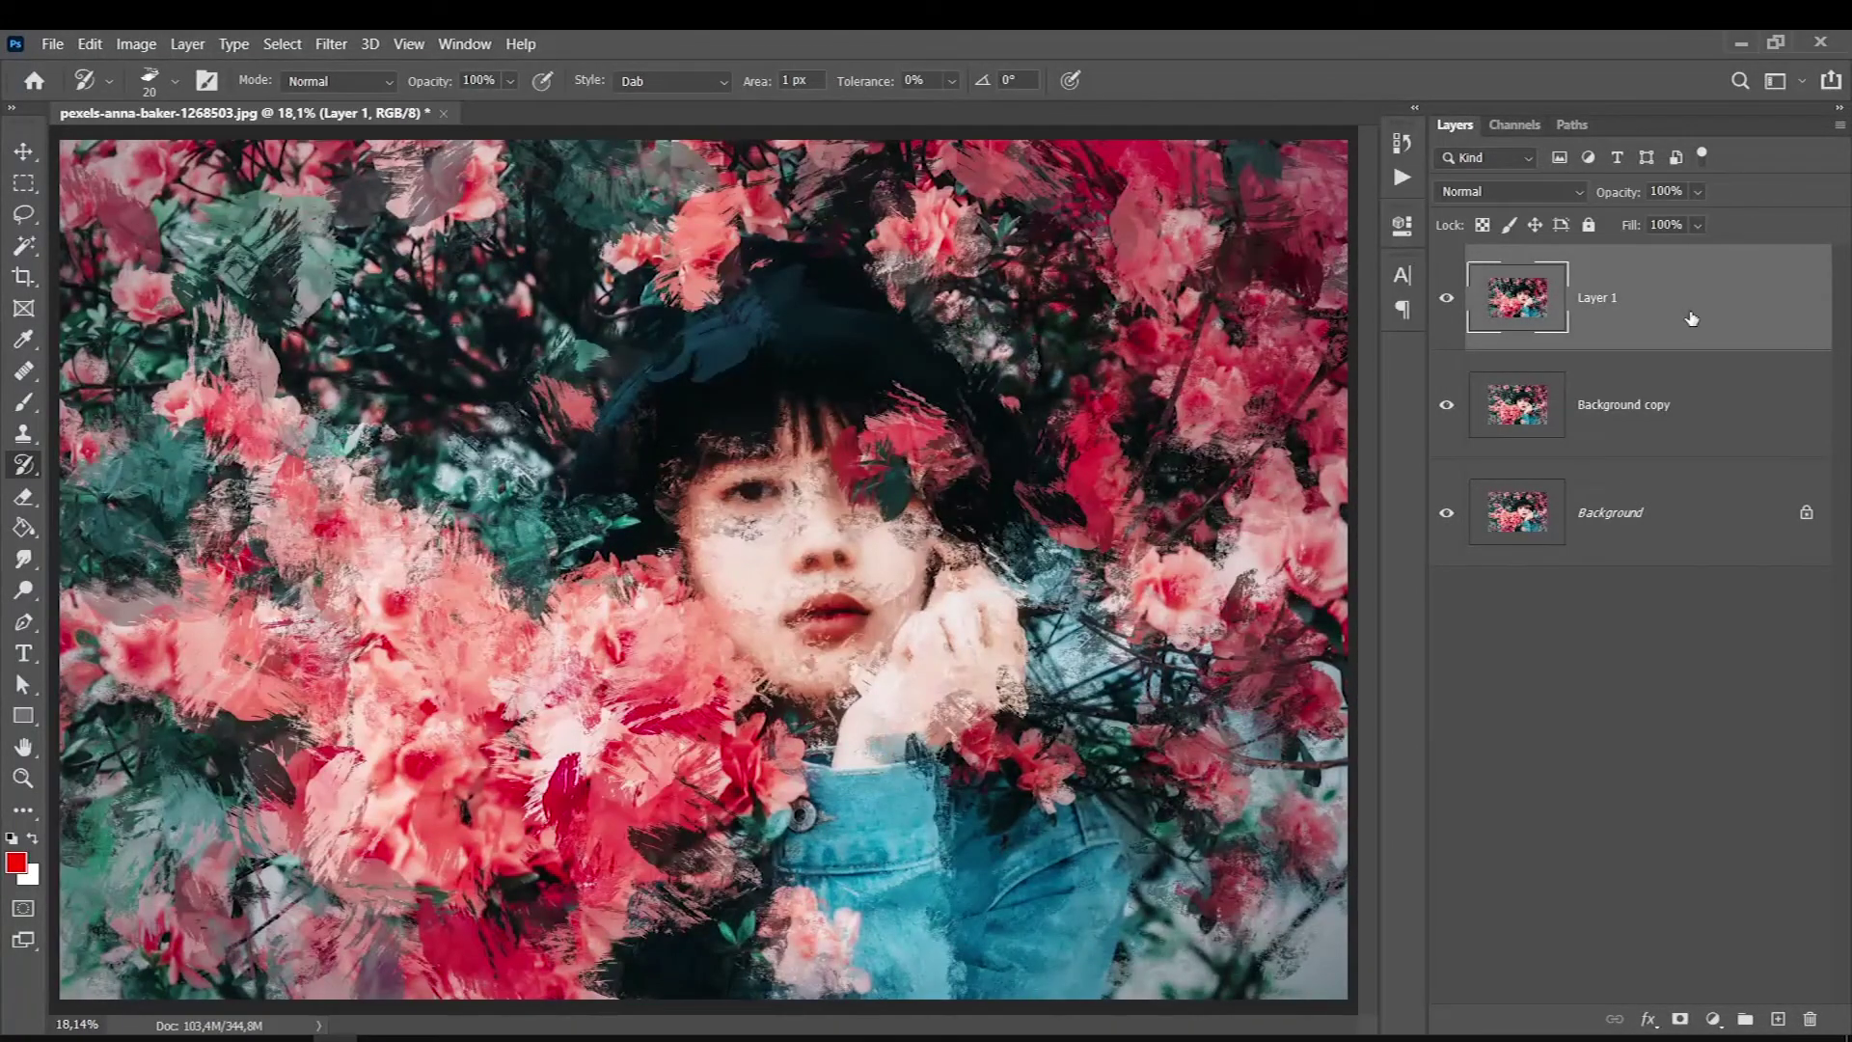
Step: Add a black hide-all layer mask to Layer 1
left_click(1628, 435)
left_click(1676, 326)
left_click(1683, 1021, "alt")
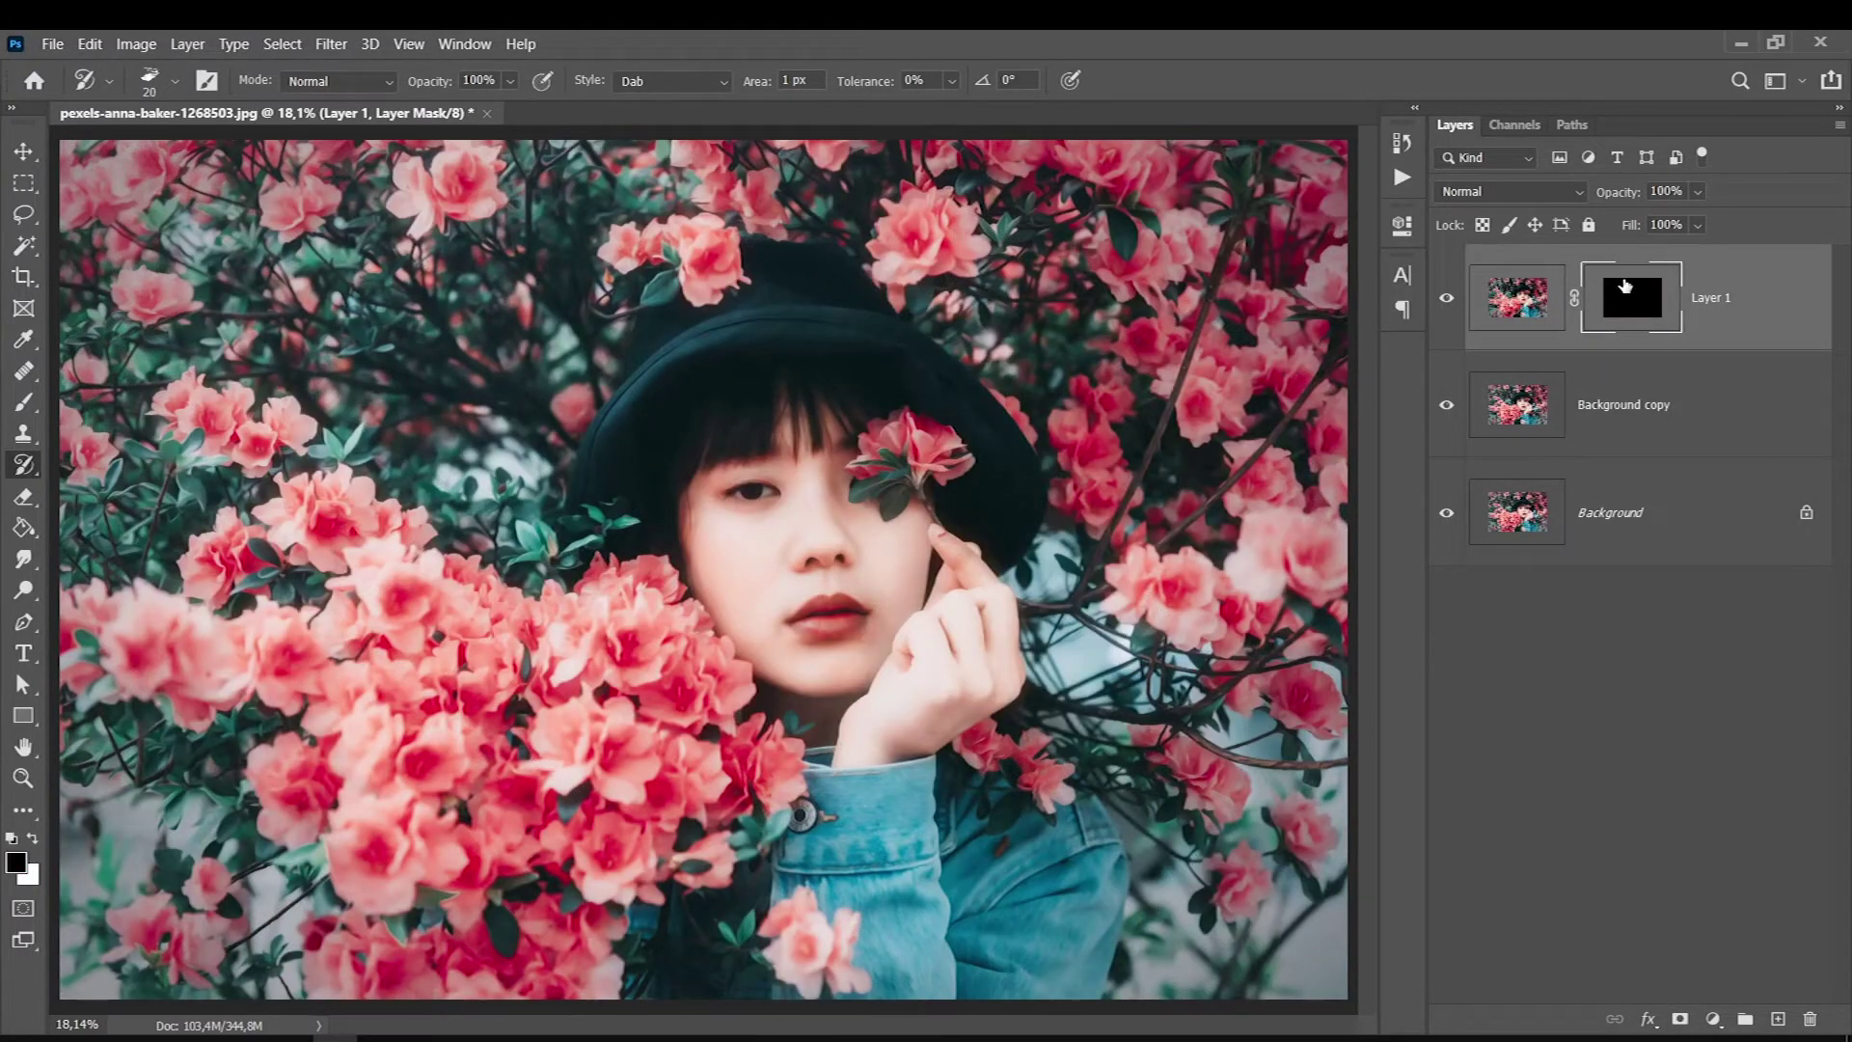
left_click(24, 403)
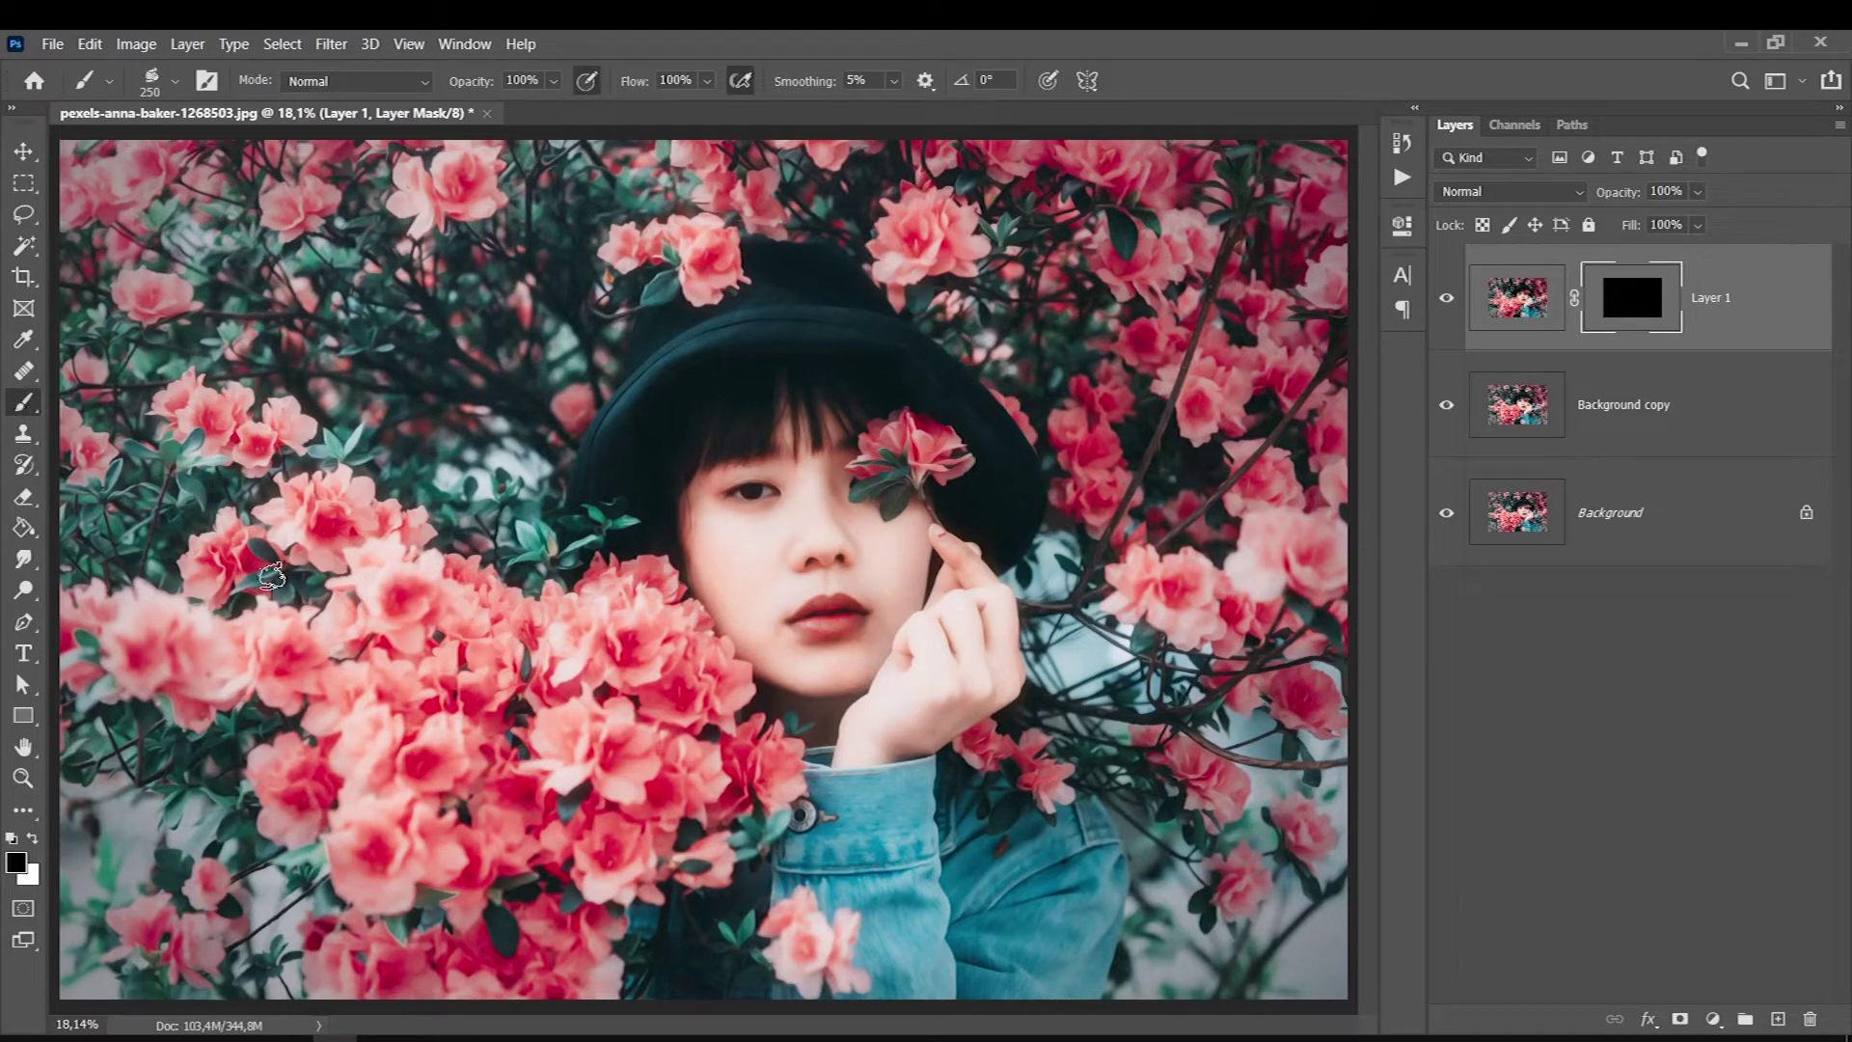
Step: Pick an enlarged textured brush preset with white as the painting colour
right_click(273, 569)
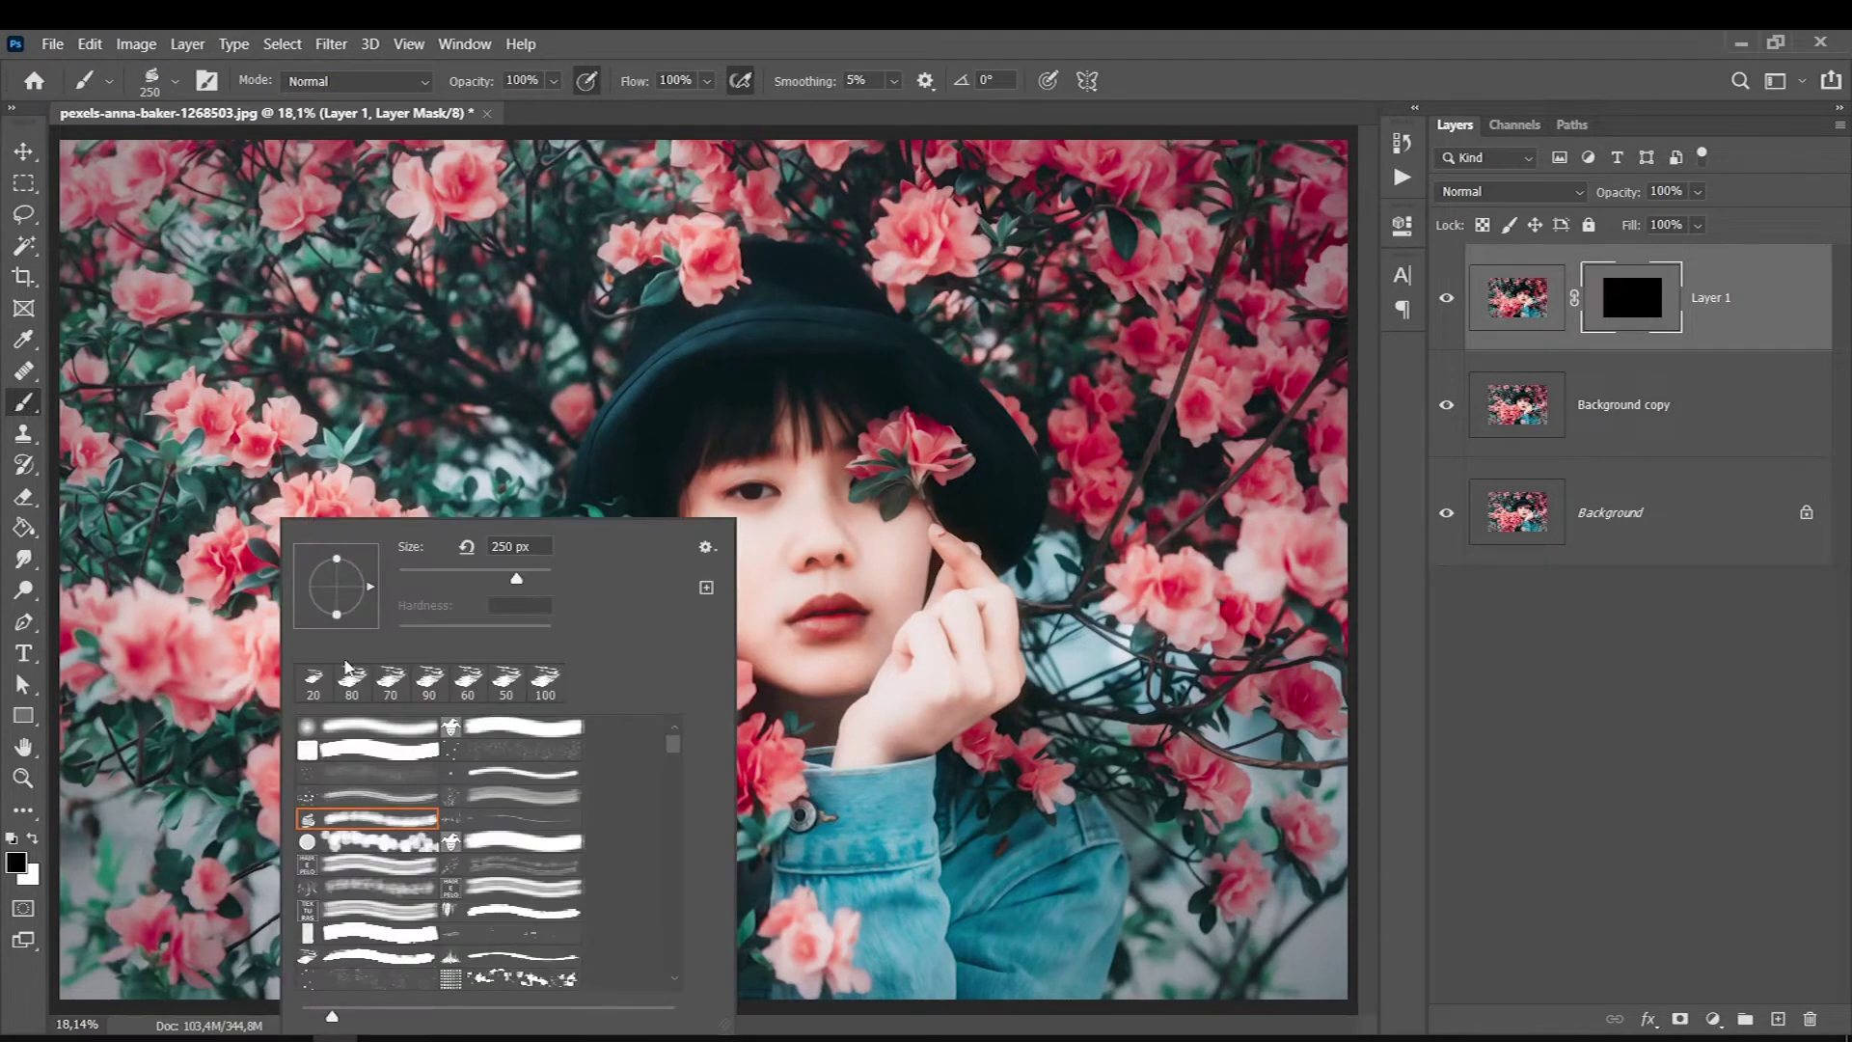
left_click(314, 683)
left_click(1605, 307)
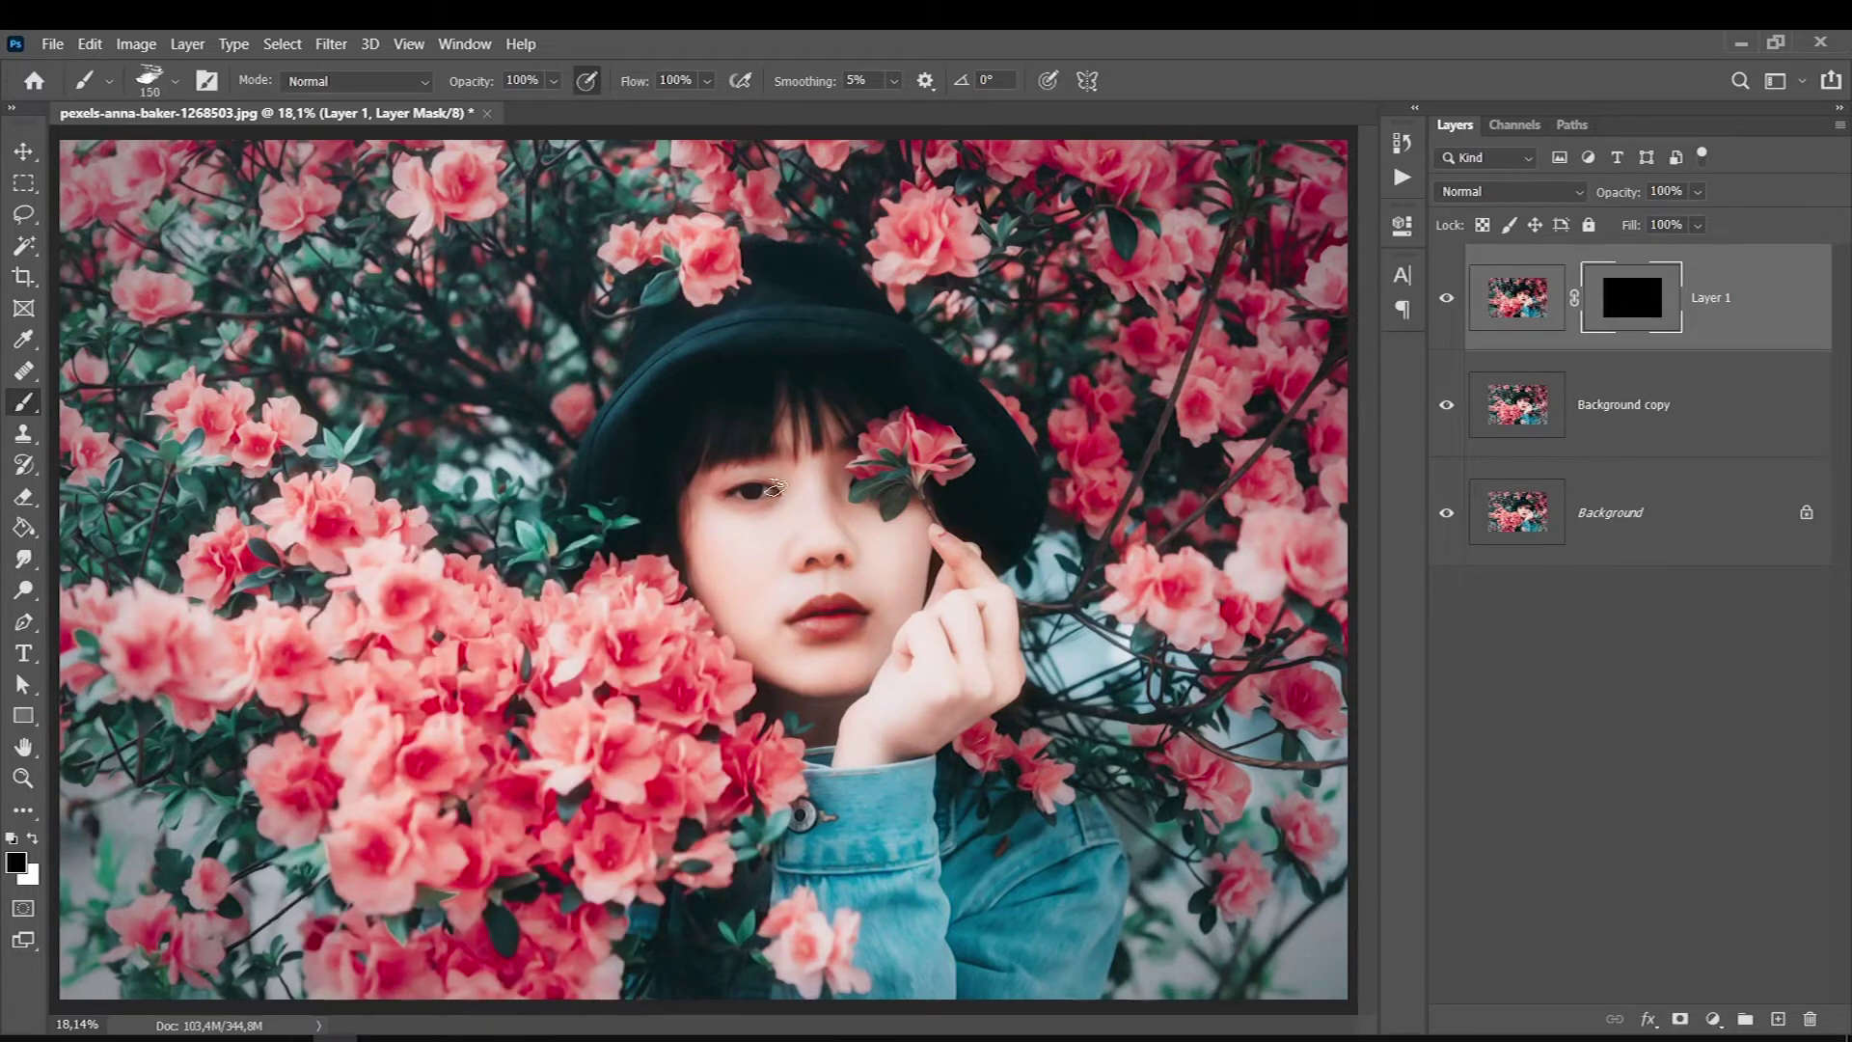
key("bracketright")
key("bracketright")
key("bracketright")
left_click(39, 843)
Step: Paint white on Layer 1's mask over flowers left of the face and beside the hat
left_click_drag(738, 645, 737, 666)
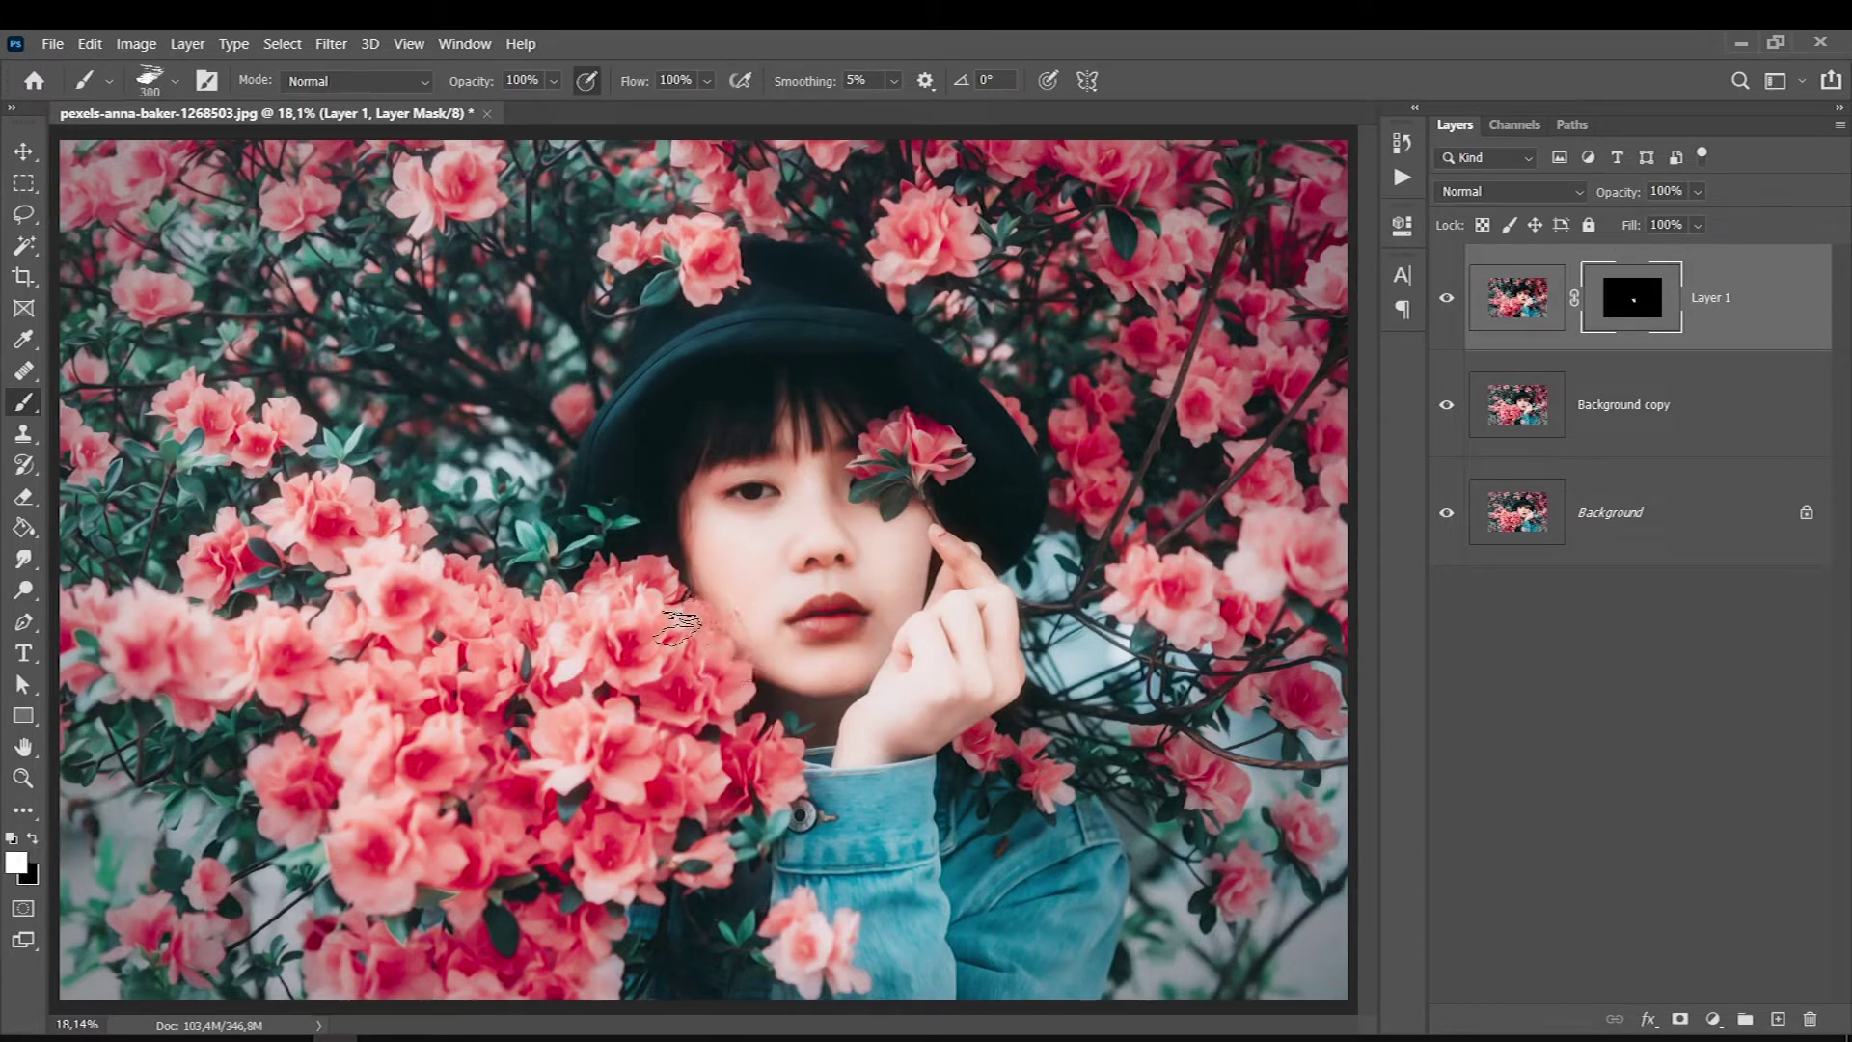
key("bracketleft")
left_click_drag(759, 655, 585, 625)
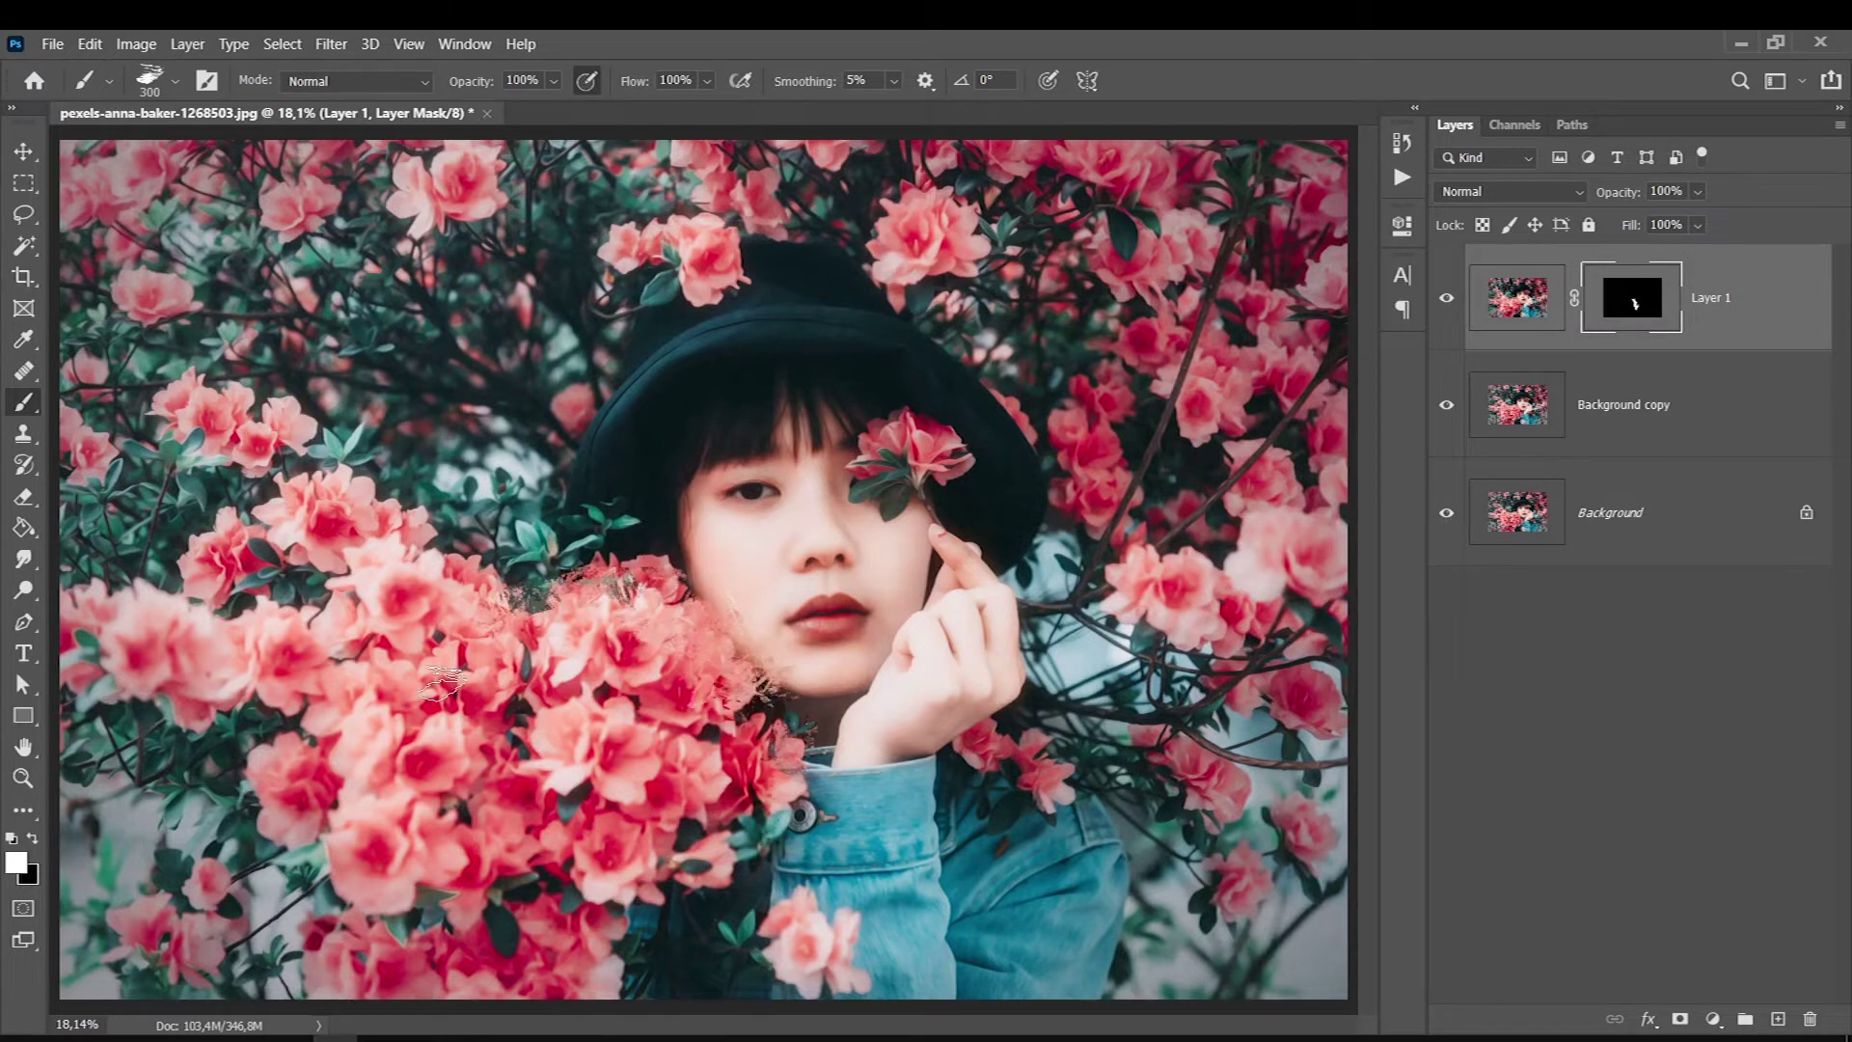
key("ctrl+z")
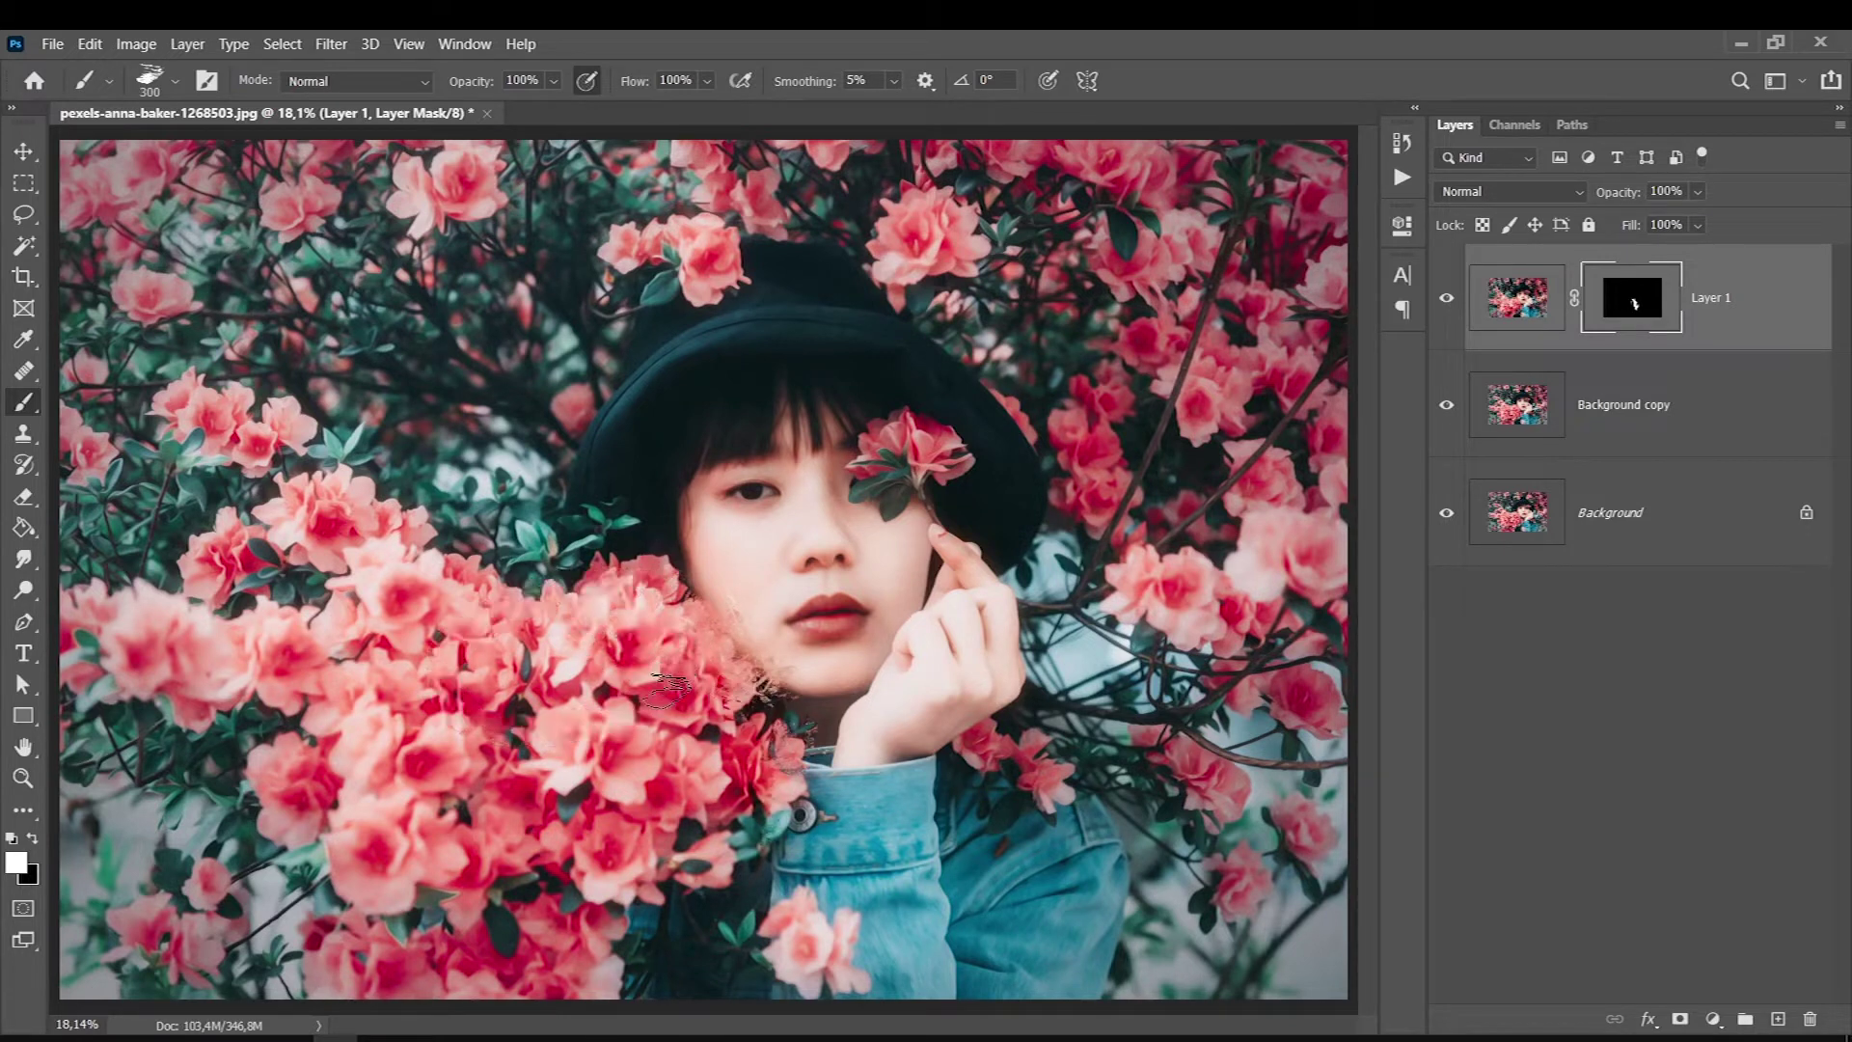
mouse_move(599, 529)
left_mouse_down()
mouse_move(408, 500)
mouse_move(576, 757)
mouse_move(718, 752)
left_mouse_up()
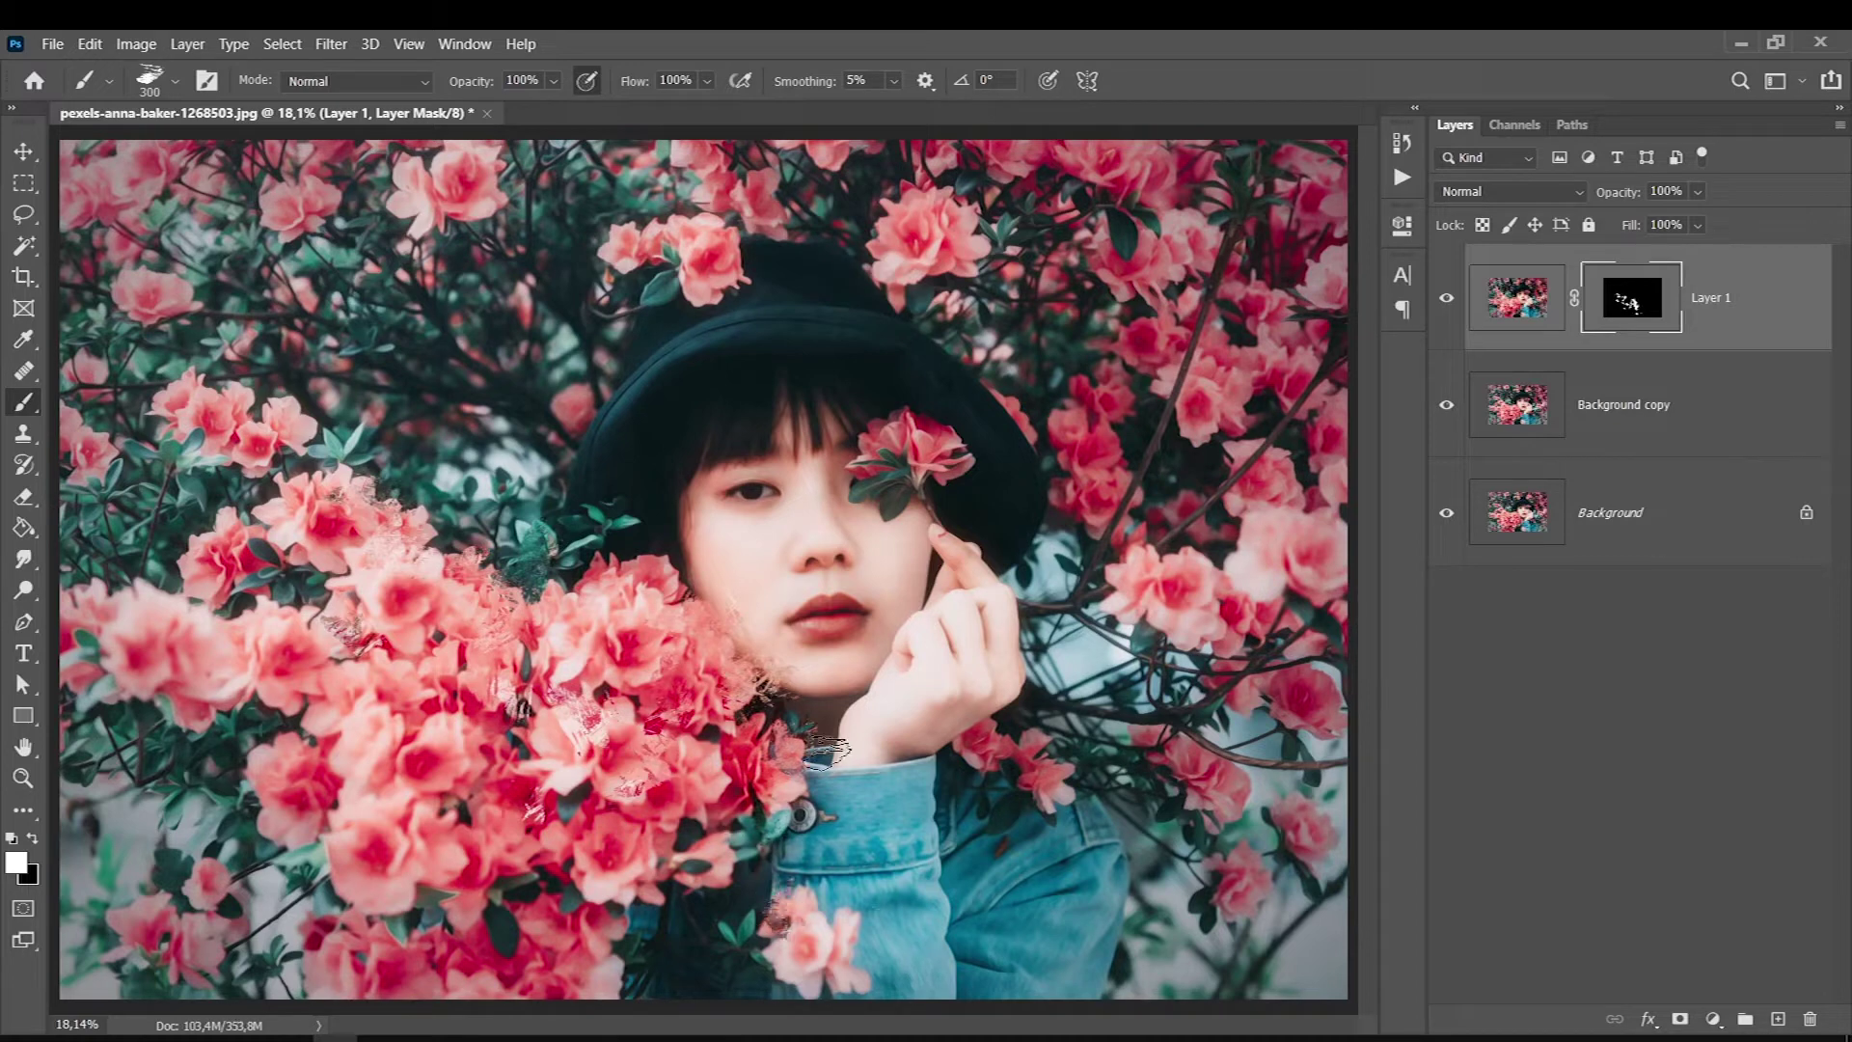
key("bracketleft")
key("bracketleft")
key("ctrl+plus")
key("ctrl+plus")
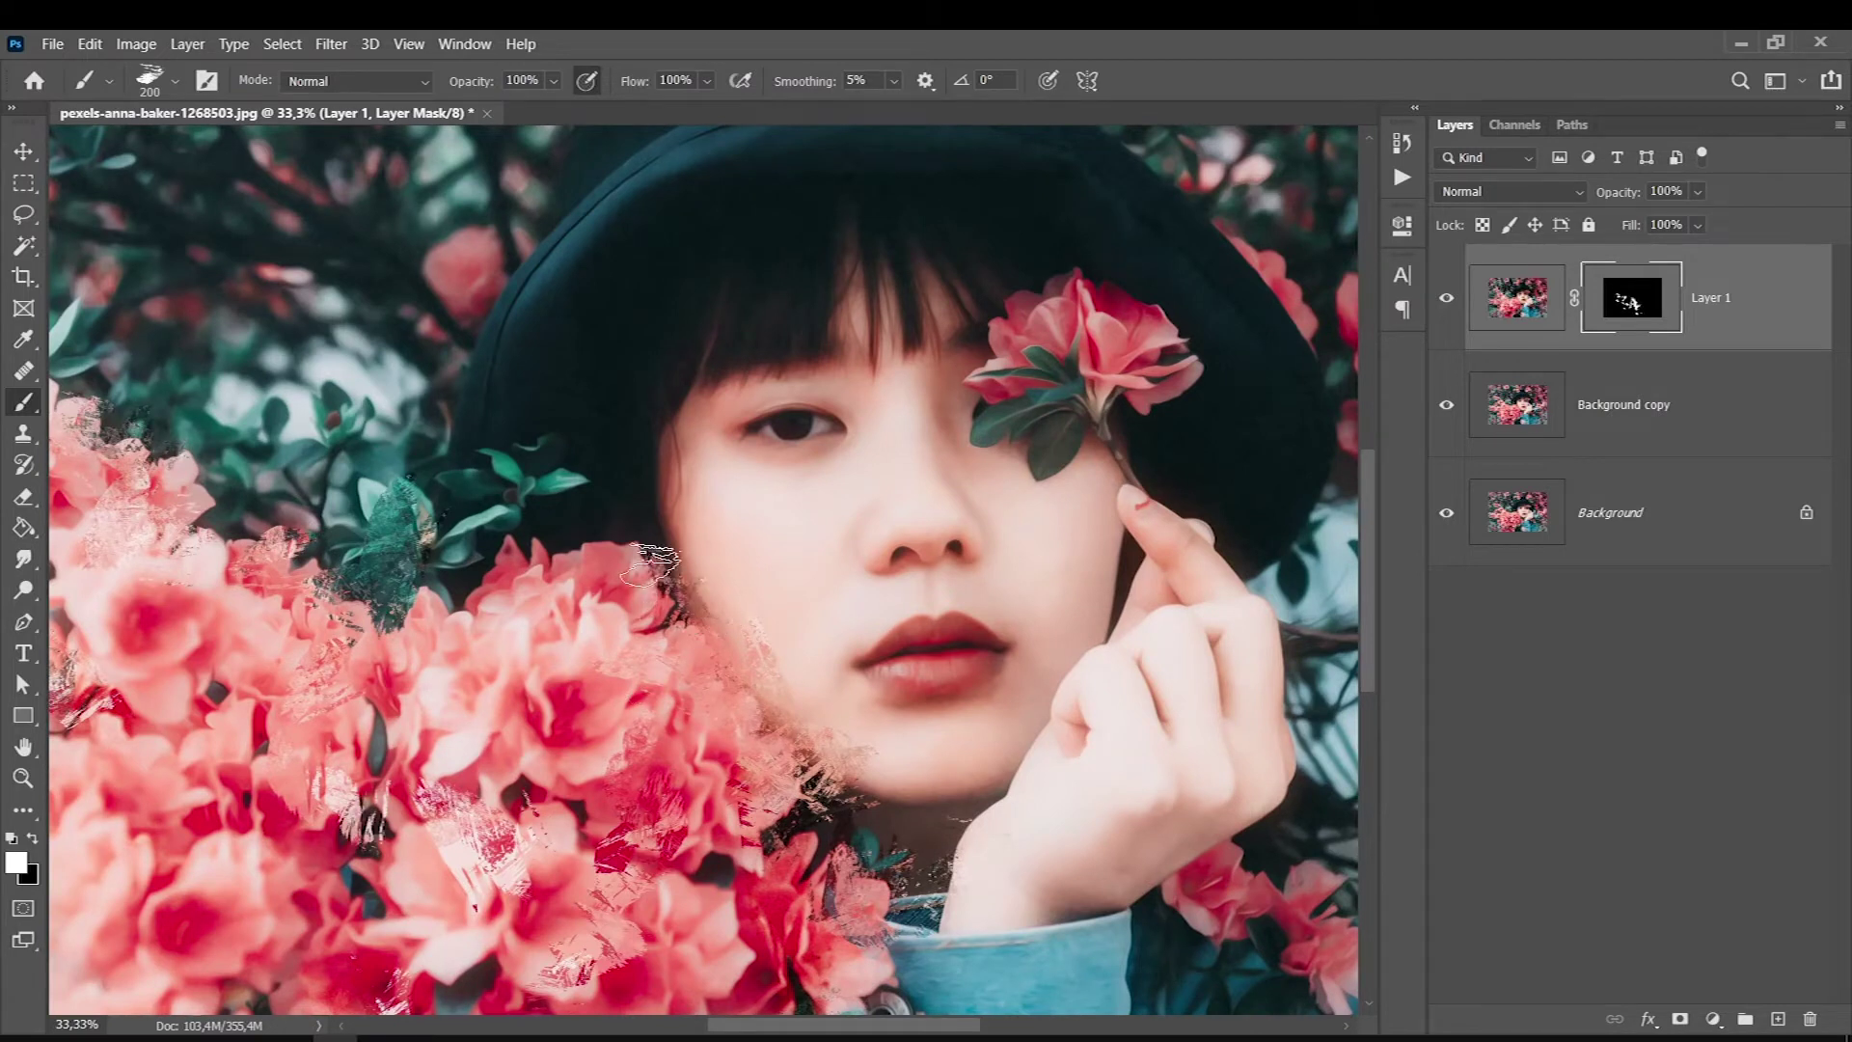
Step: Reveal strokes at the flowers' edge toward the lips and lower brush opacity to 39%
left_click_drag(618, 530, 675, 599)
left_click_drag(858, 647, 893, 666)
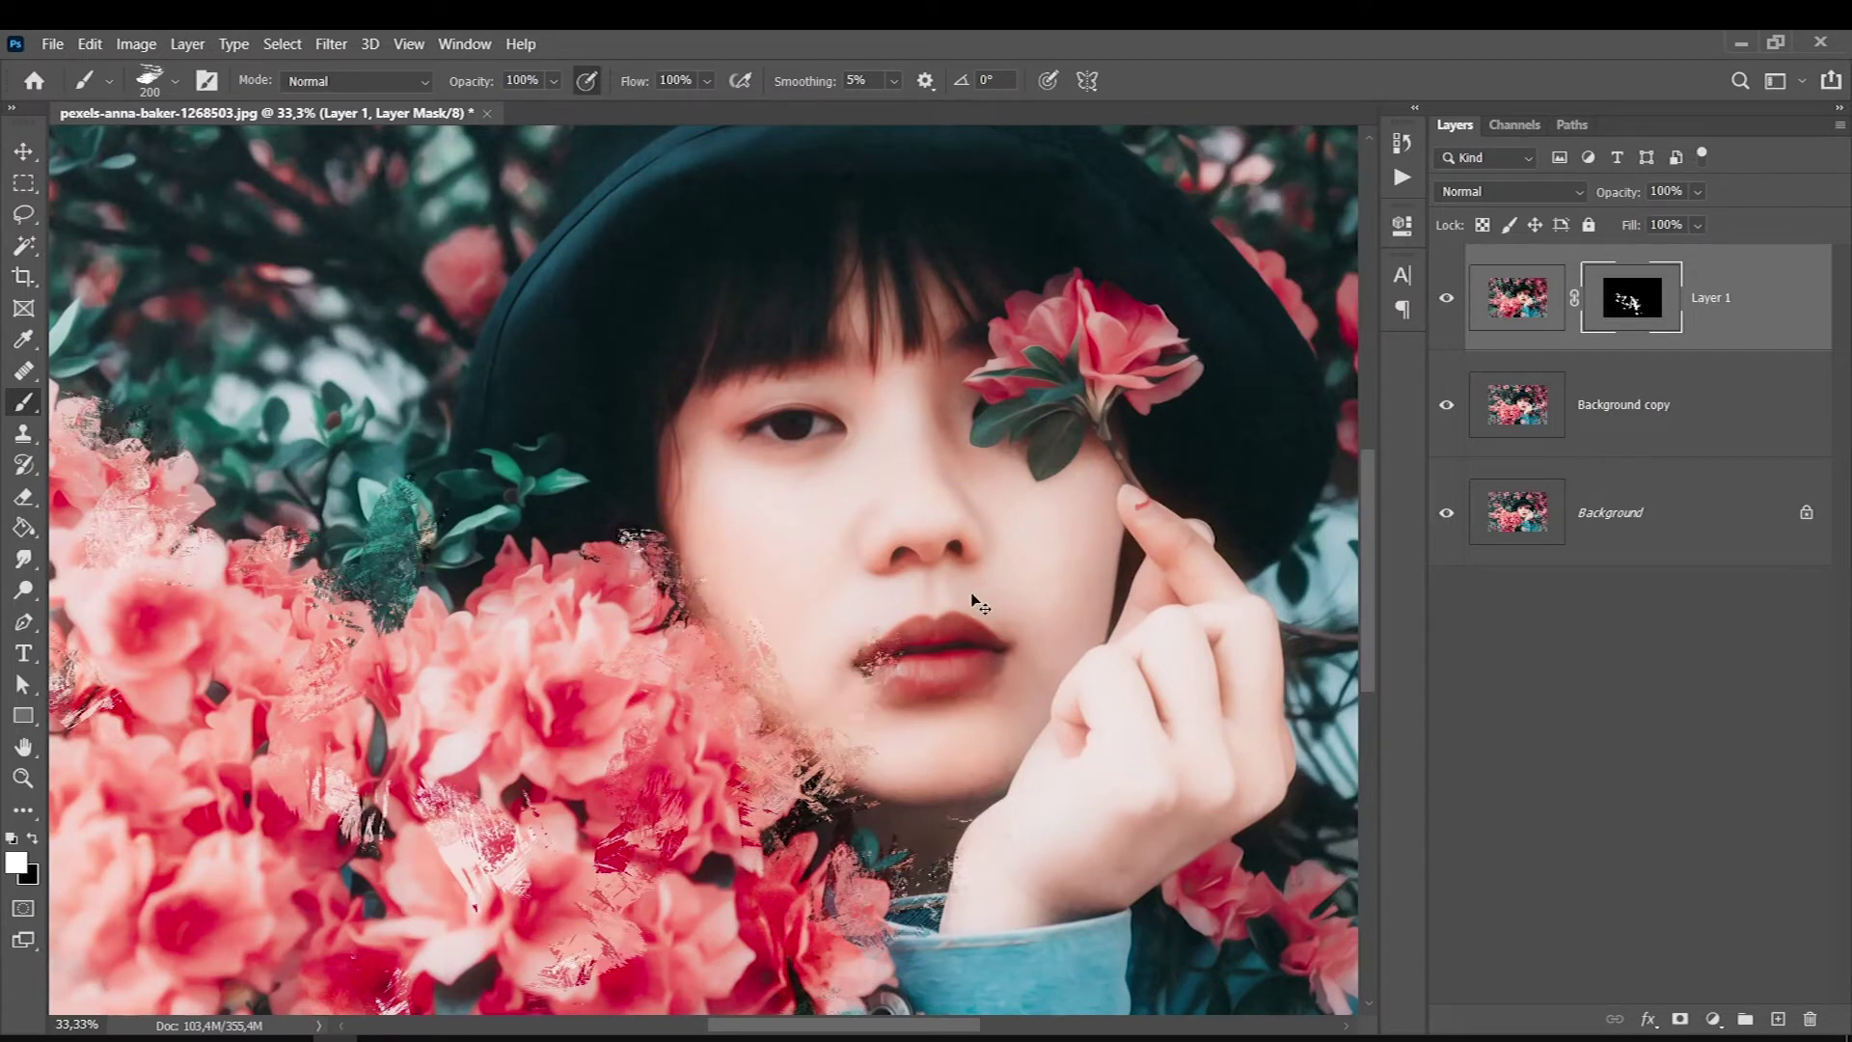
left_click(552, 83)
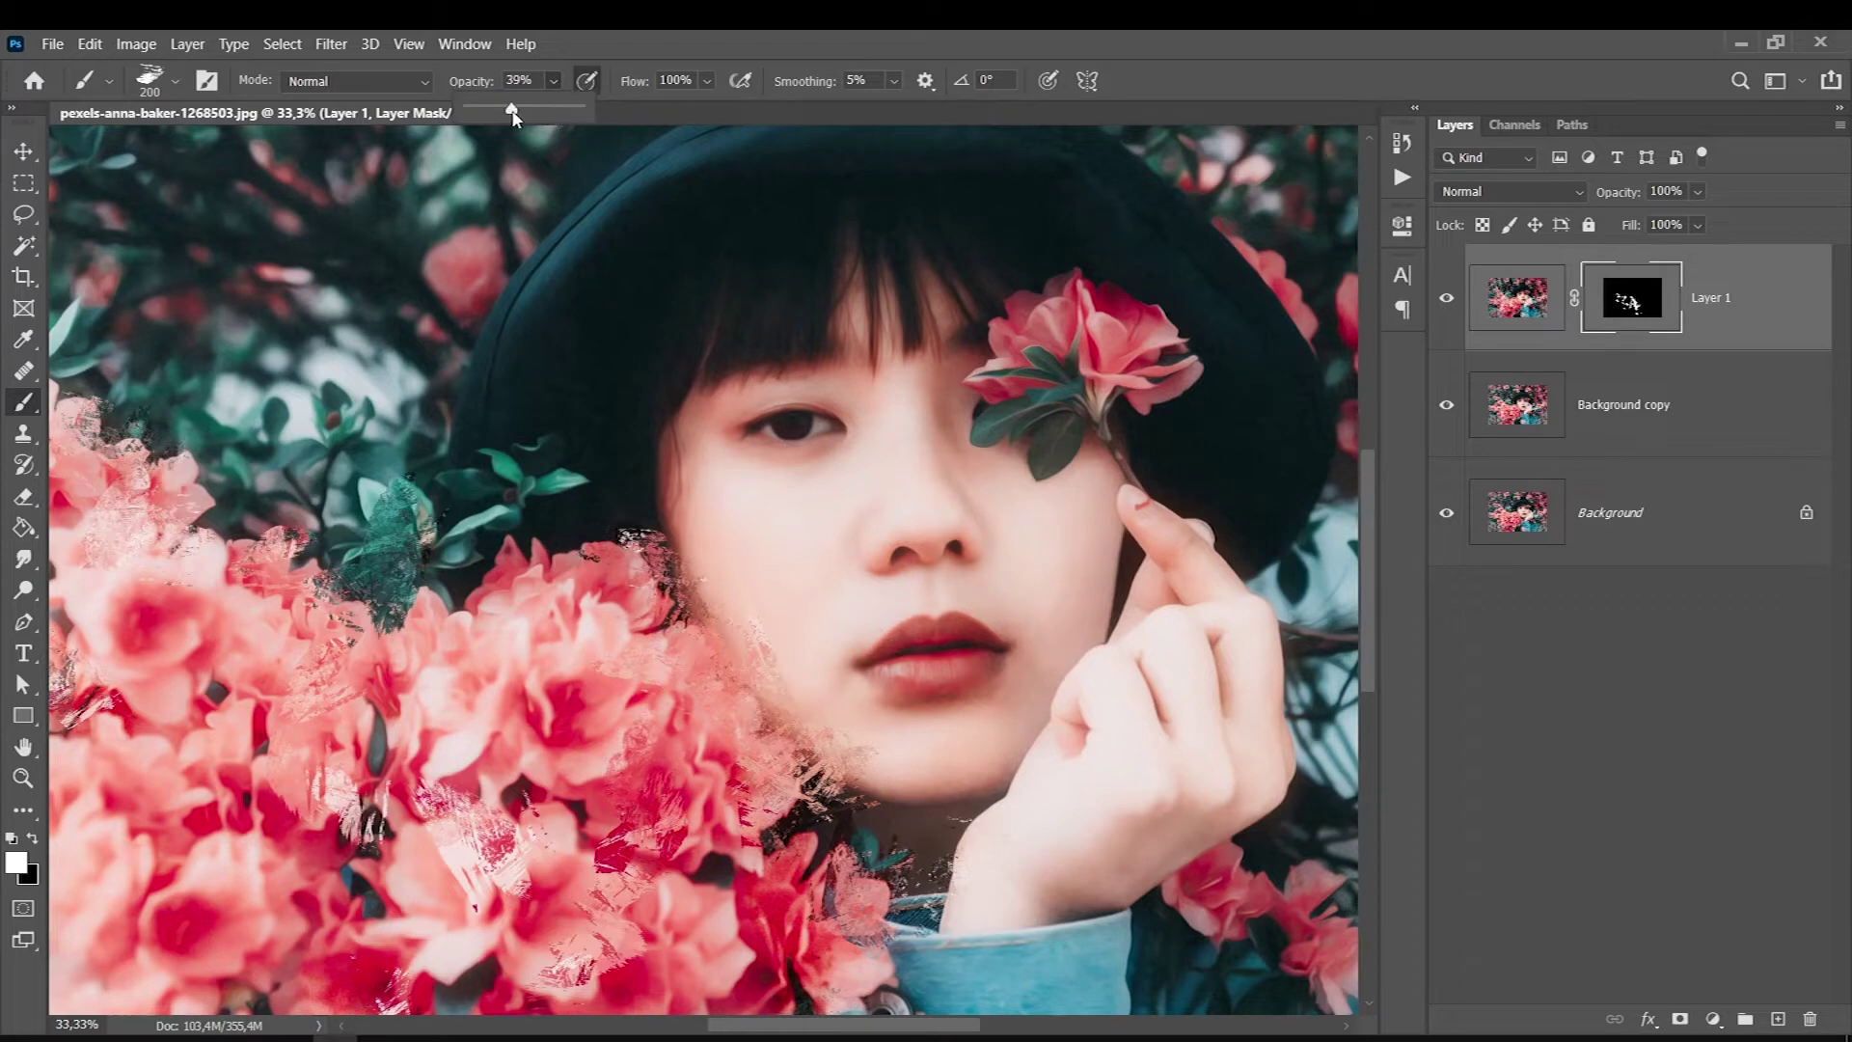
left_click(782, 444)
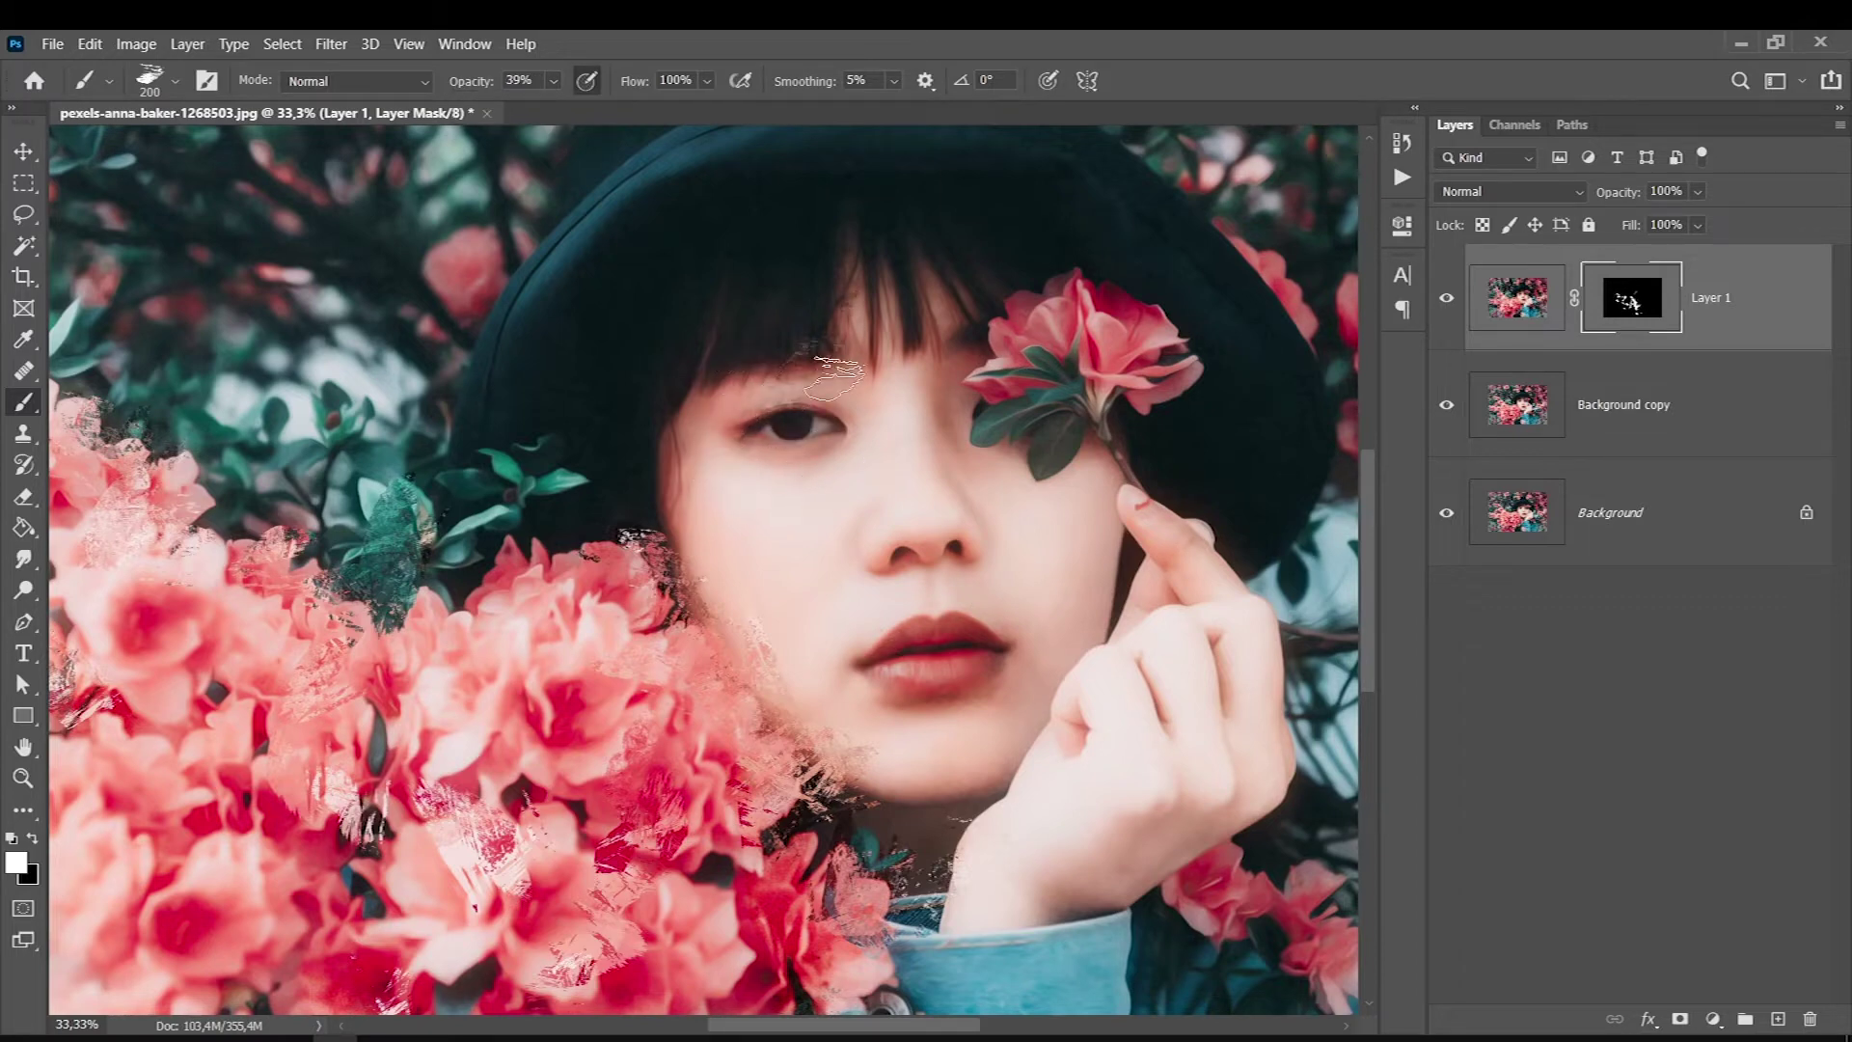
Step: Resize the brush and reveal painterly strokes on flowers above the jacket button
key("bracketright")
key("bracketright")
key("bracketright")
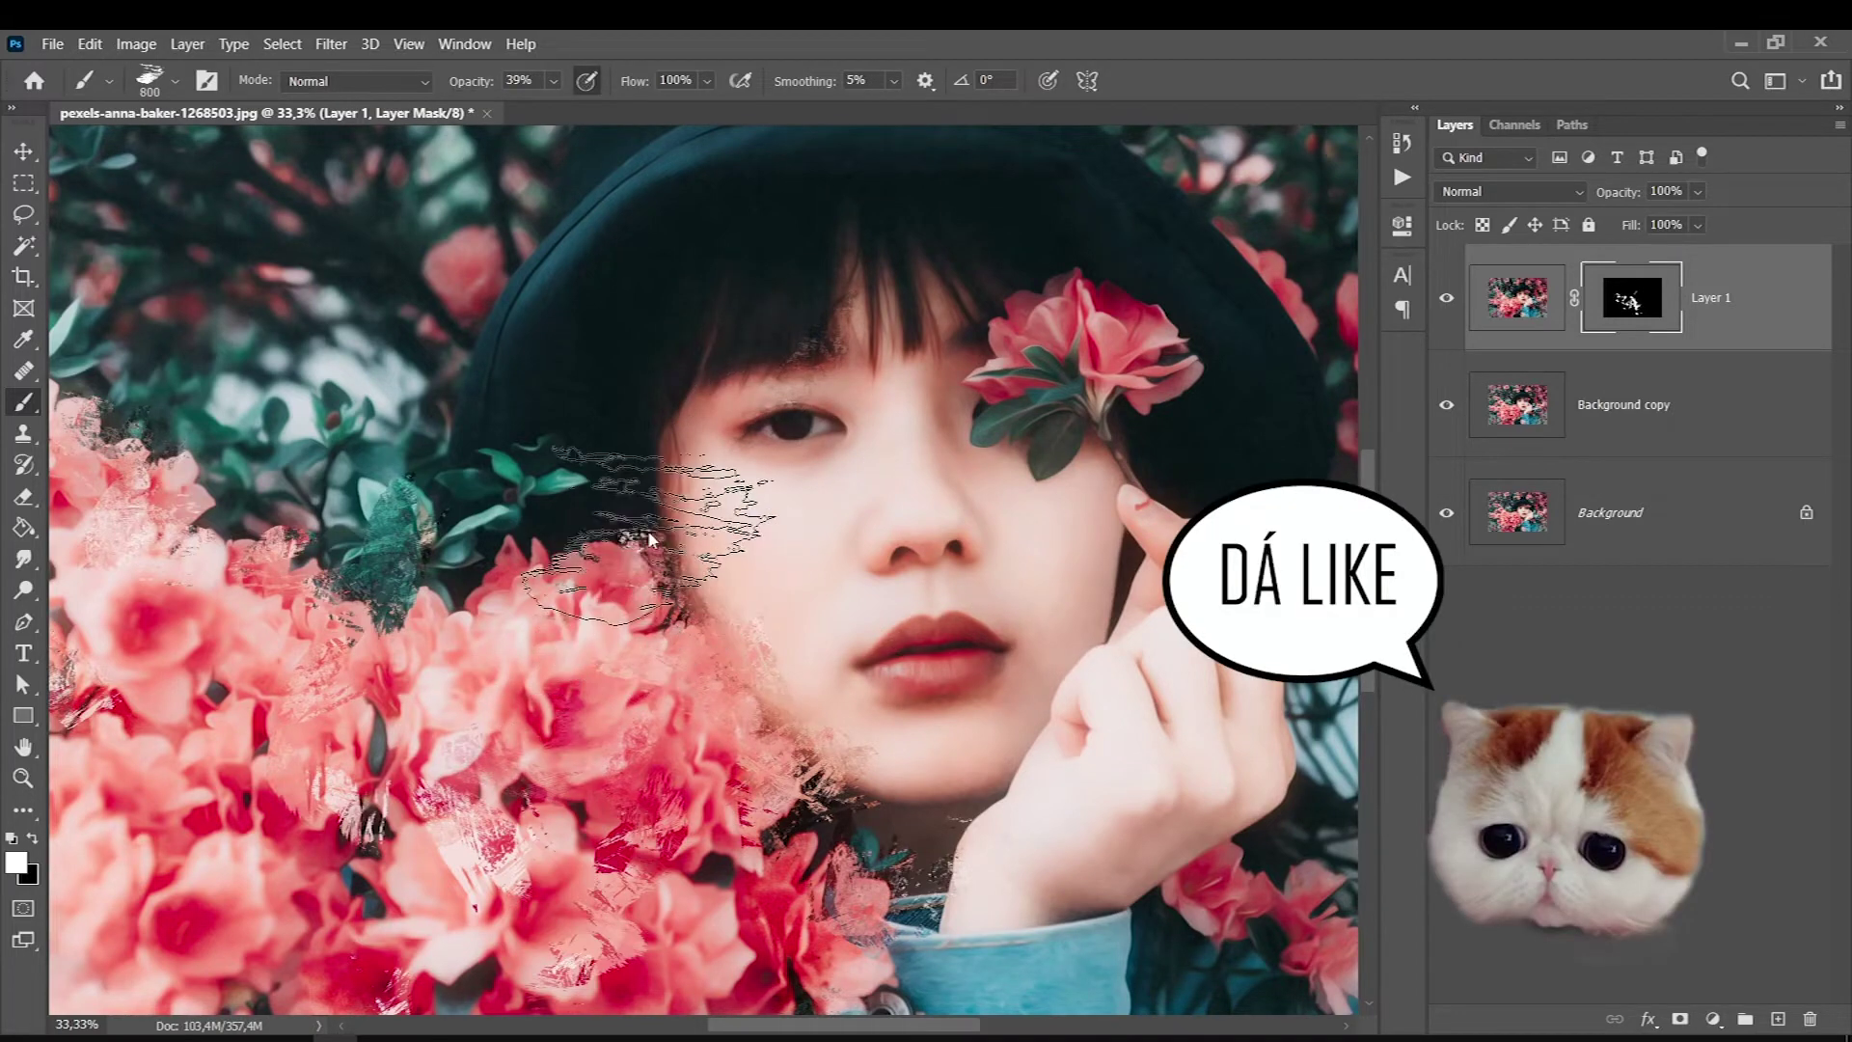
key("bracketleft")
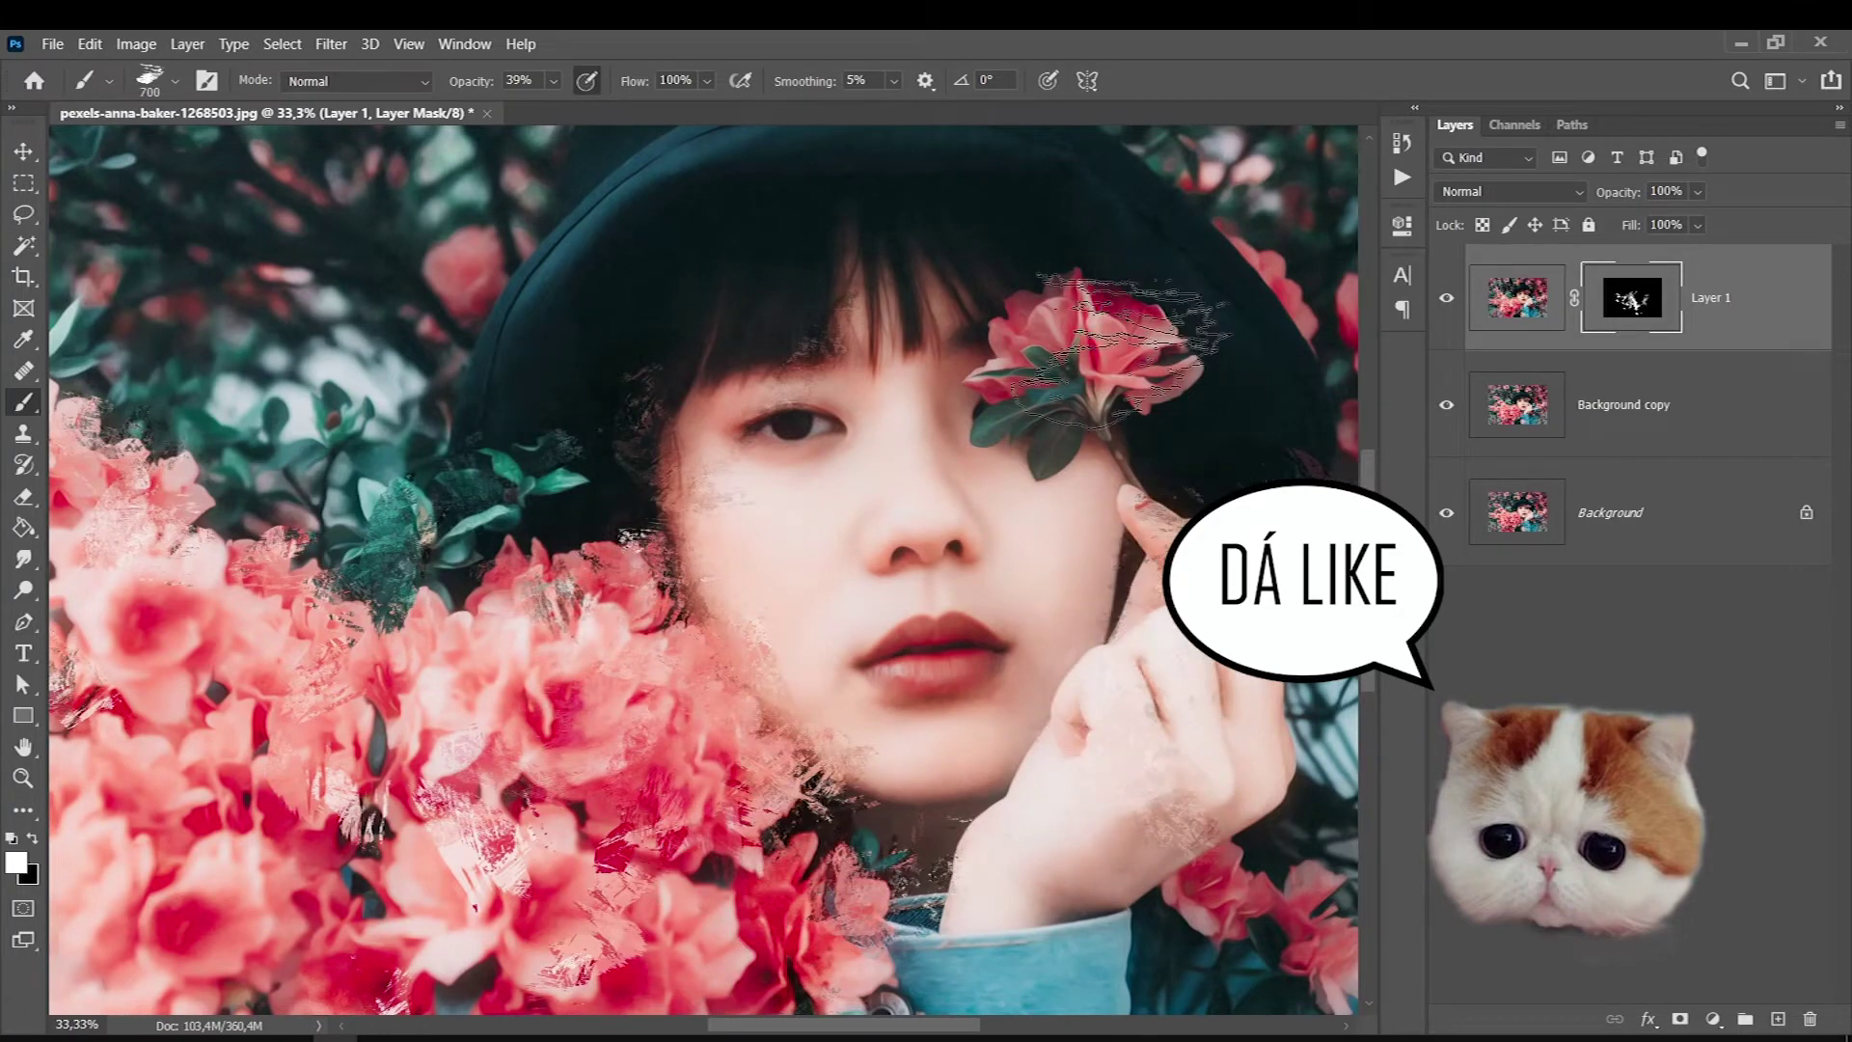
key("bracketleft")
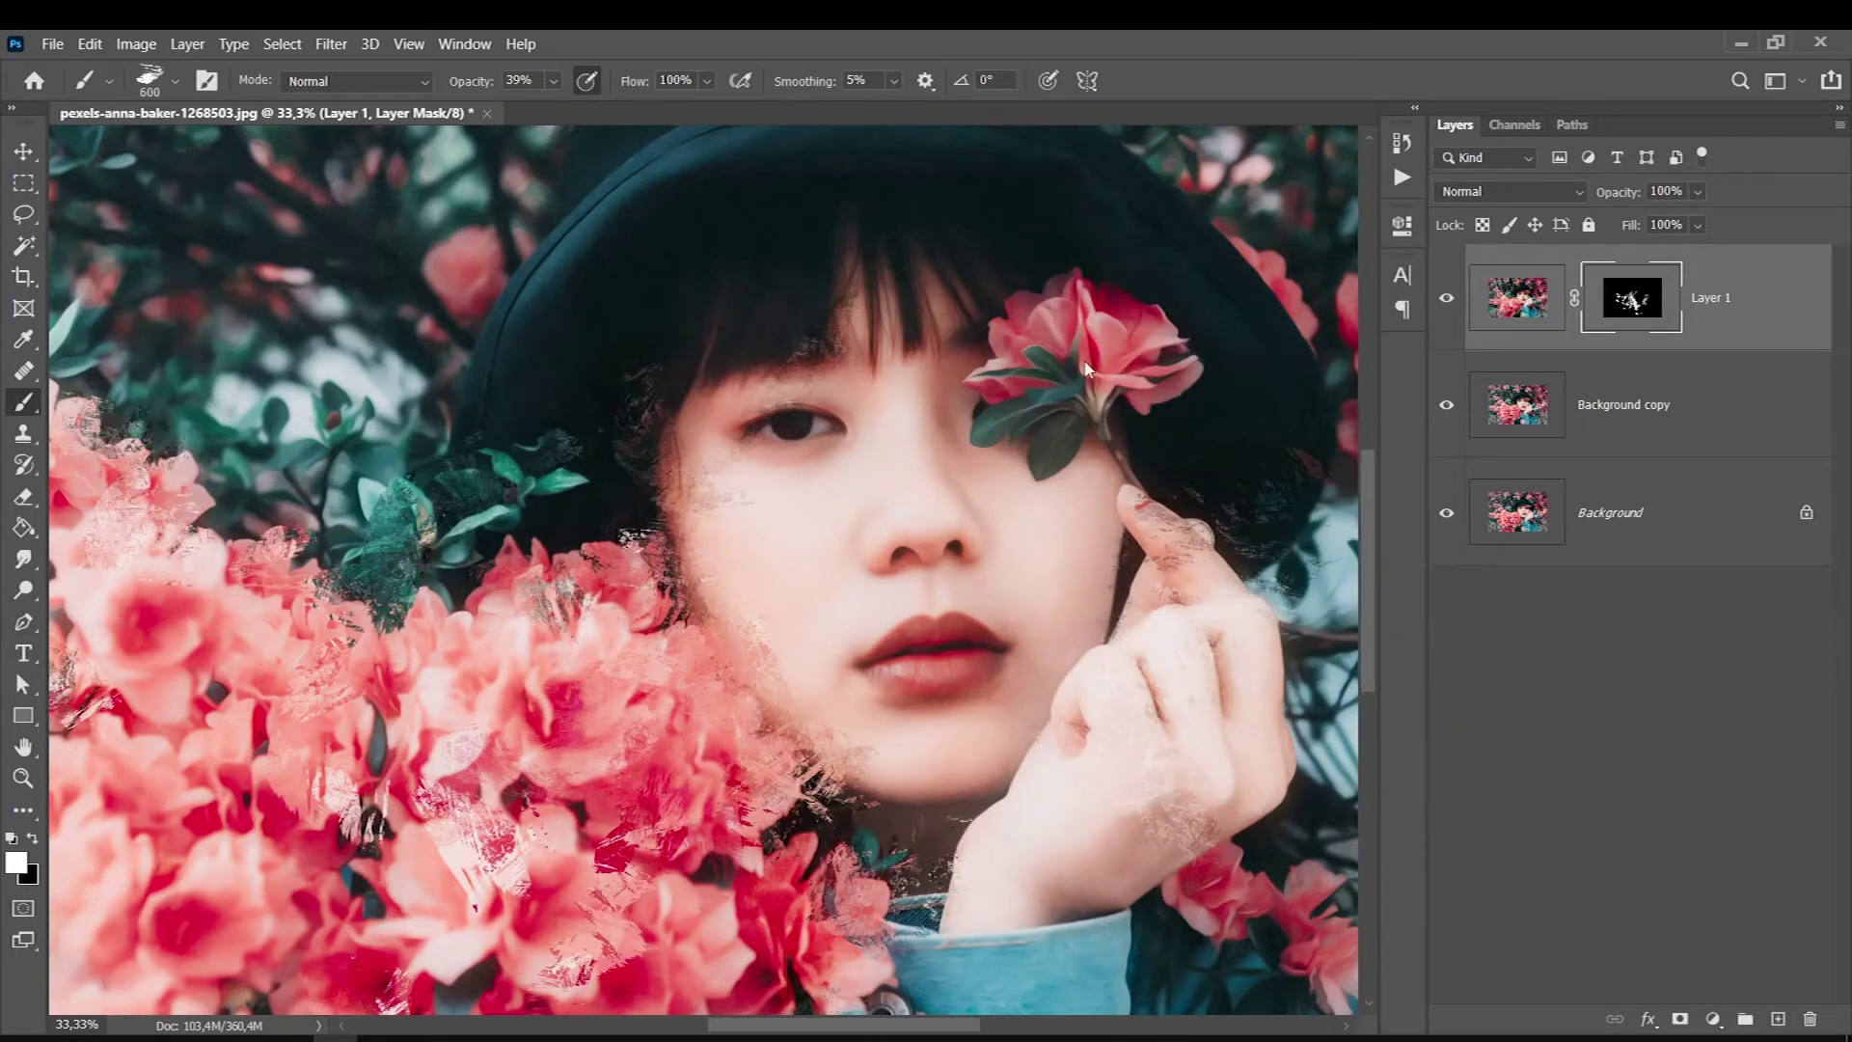
key("bracketleft")
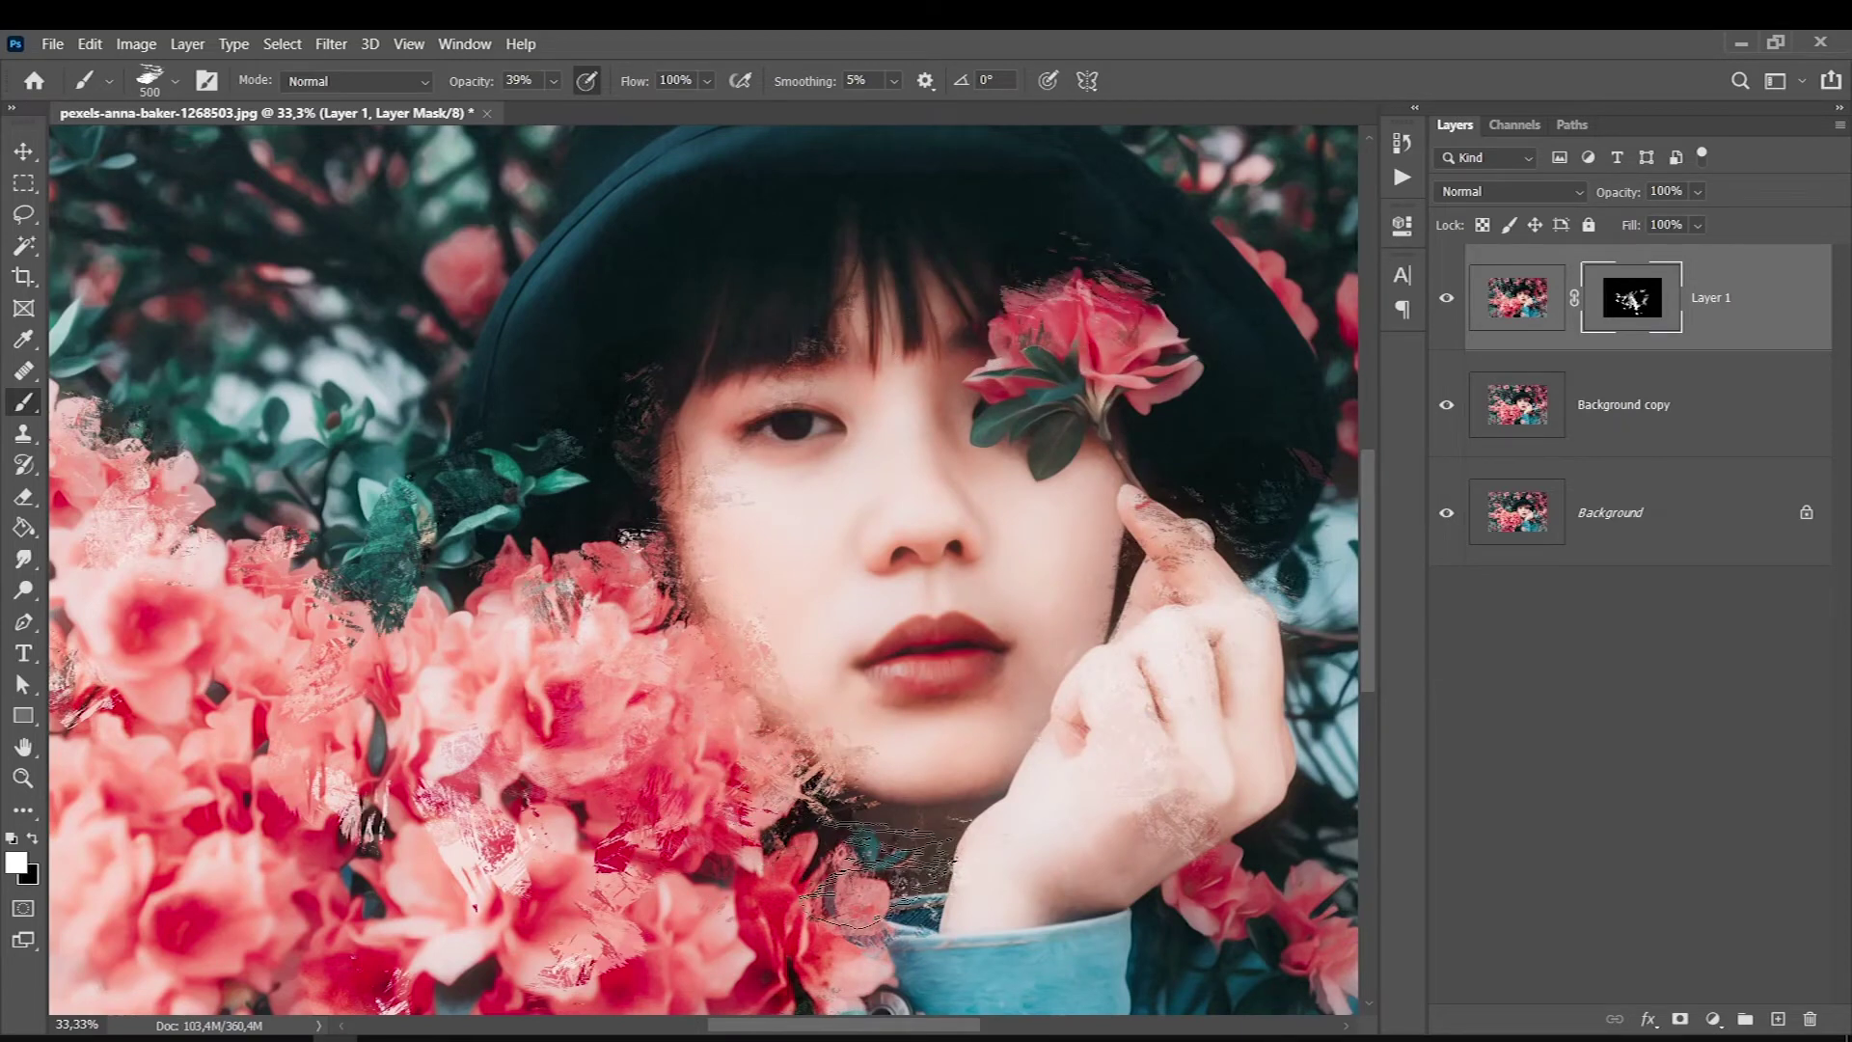
left_click_drag(1368, 529, 1368, 601)
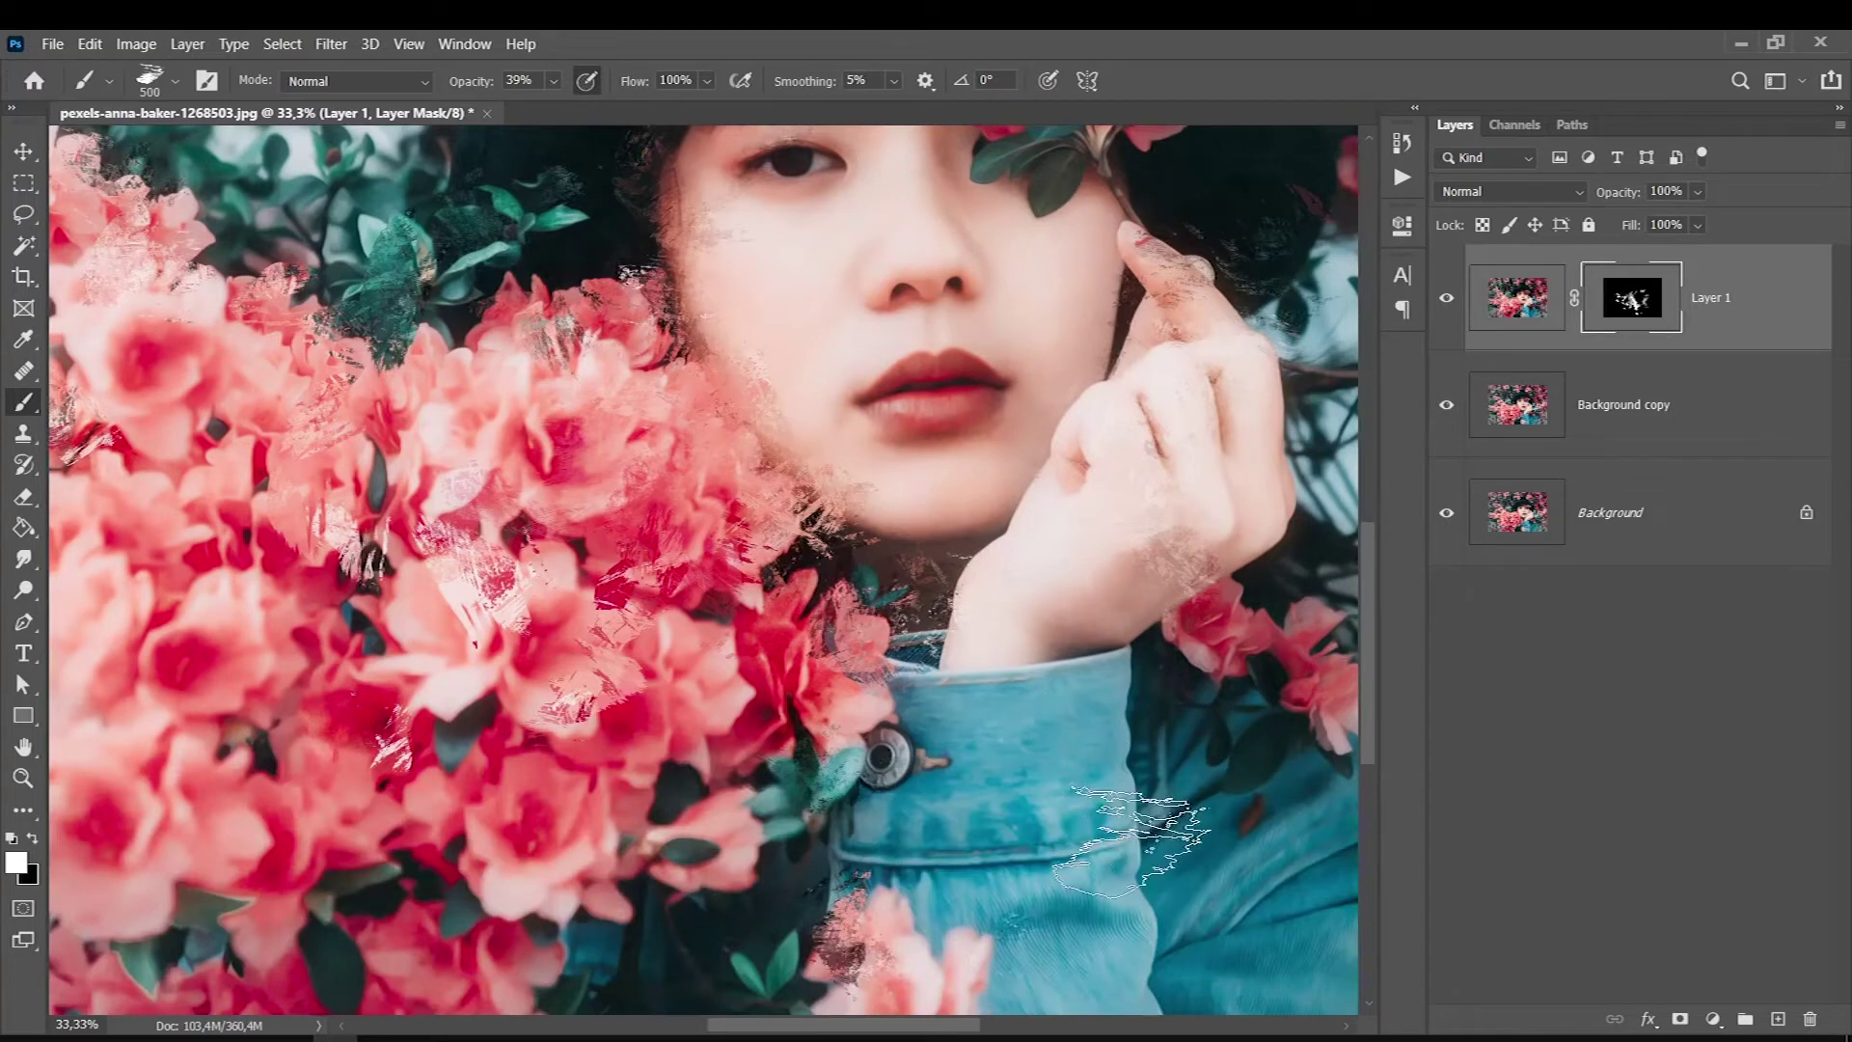
left_click_drag(714, 713, 801, 839)
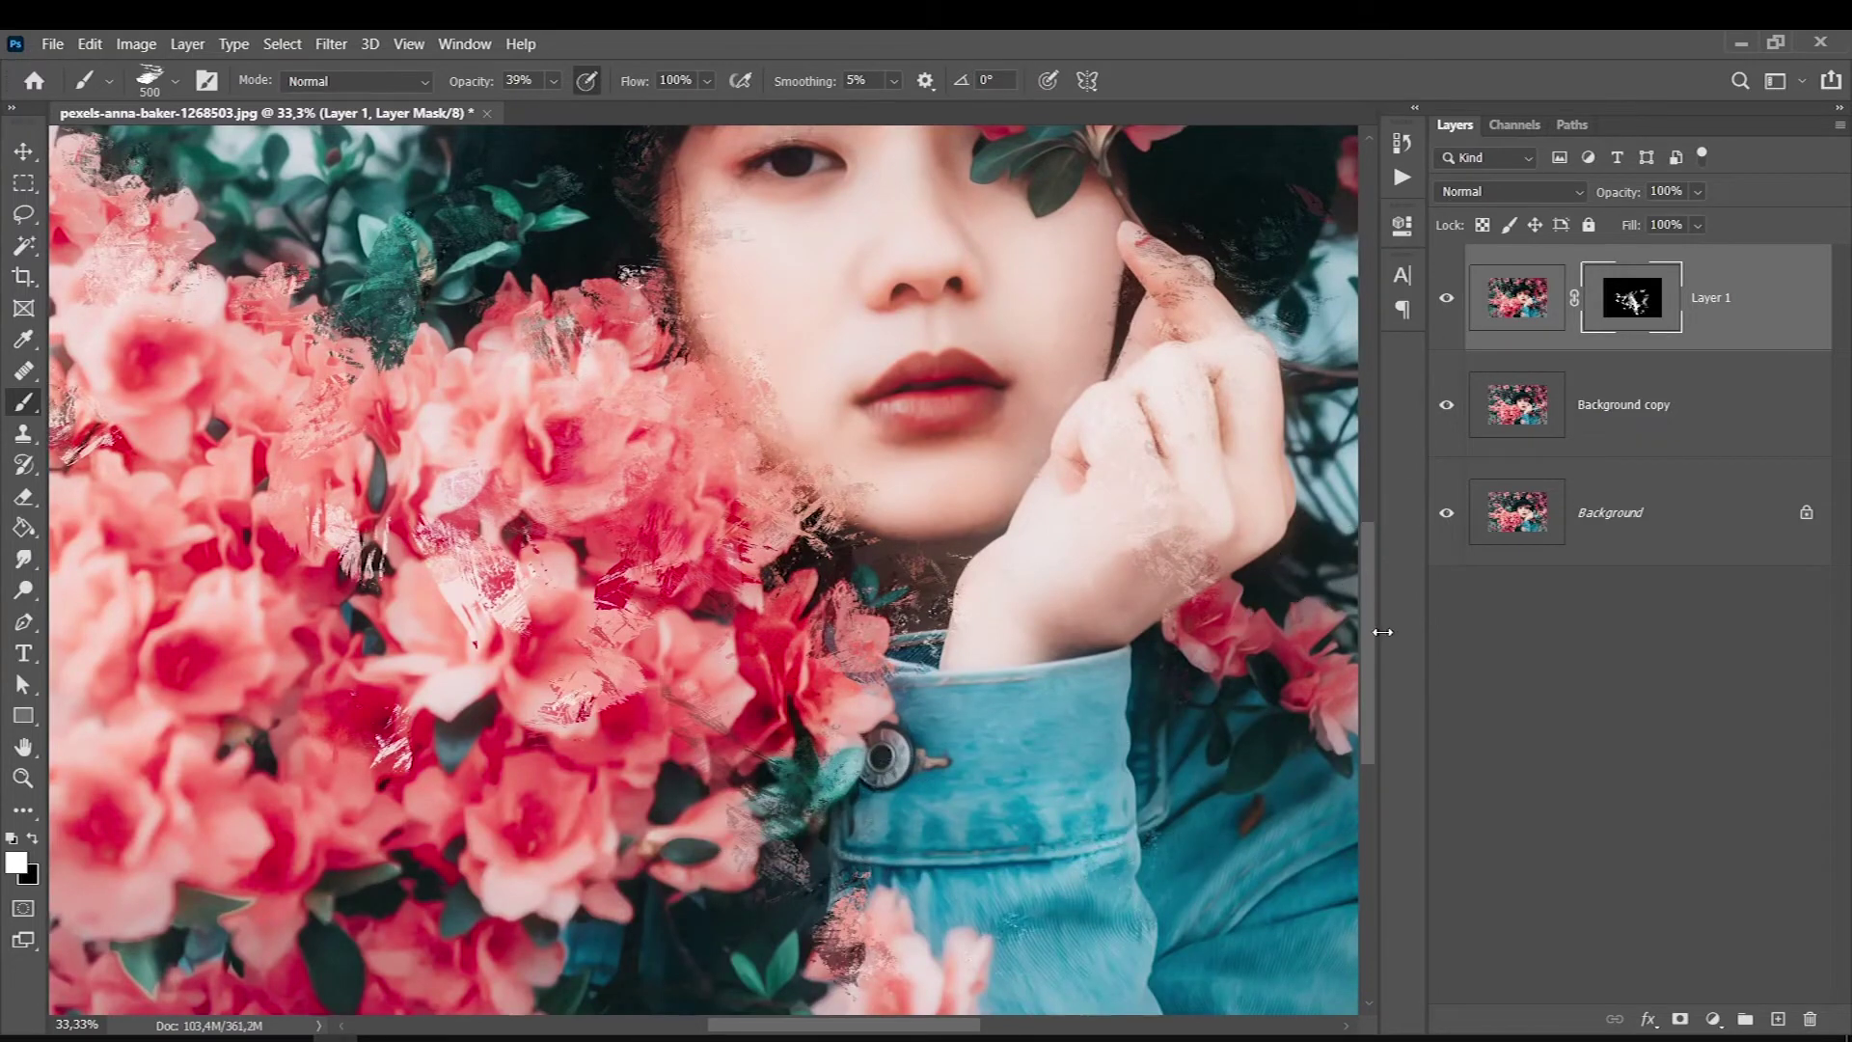
left_click_drag(1365, 629, 1366, 731)
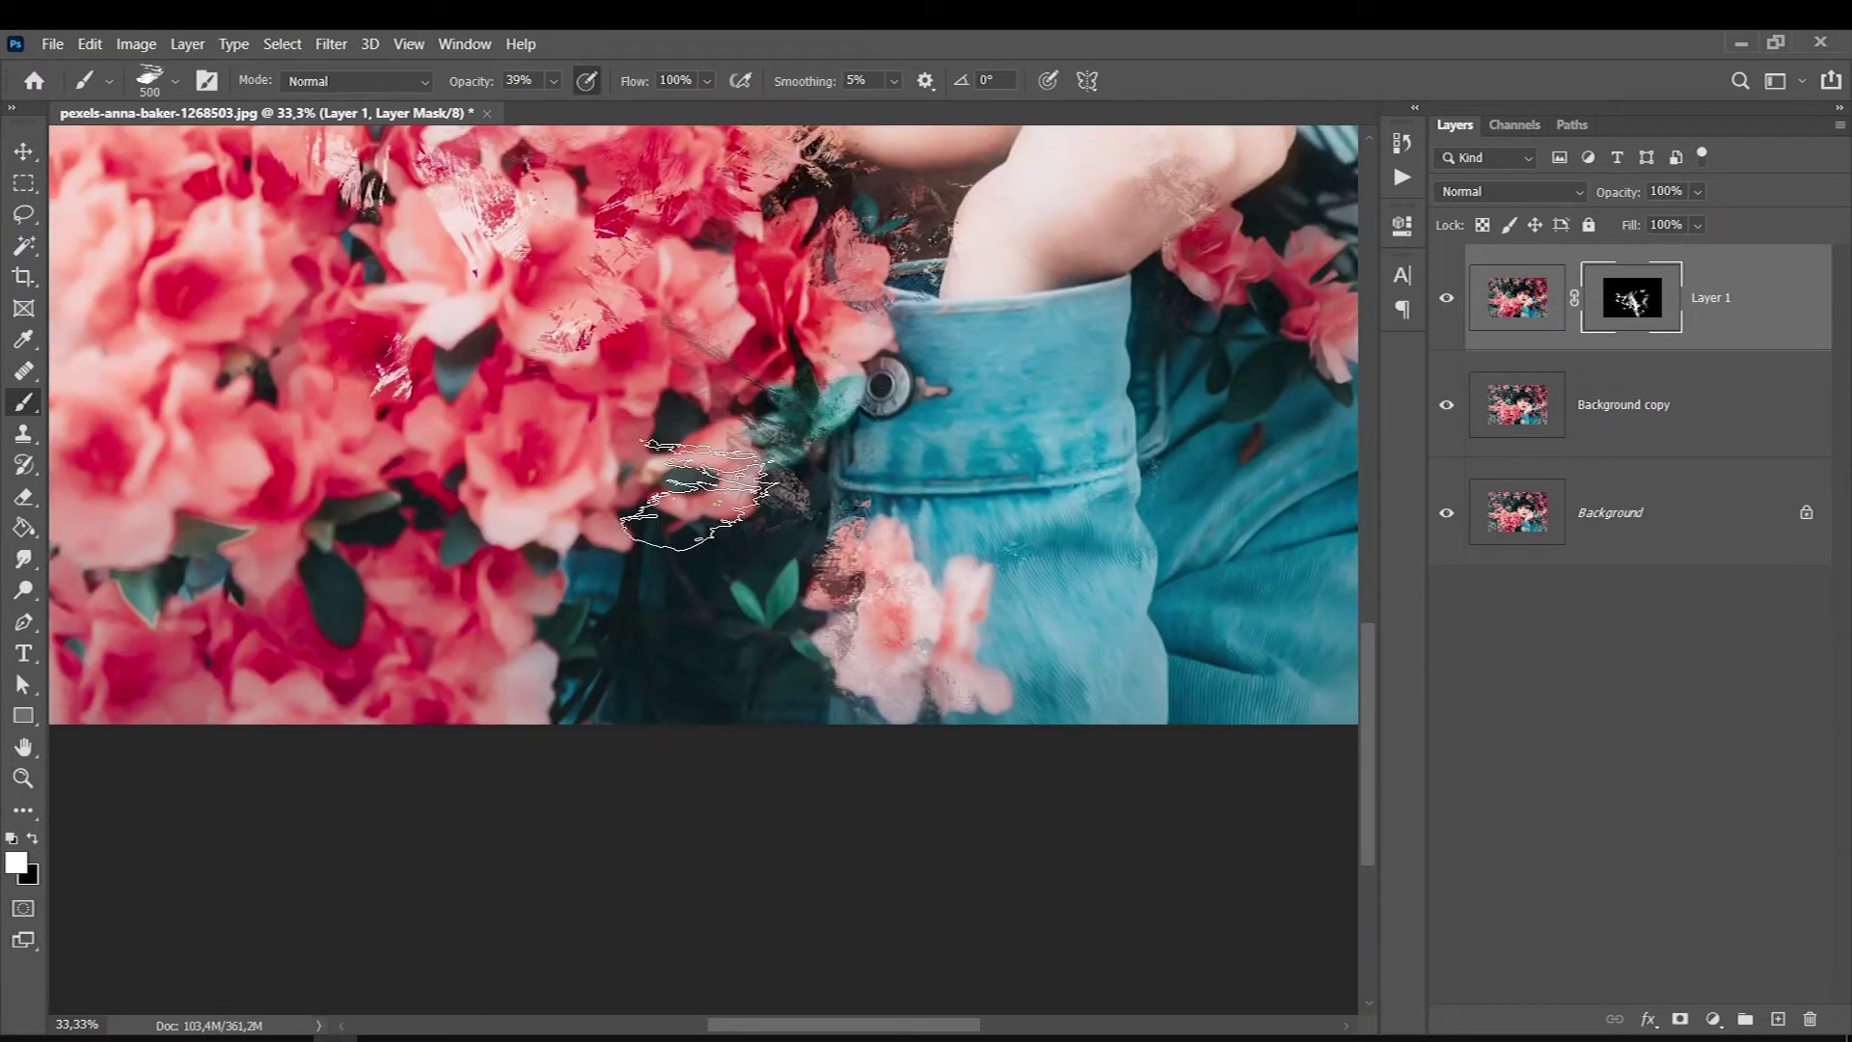
Step: Reveal painterly strokes over the lower-left, left-side and right-side flowers
key("ctrl+0")
left_click_drag(651, 928, 405, 960)
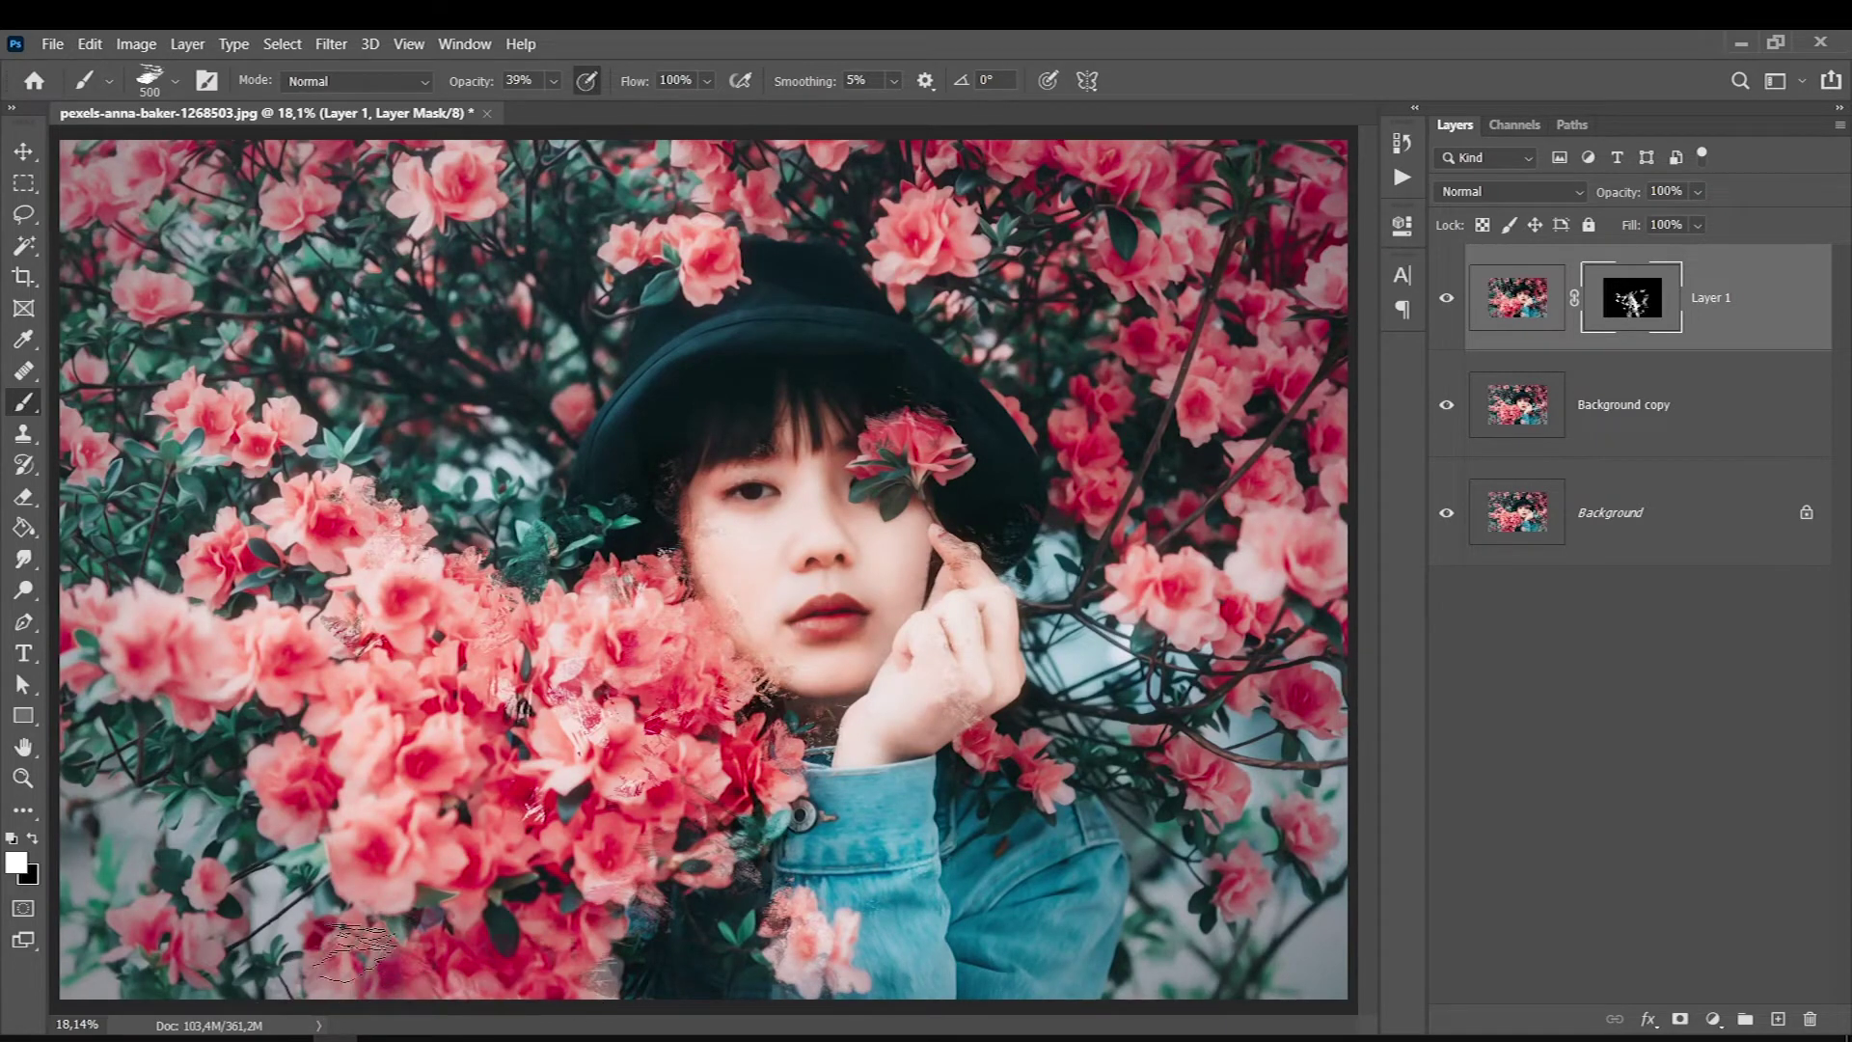
left_click_drag(405, 959, 213, 482)
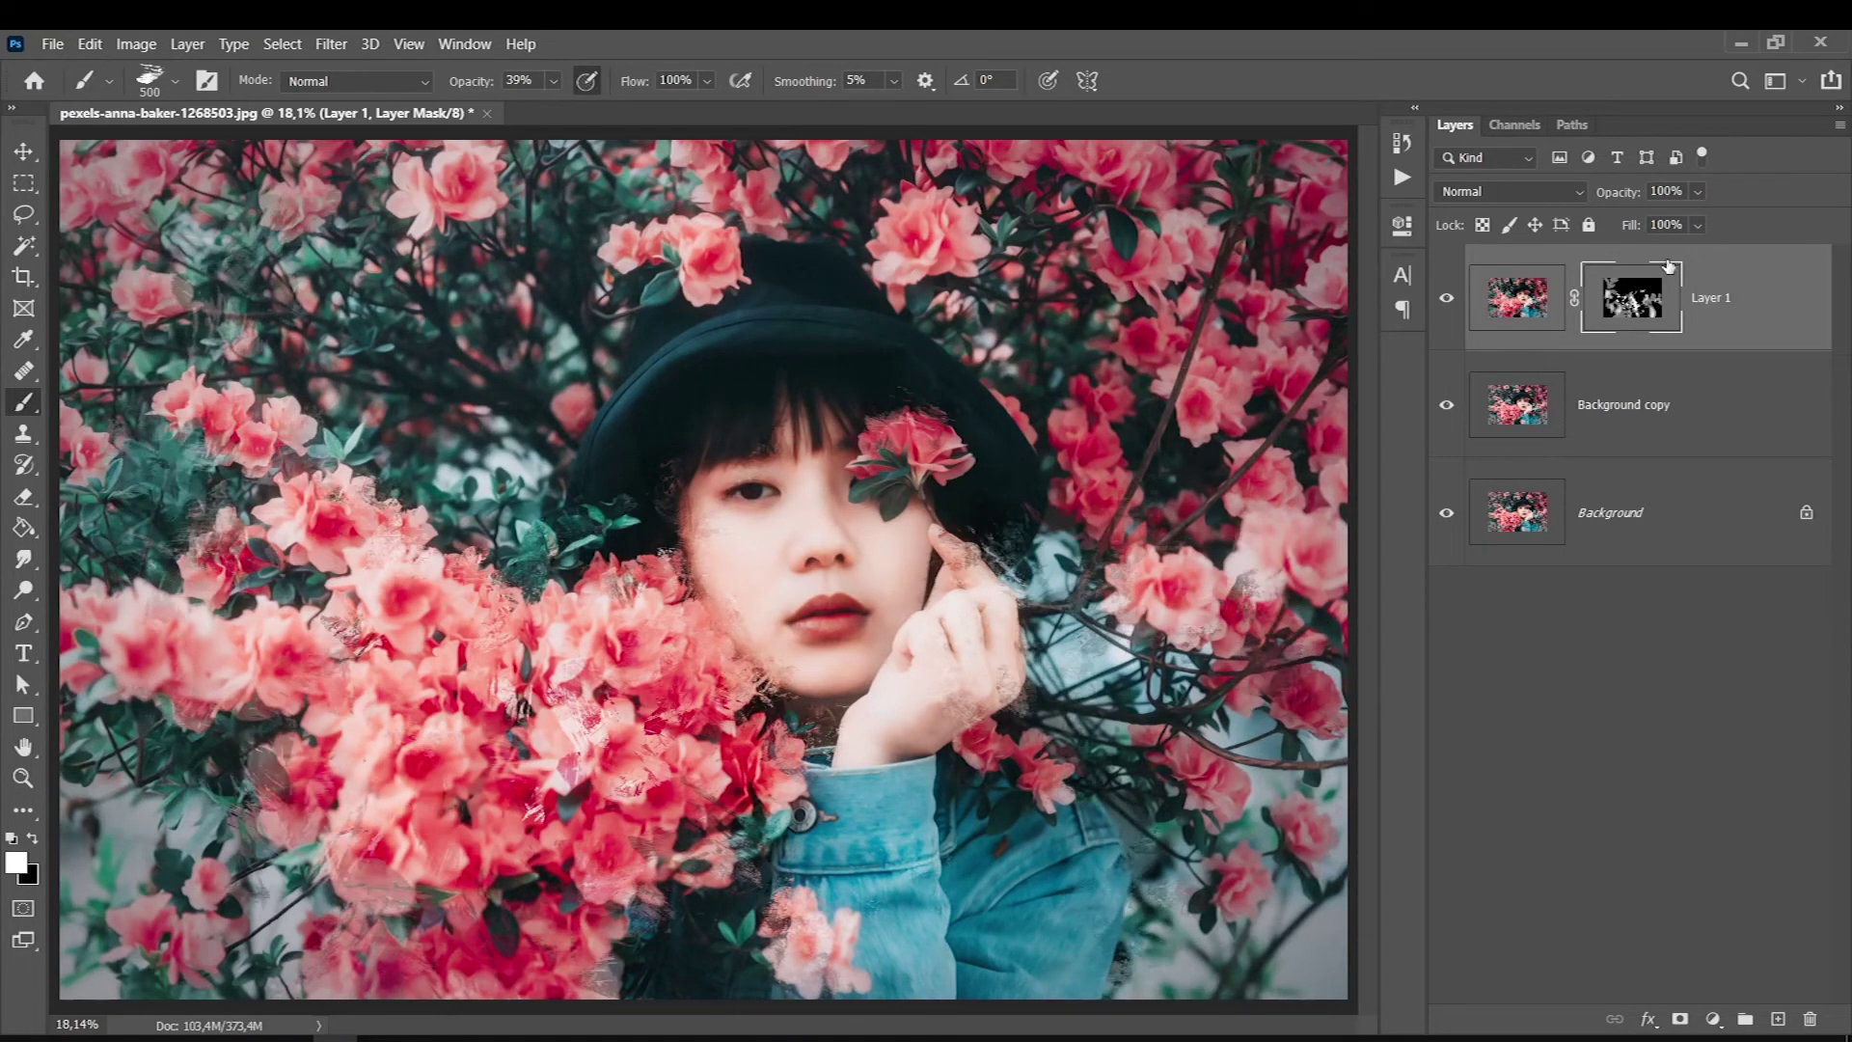
mouse_move(1238, 602)
left_mouse_down()
mouse_move(1249, 275)
mouse_move(944, 264)
left_mouse_up()
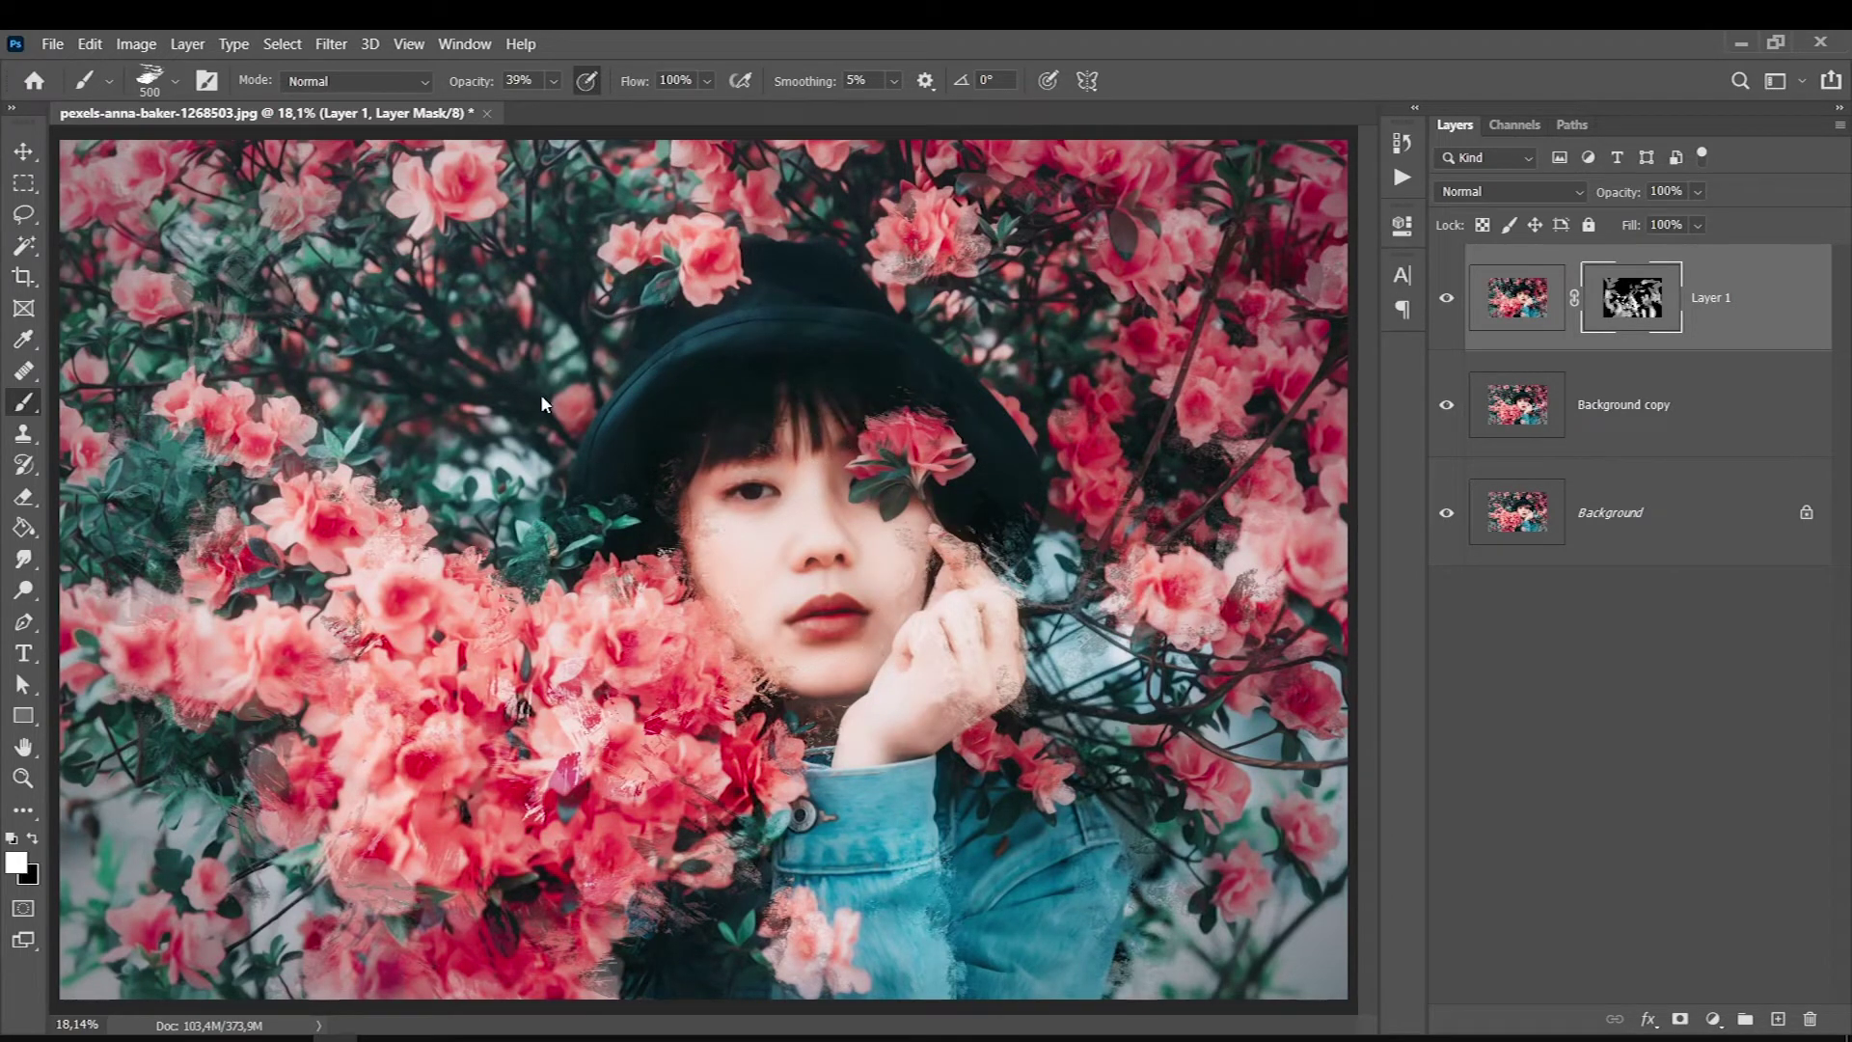
Step: Duplicate Layer 1 and delete the copy's mask without applying it
key("ctrl+j")
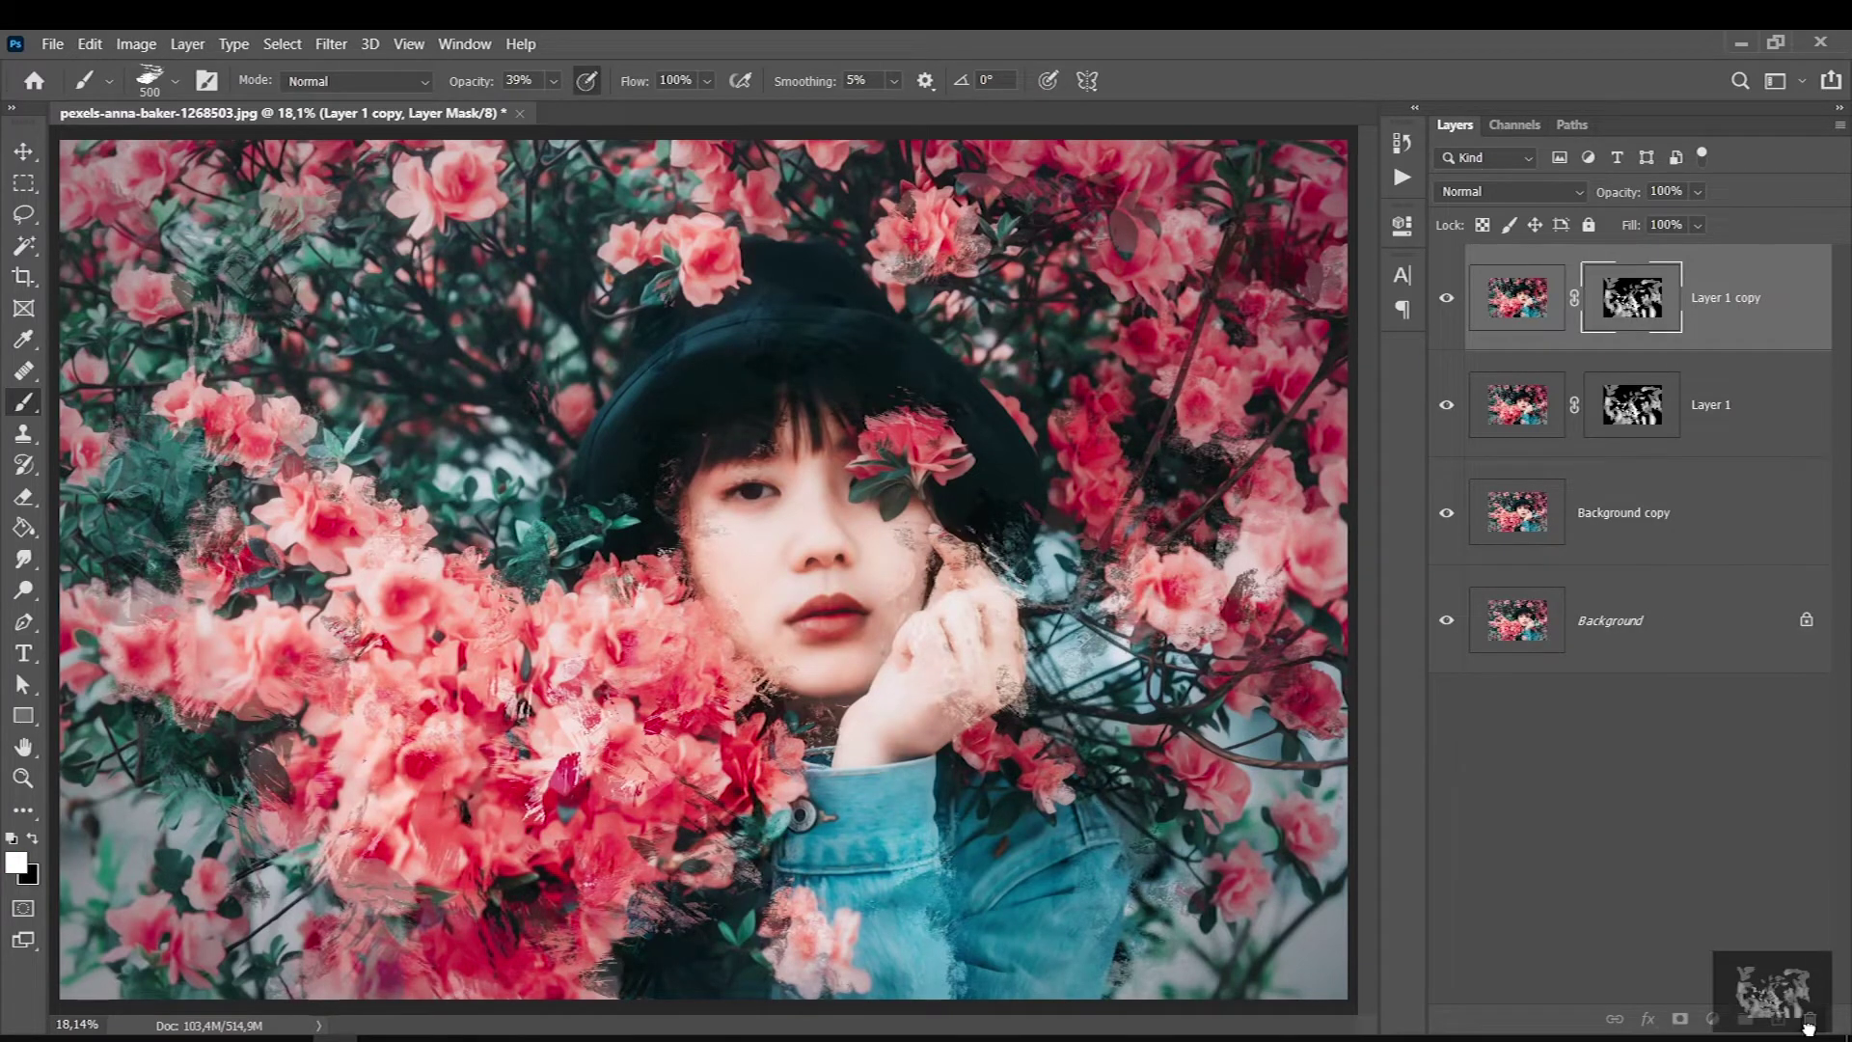
left_click_drag(1628, 305, 1810, 1019)
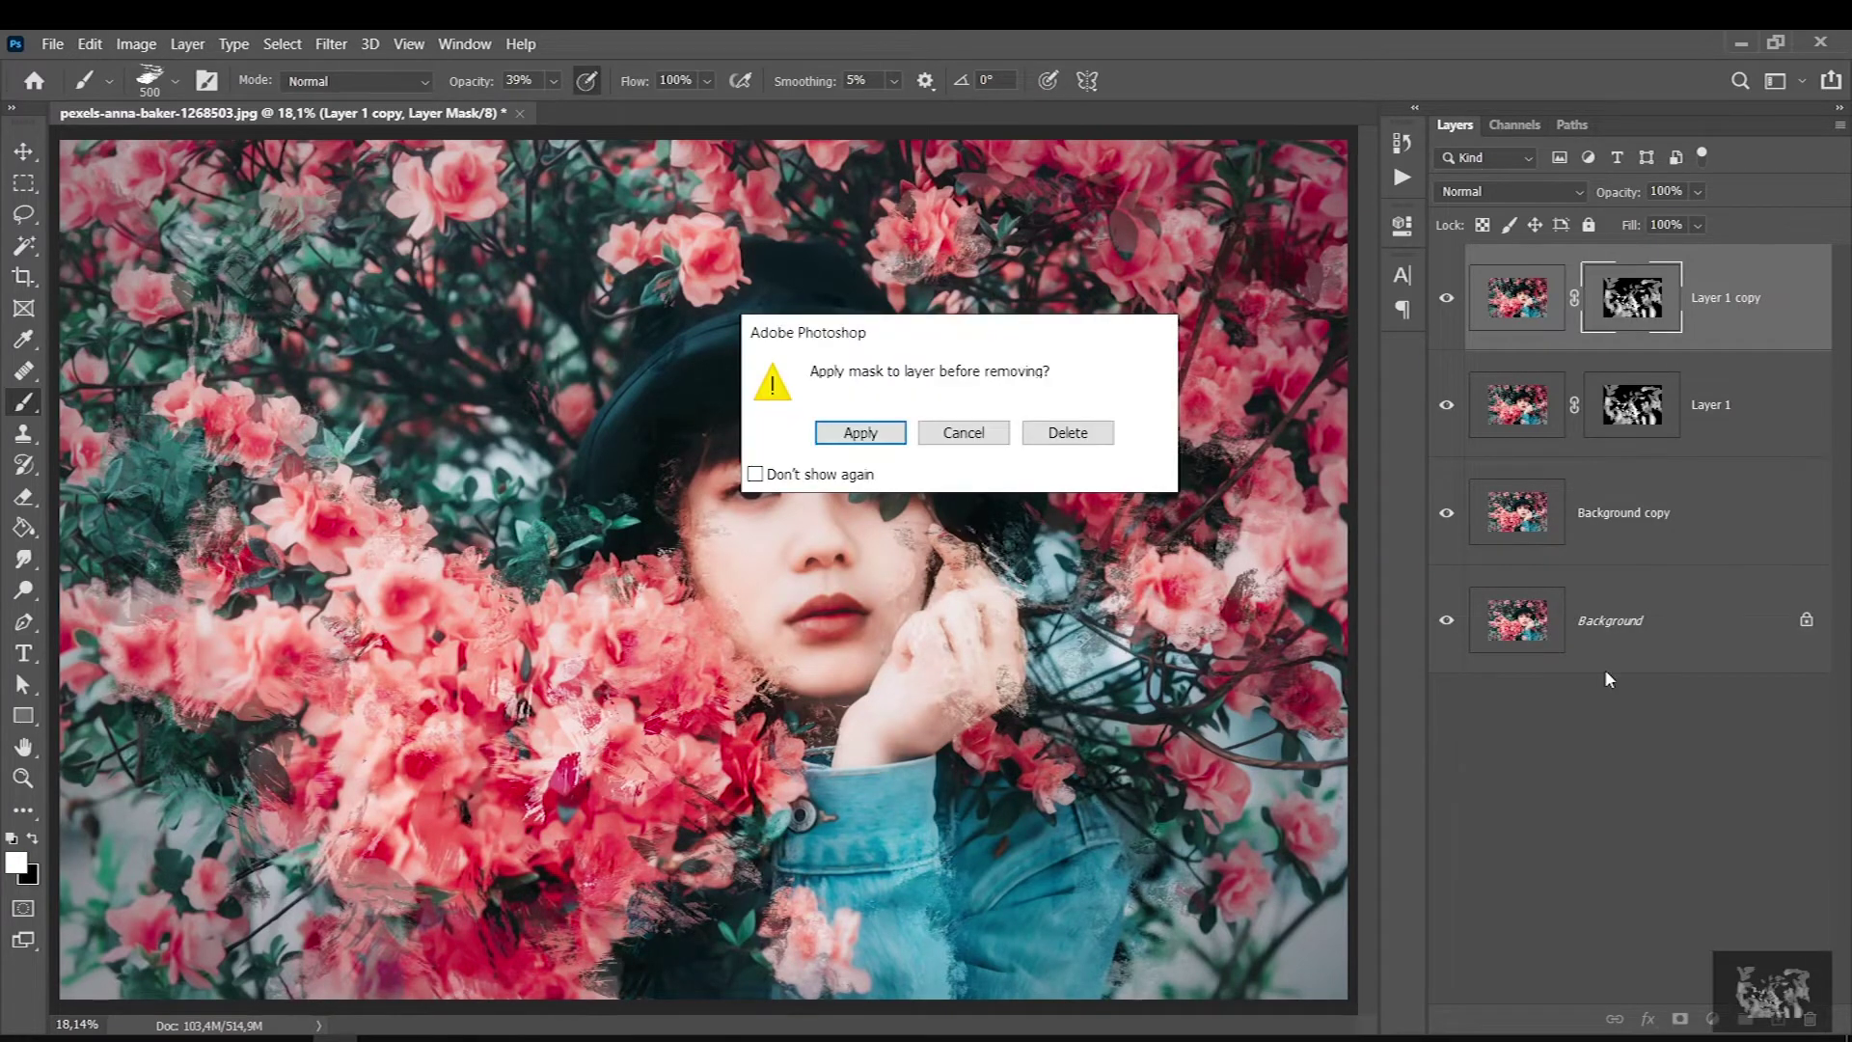
left_click(1068, 433)
Step: Blend Layer 1 copy in Lighten mode and lower its opacity to 58%
left_click(1446, 297)
left_click(1483, 192)
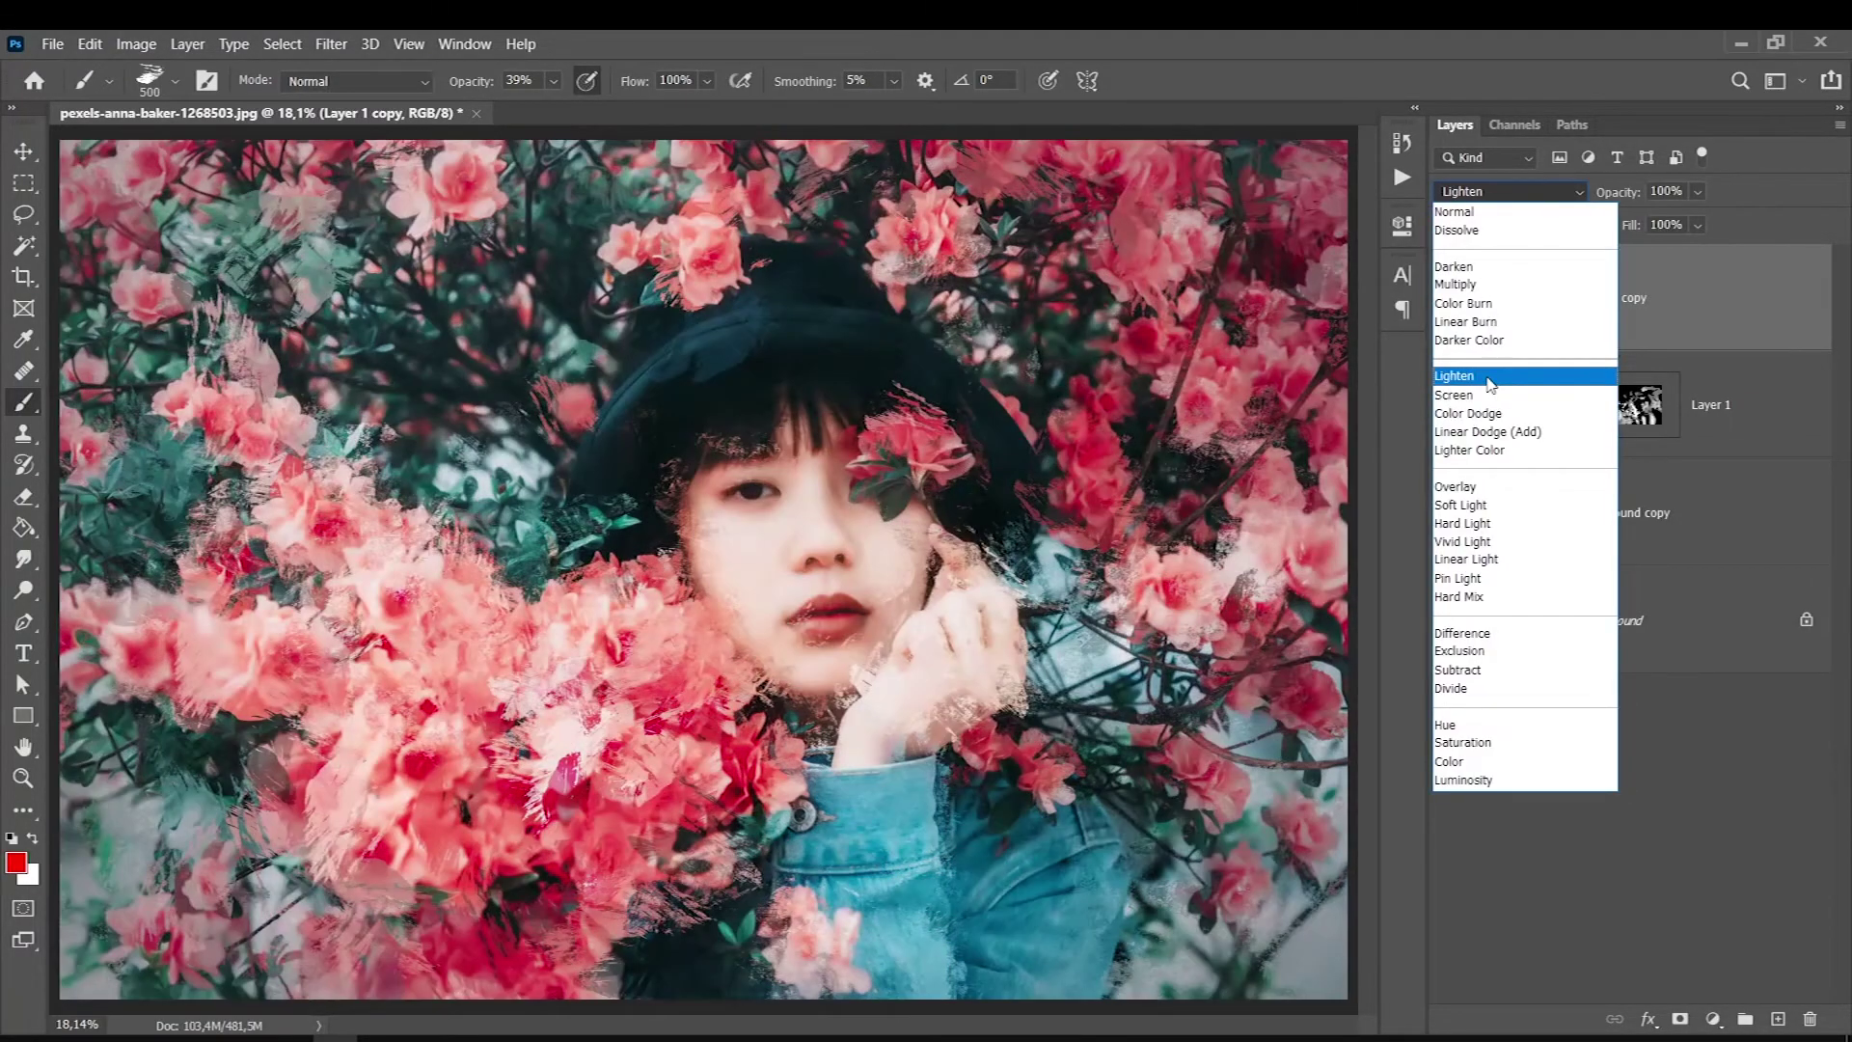
left_click(1490, 376)
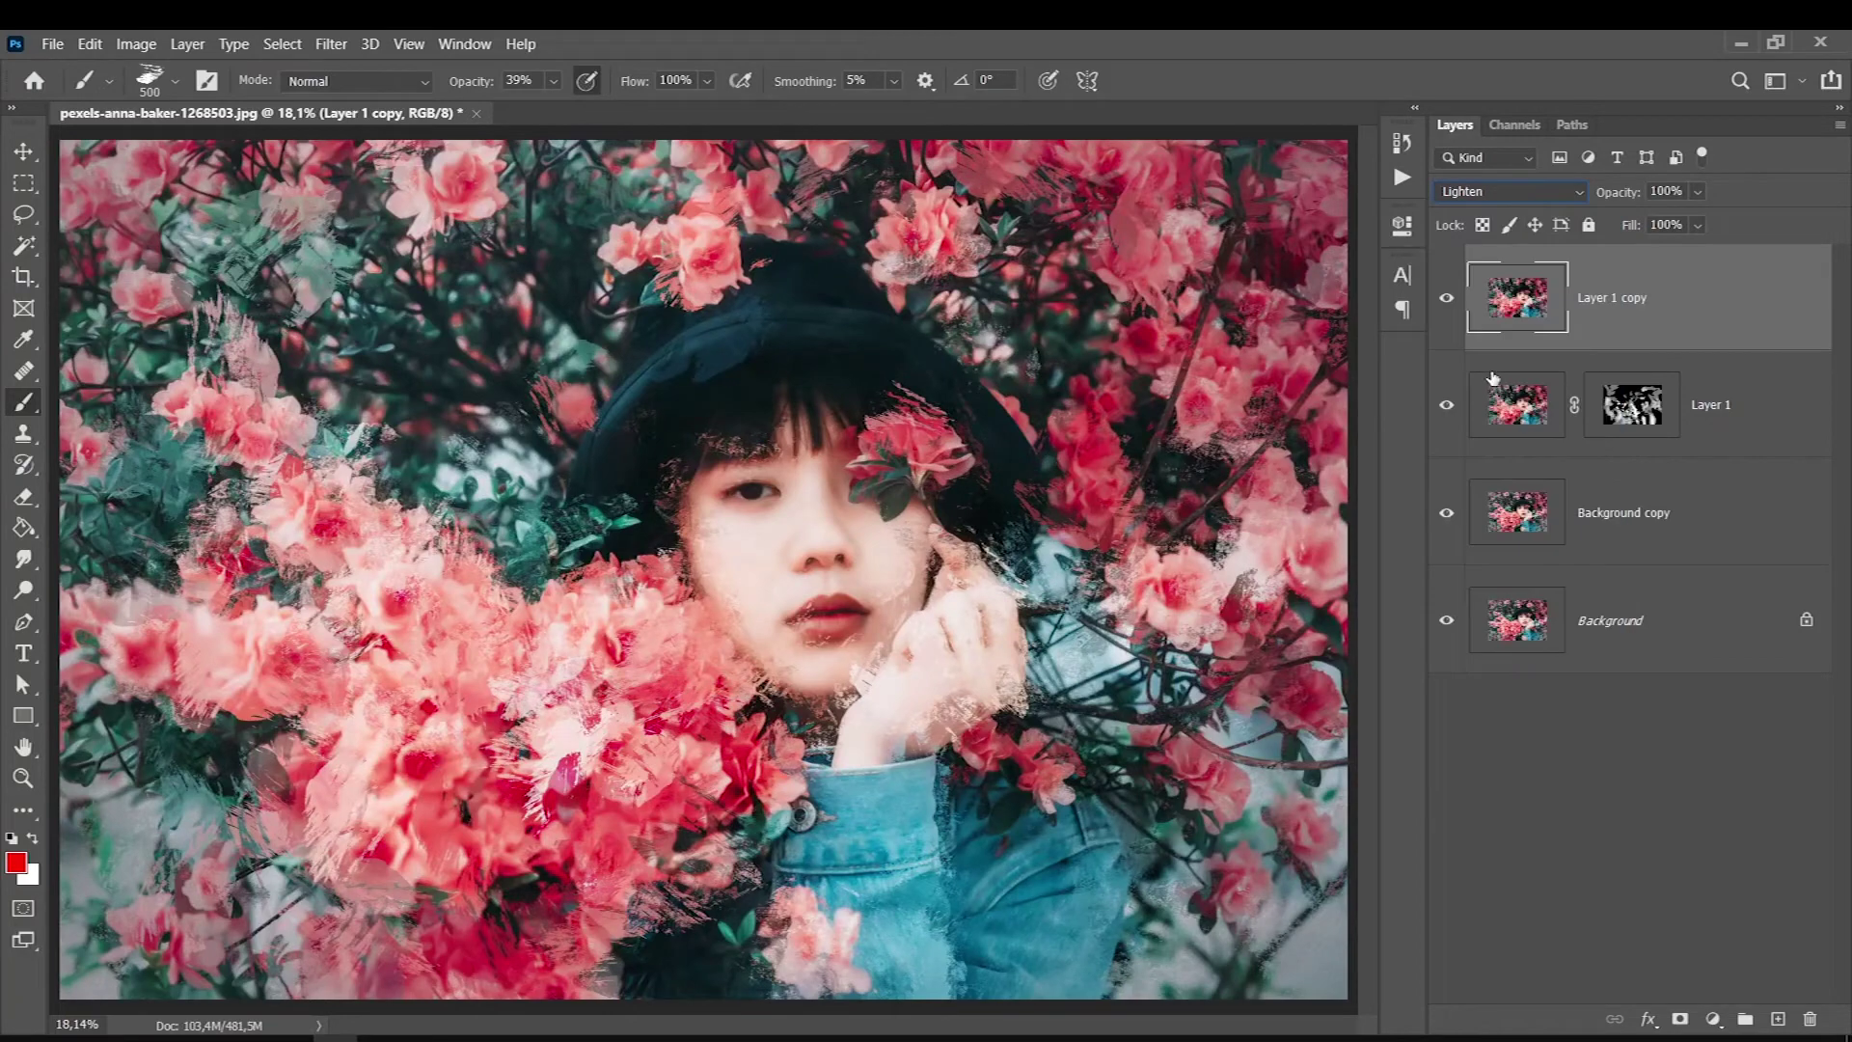
left_click(1524, 197)
left_click(1473, 374)
left_click(1445, 318)
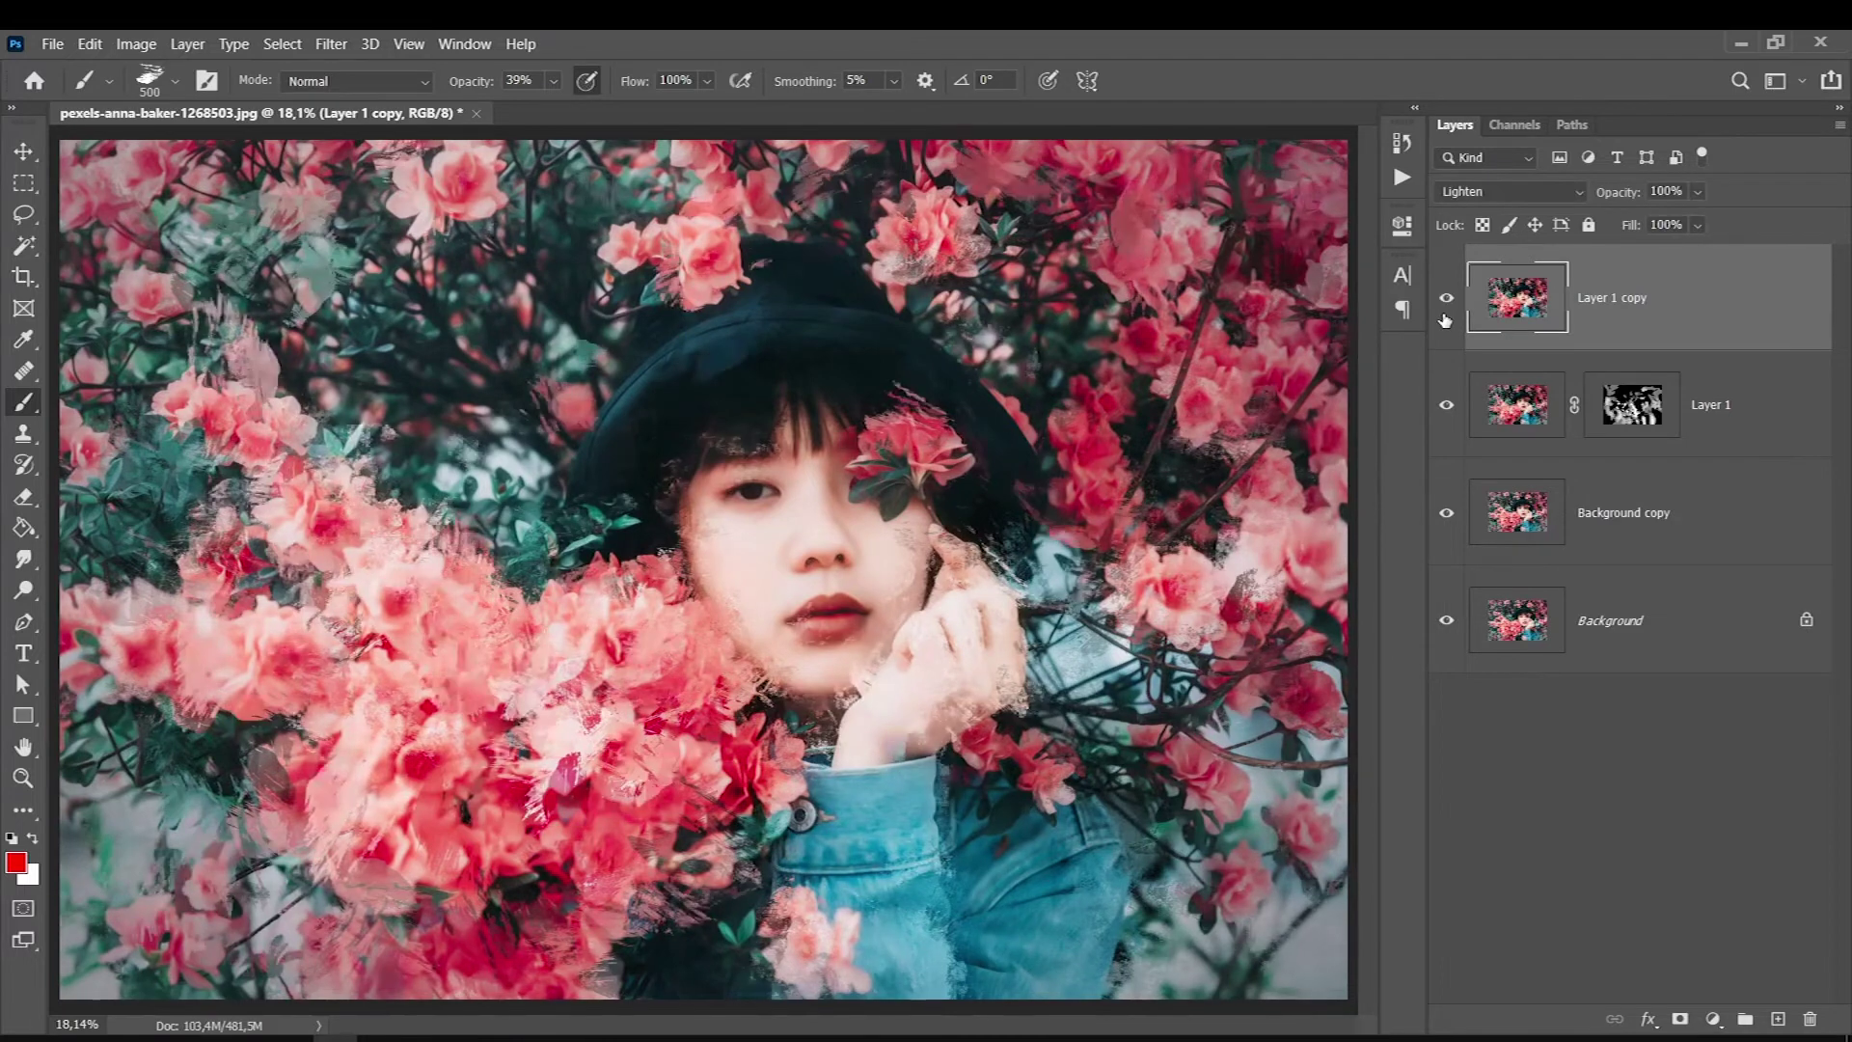
left_click(1446, 316)
left_click_drag(1709, 228, 1689, 231)
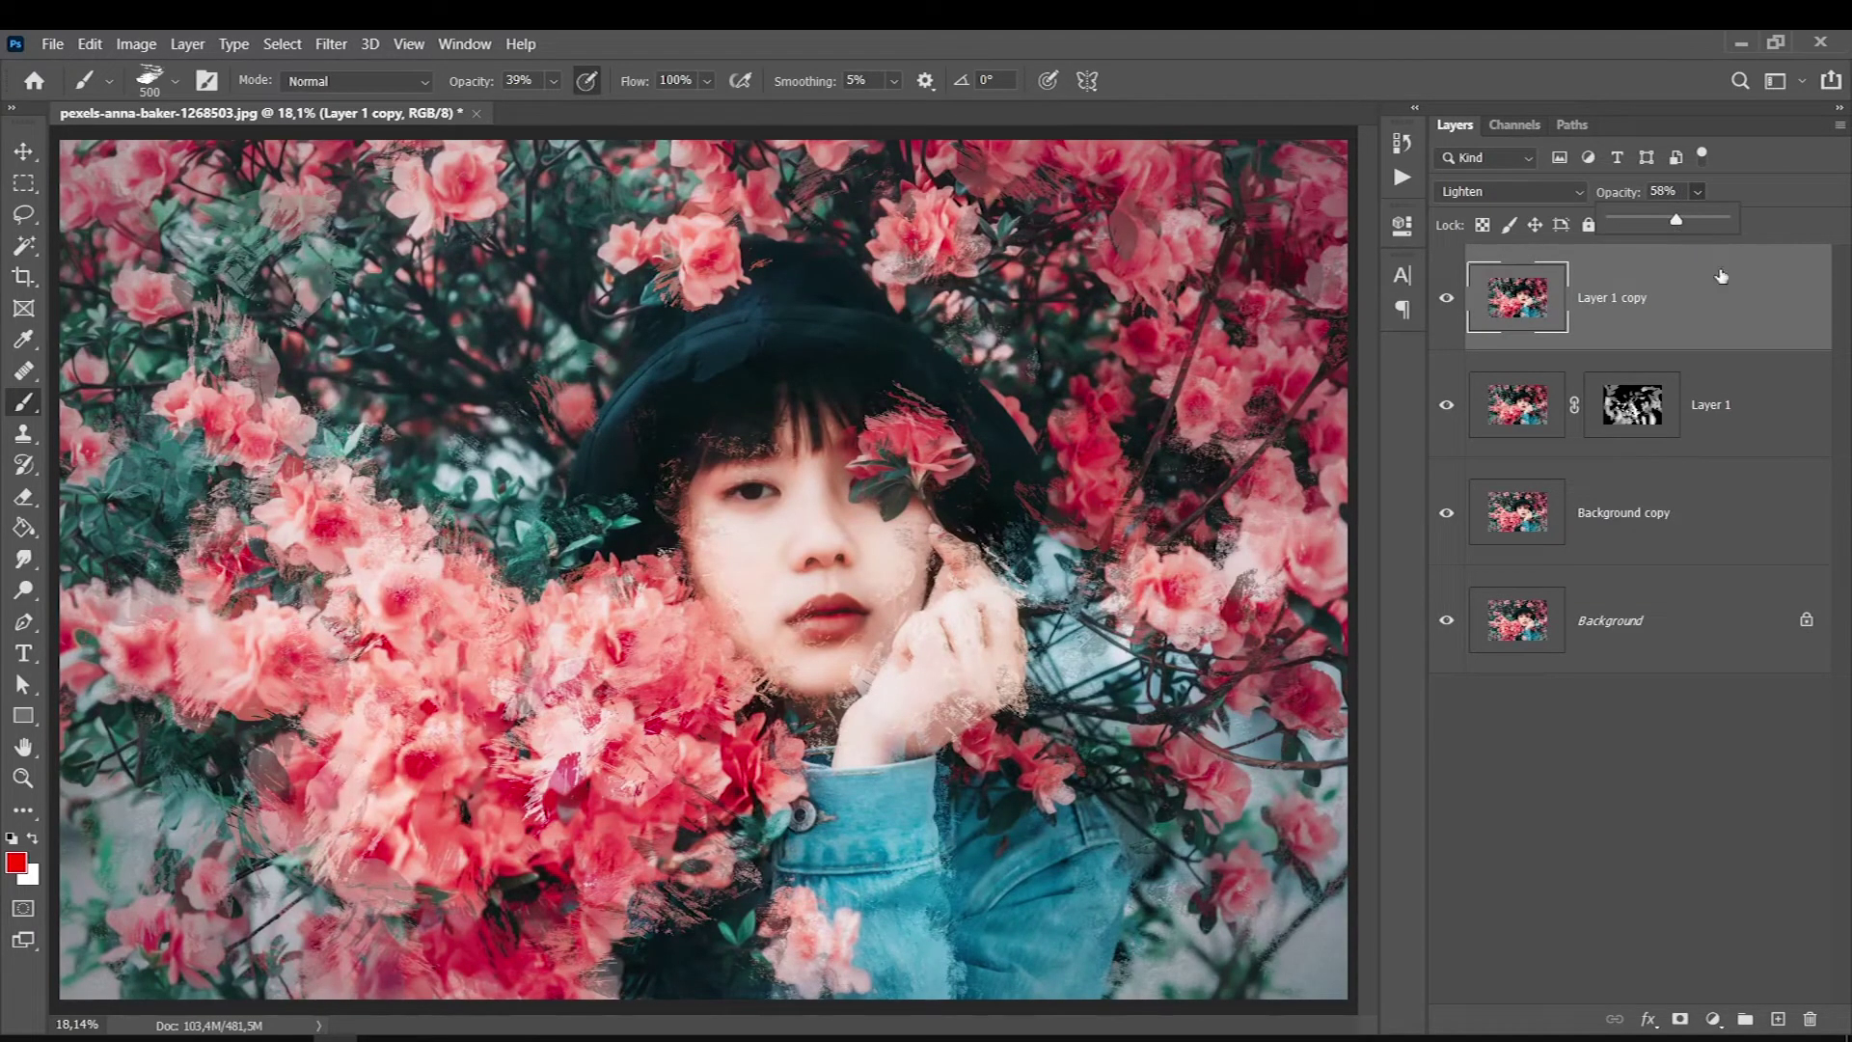
left_click(1751, 337)
double_click(1637, 407)
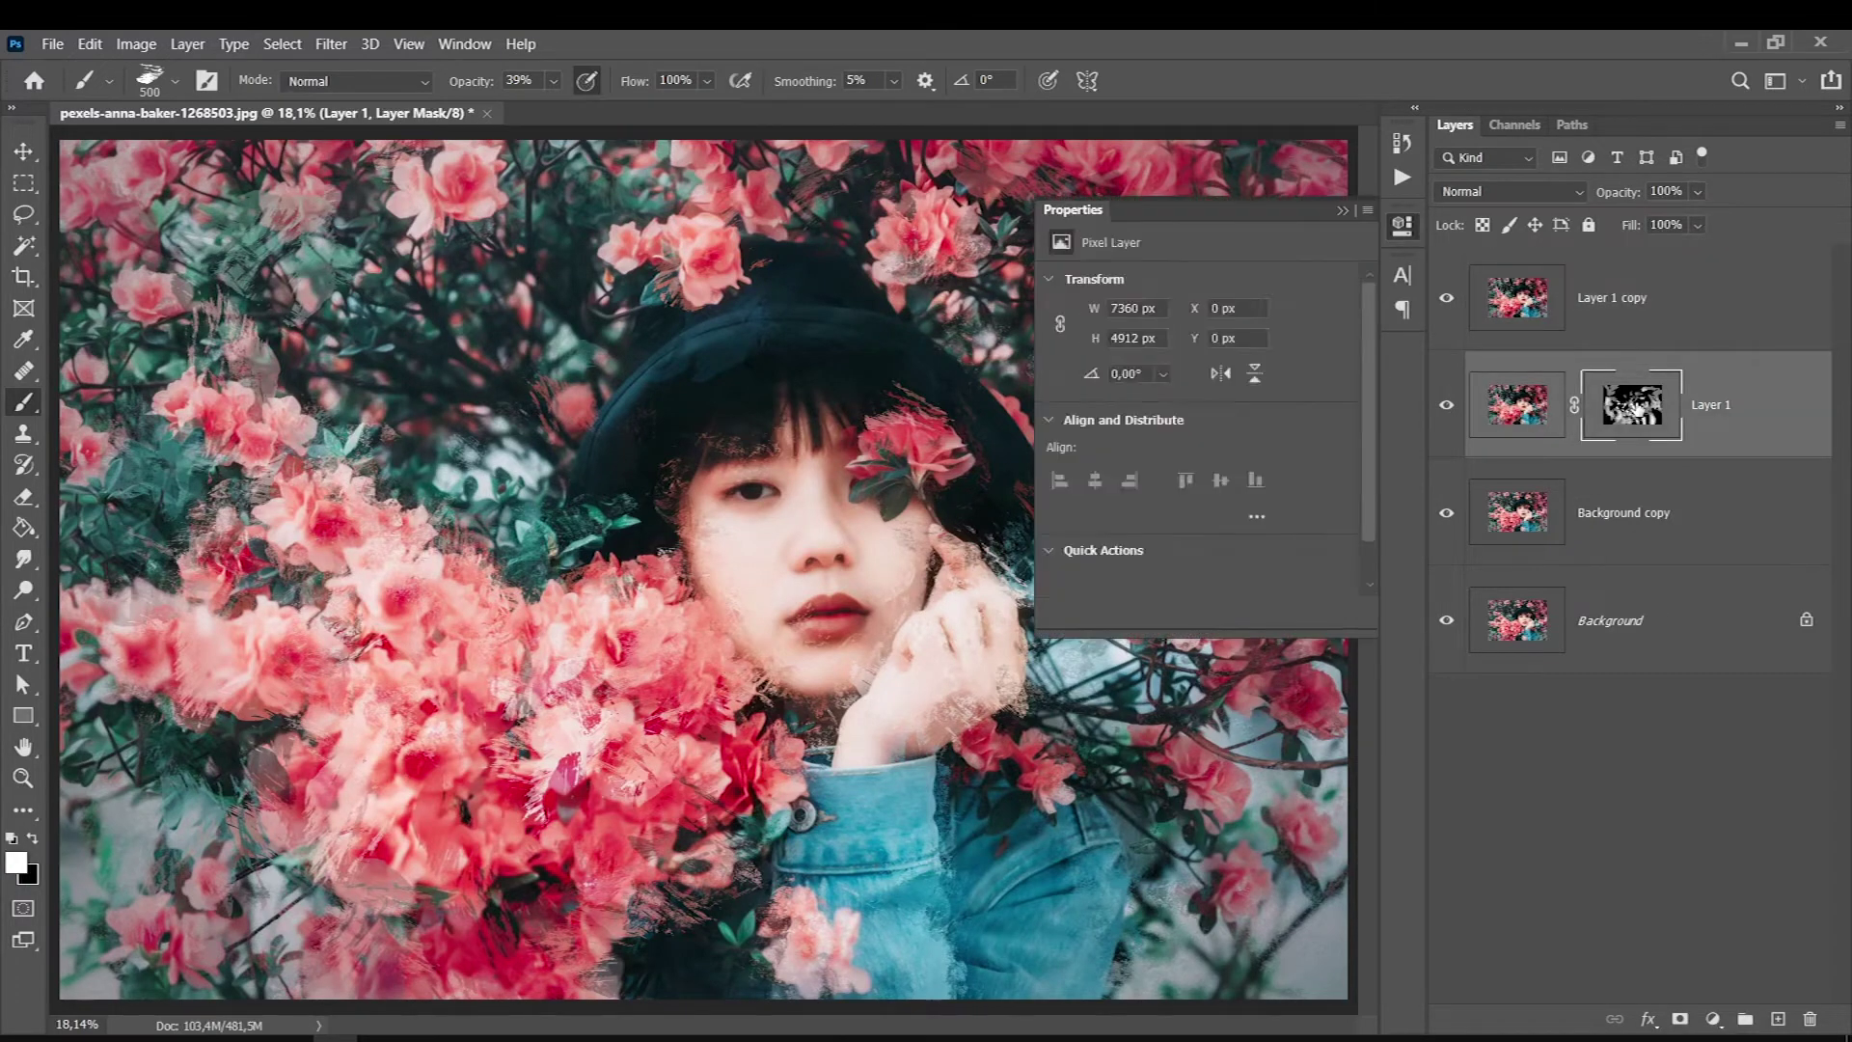
Step: Set Layer 1's mask Density to 80%, then toggle Layer 1 to compare before and after
left_click_drag(1343, 382, 1206, 379)
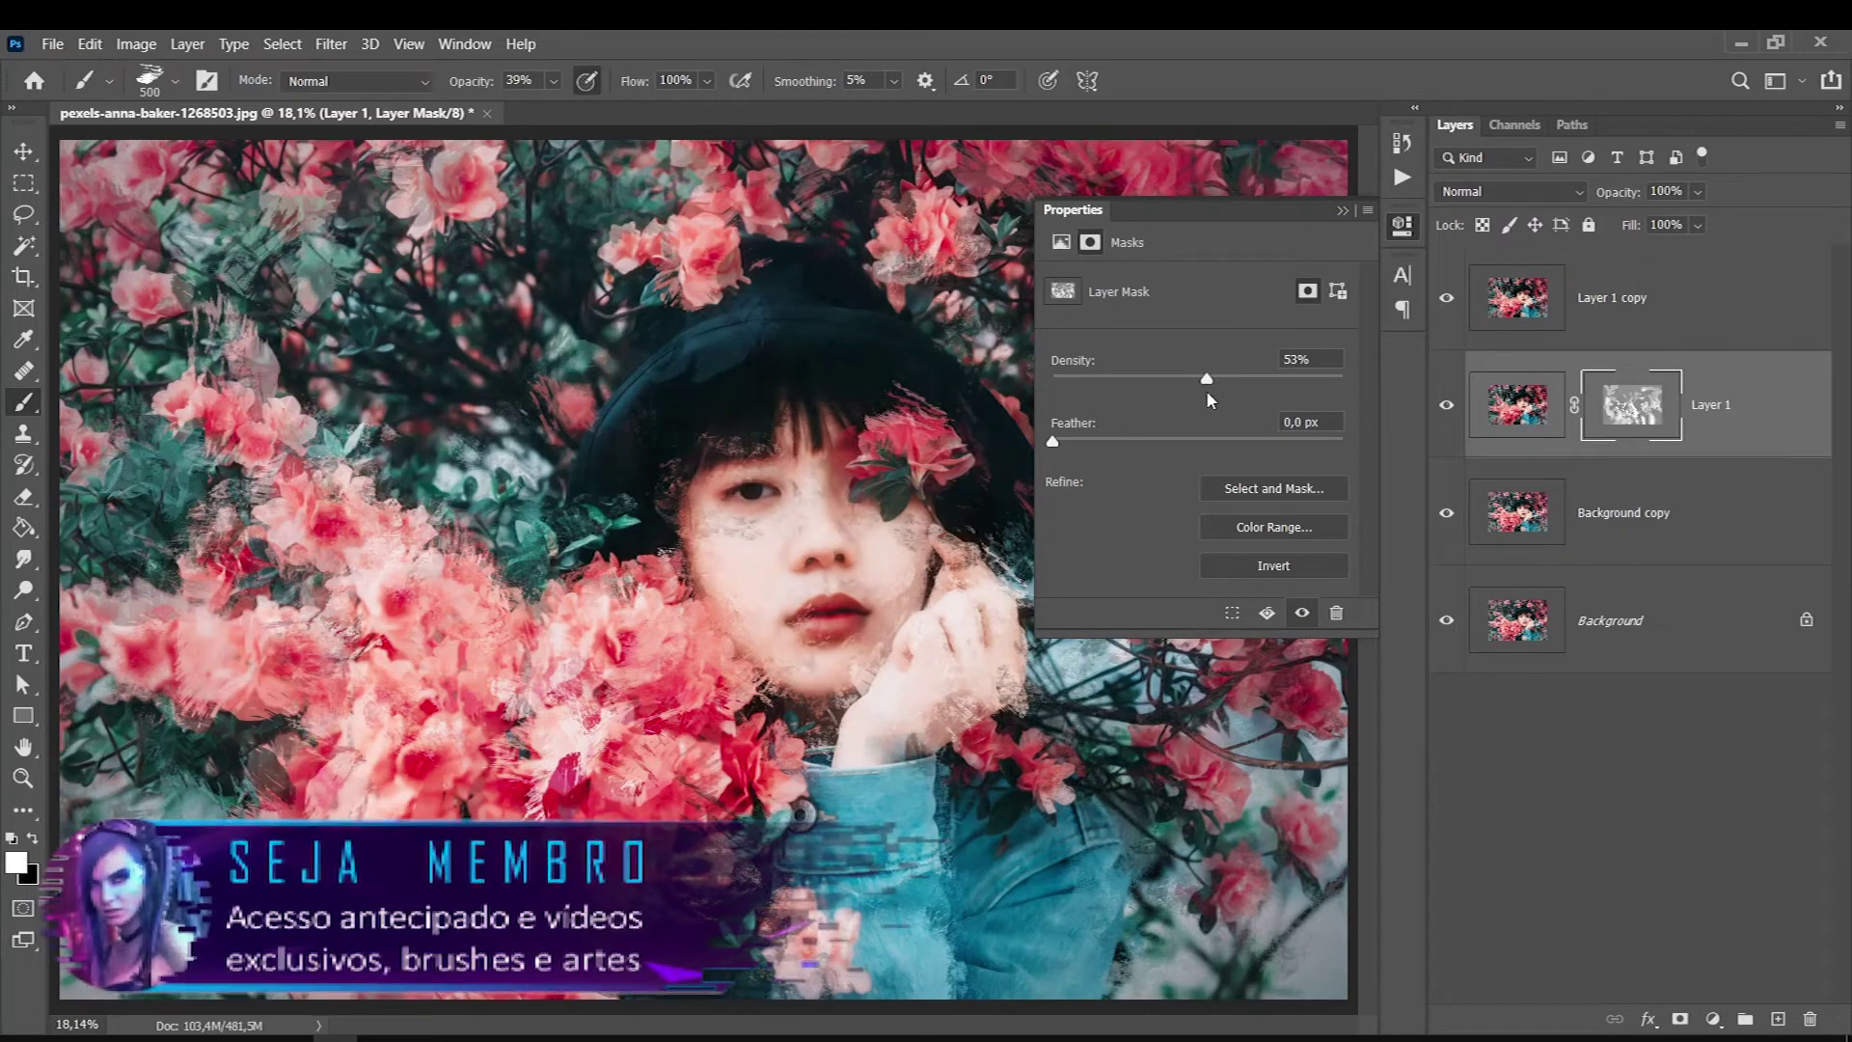
left_click_drag(1208, 381, 1284, 381)
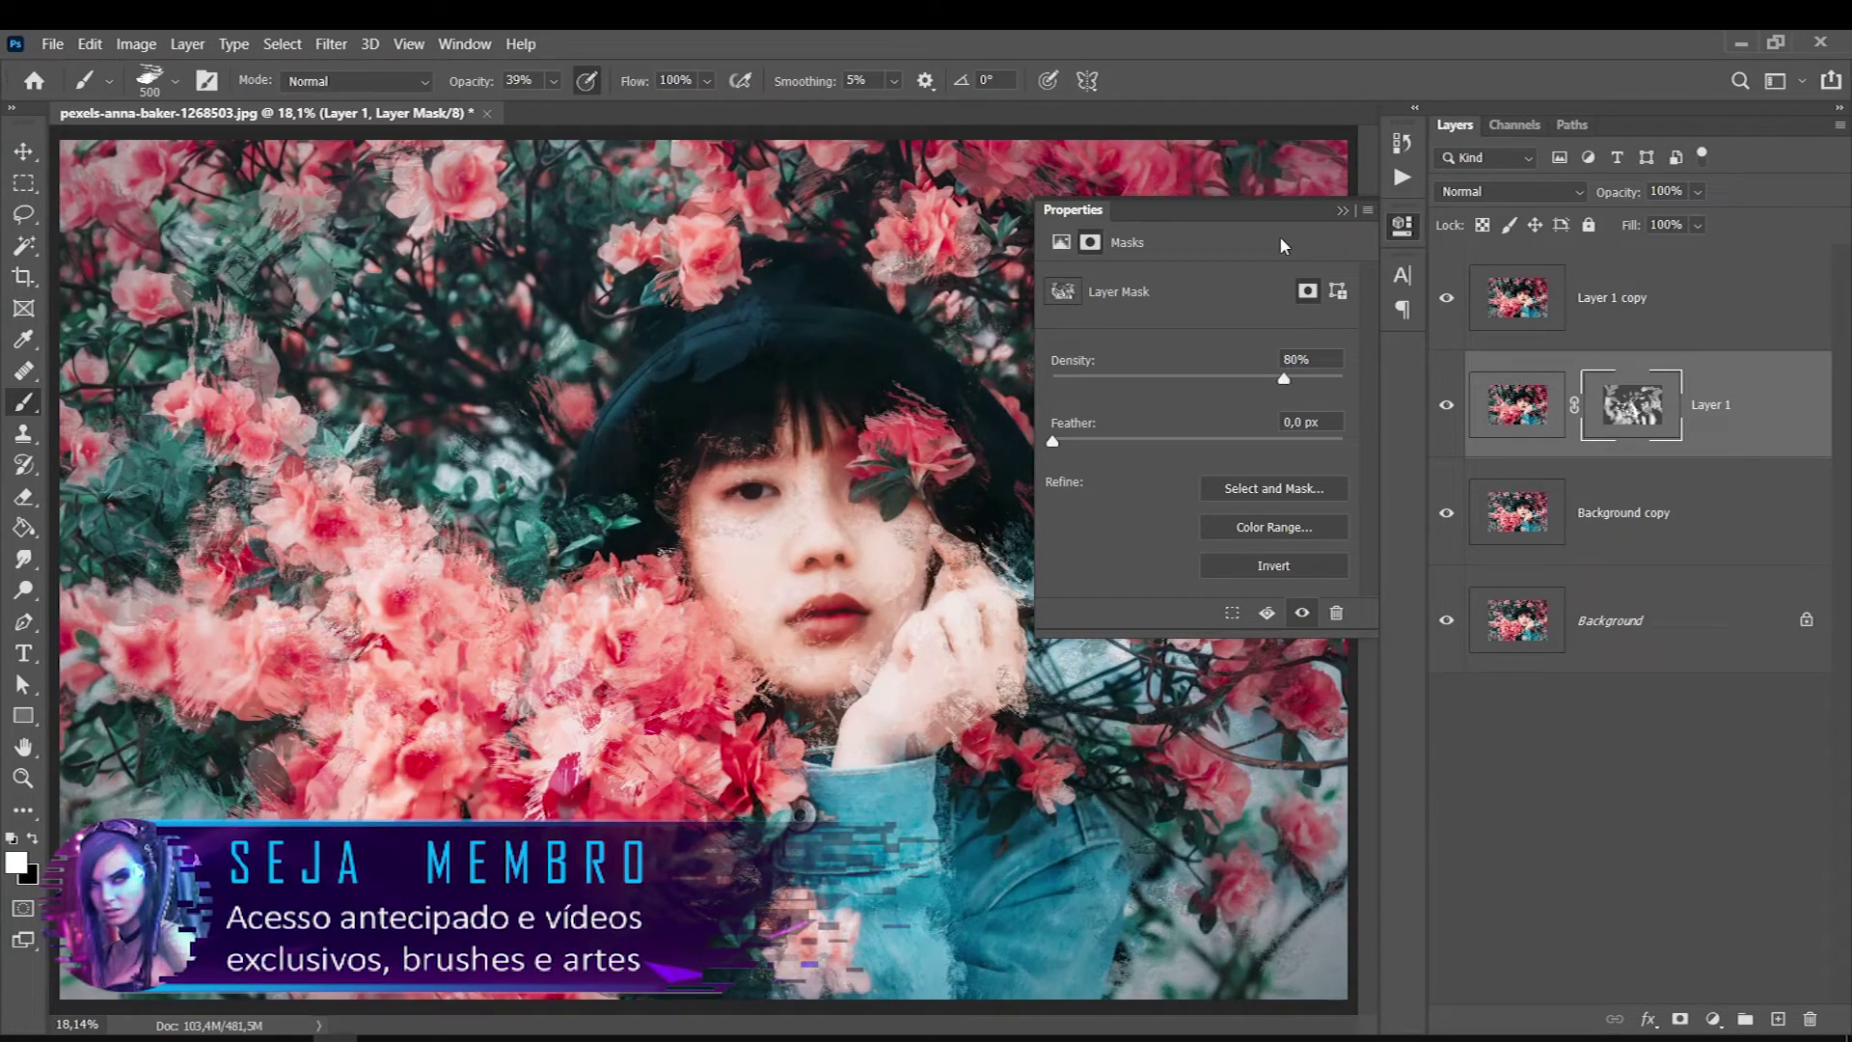
left_click(1342, 210)
left_click(1446, 404)
left_click(1446, 404)
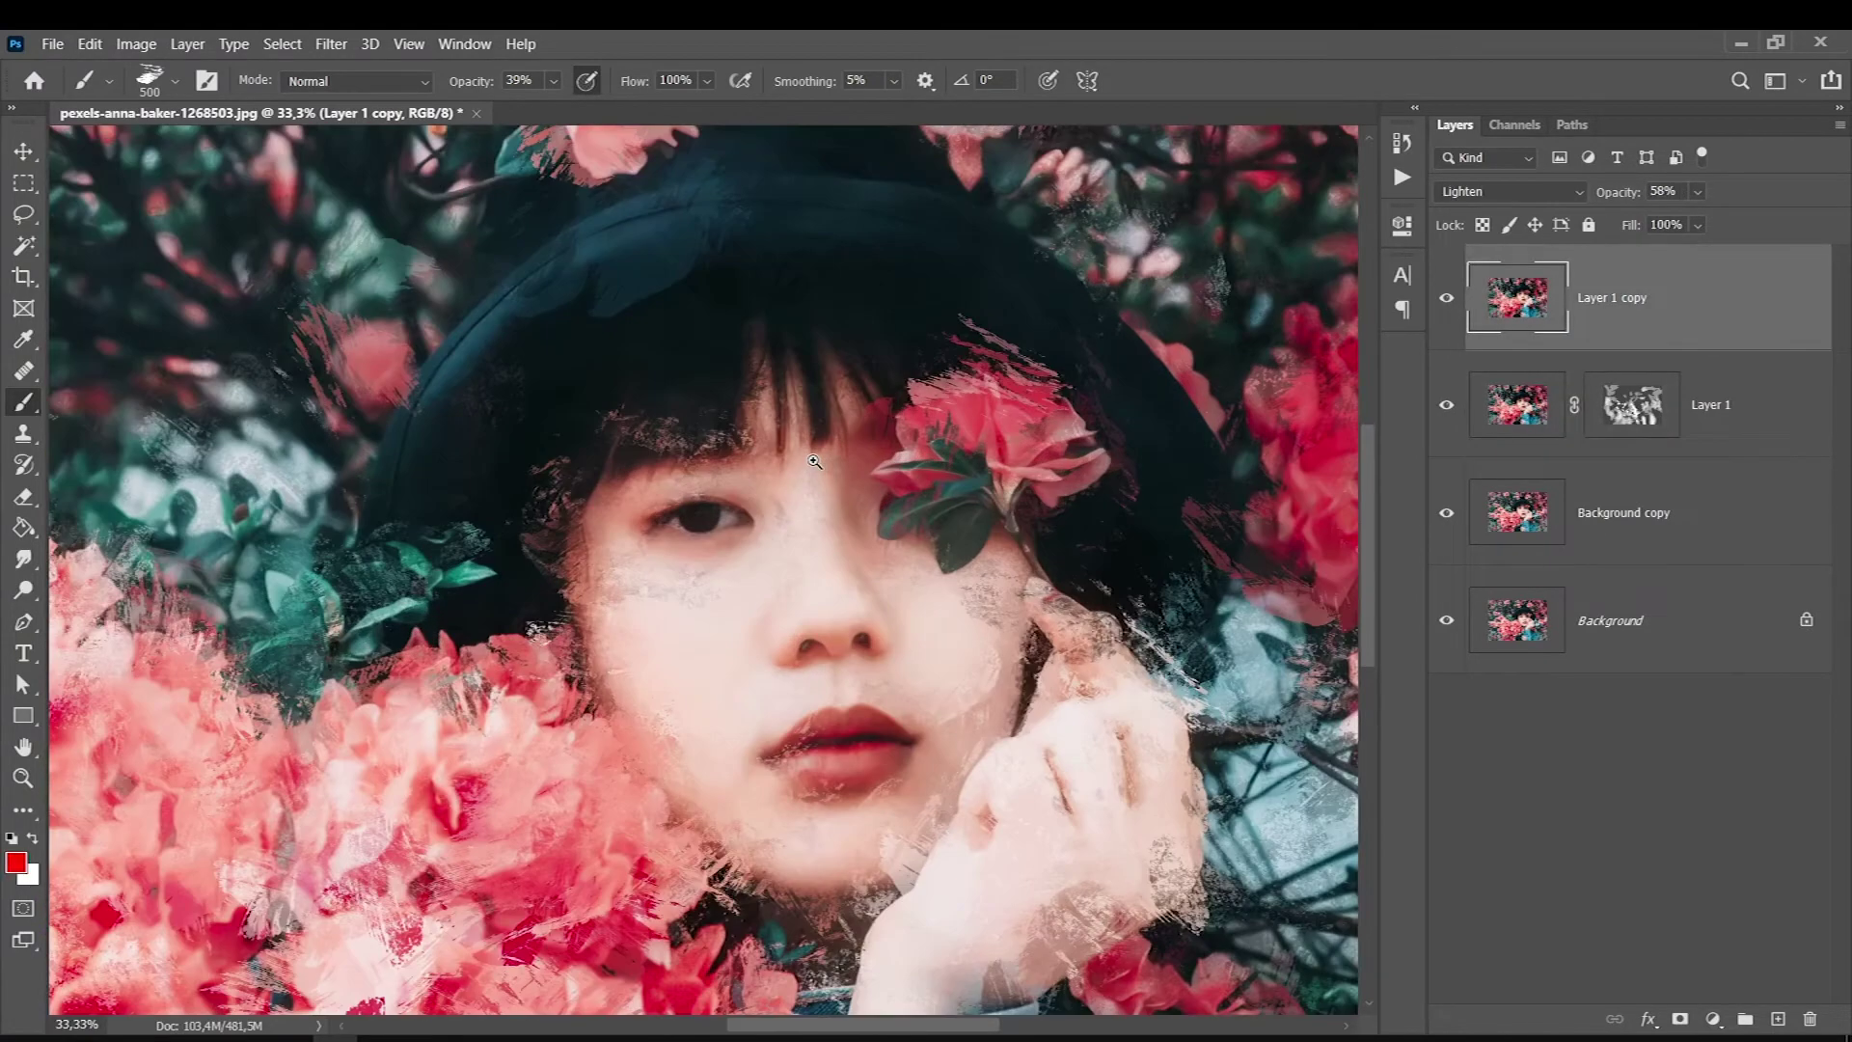
left_click(814, 462)
Step: Select Background copy, hide both Layer 1 layers, and choose the Art History Brush in Dab style
left_click(1618, 528)
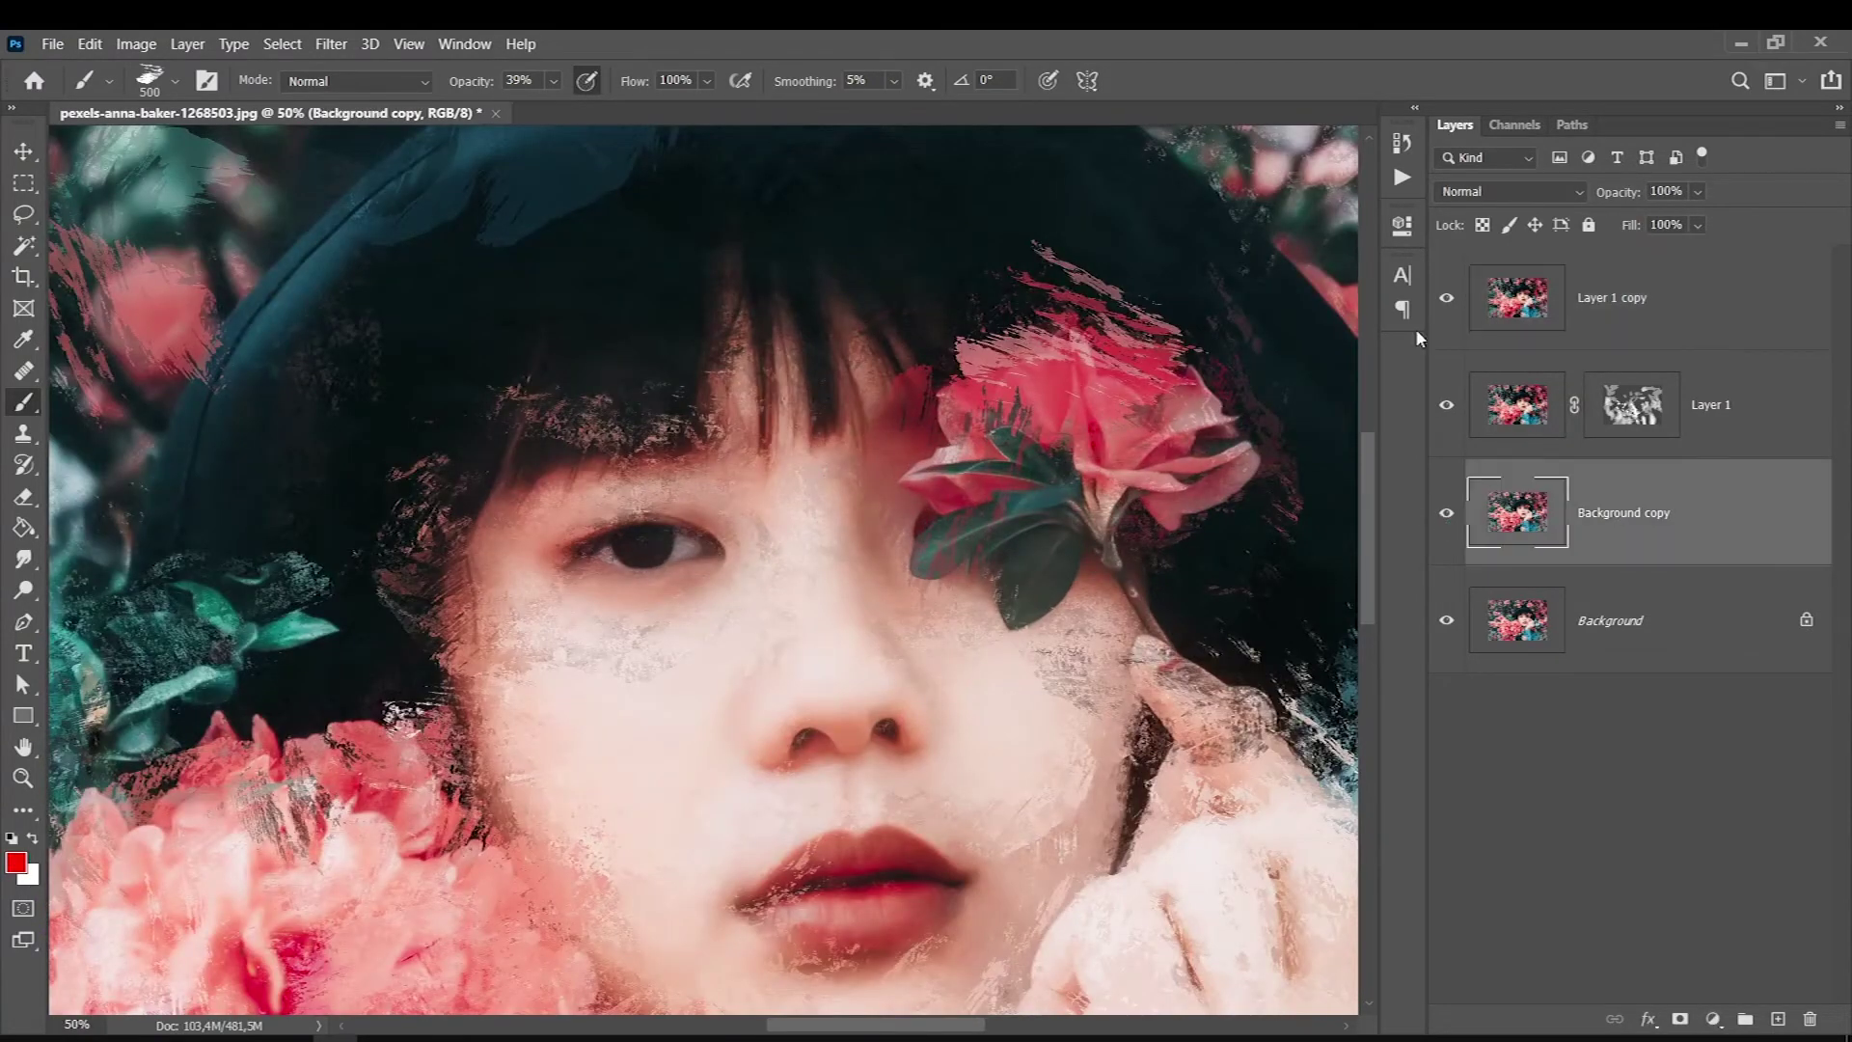
left_click(1446, 404)
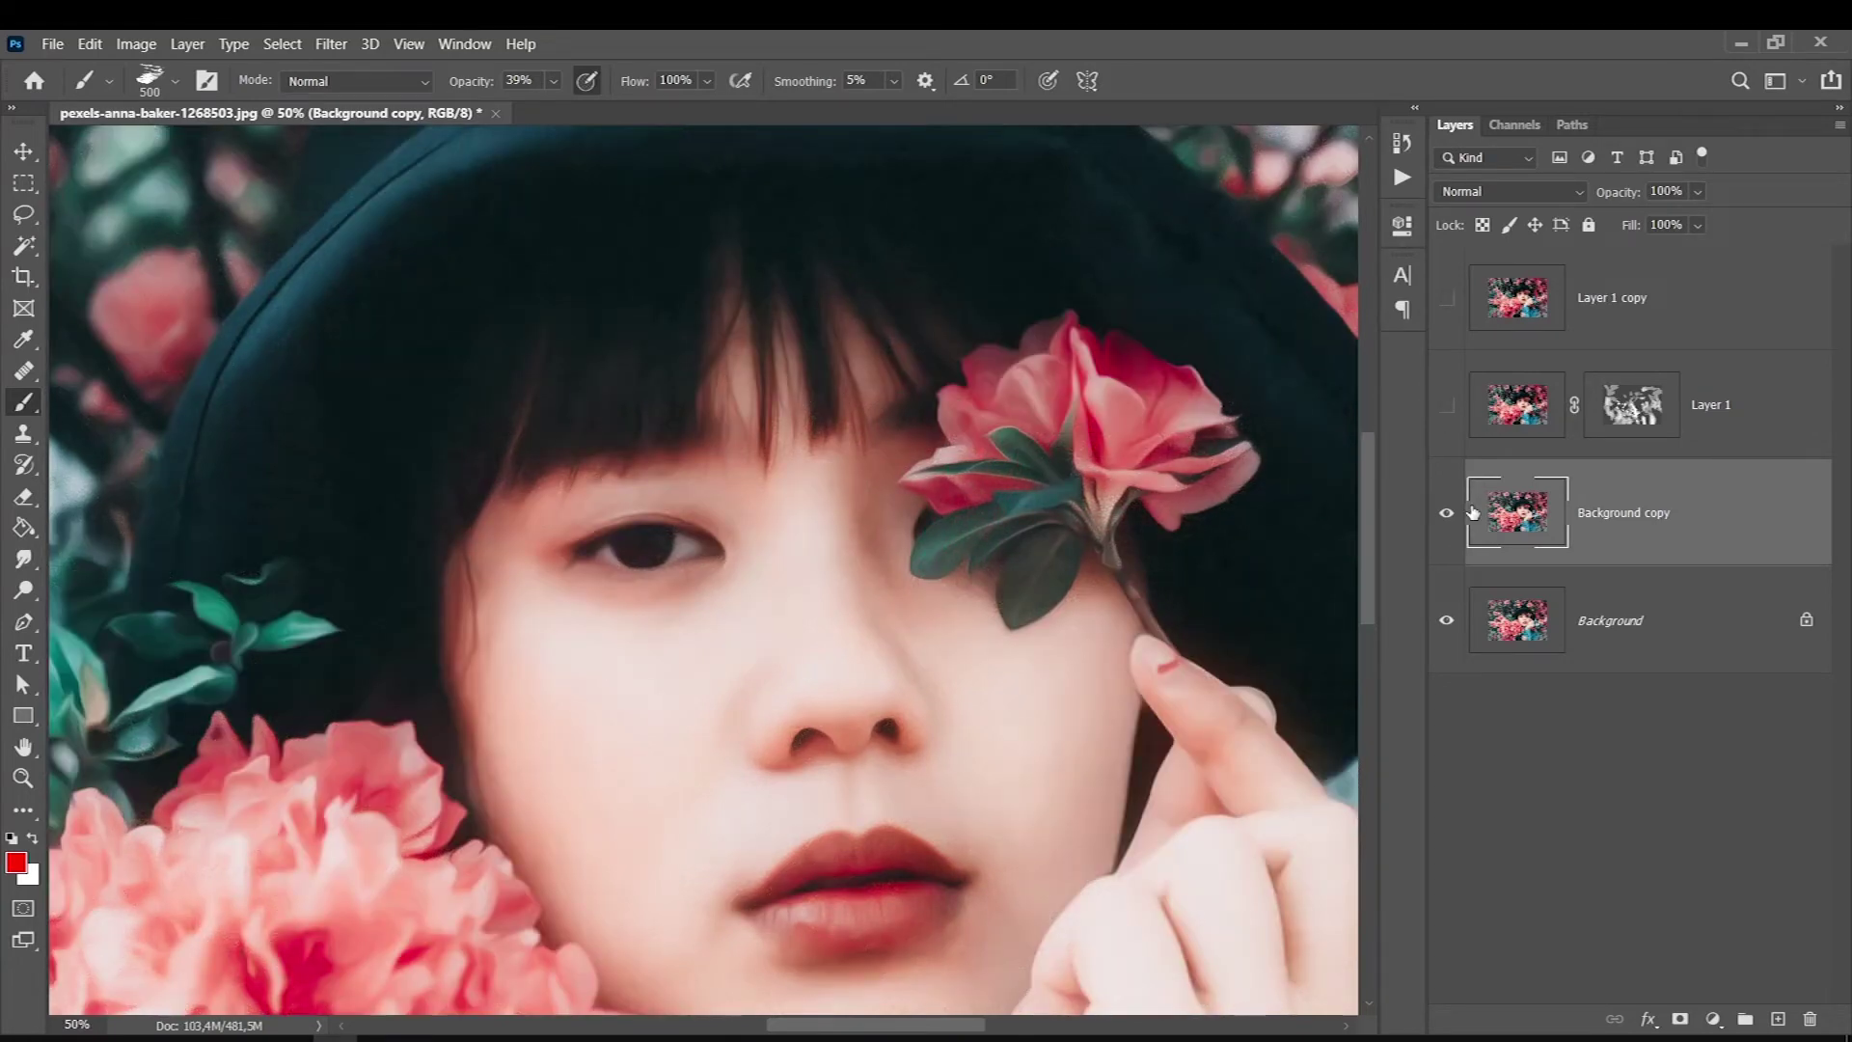
left_click(1444, 516)
left_click(25, 465)
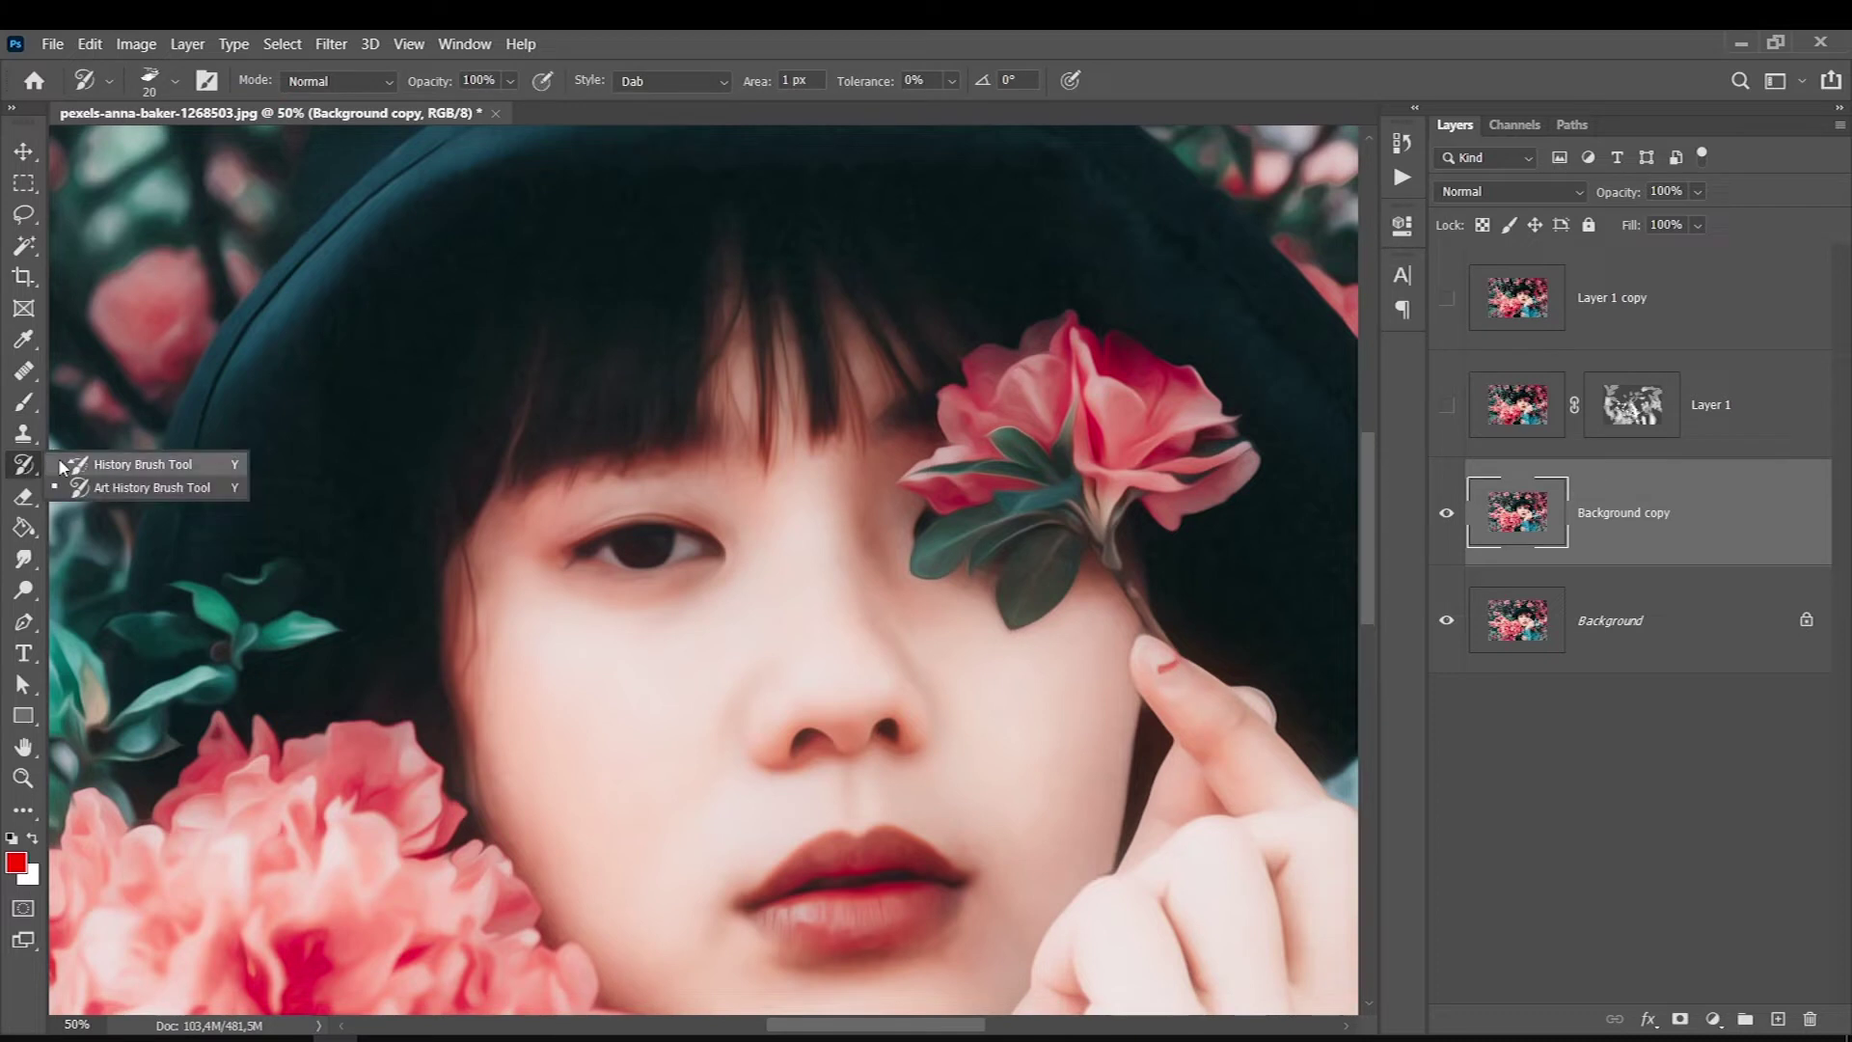
left_click(106, 487)
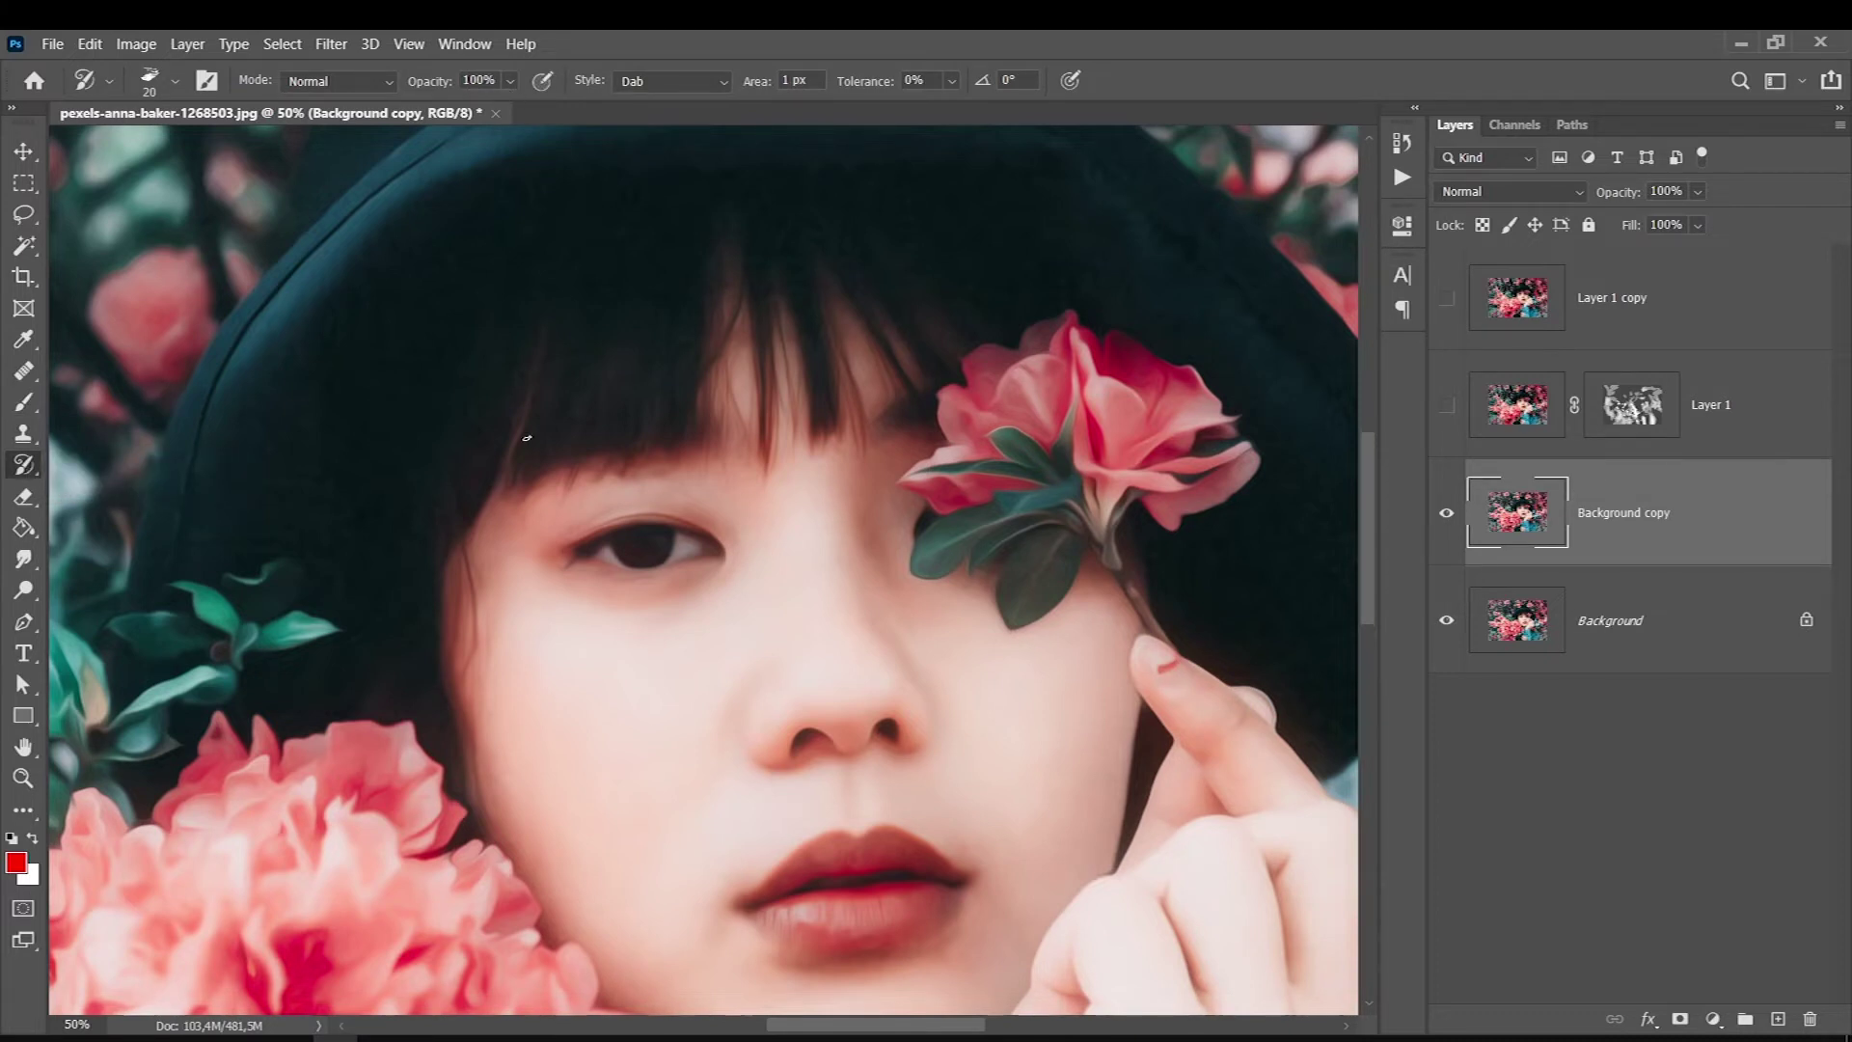
right_click(25, 465)
left_click(85, 492)
Step: Roughen the cheek, flower, jaw and chin edges with painterly art-history dabs
key("bracketright")
left_click_drag(455, 718, 527, 909)
key("bracketright")
key("bracketright")
key("bracketright")
type("2")
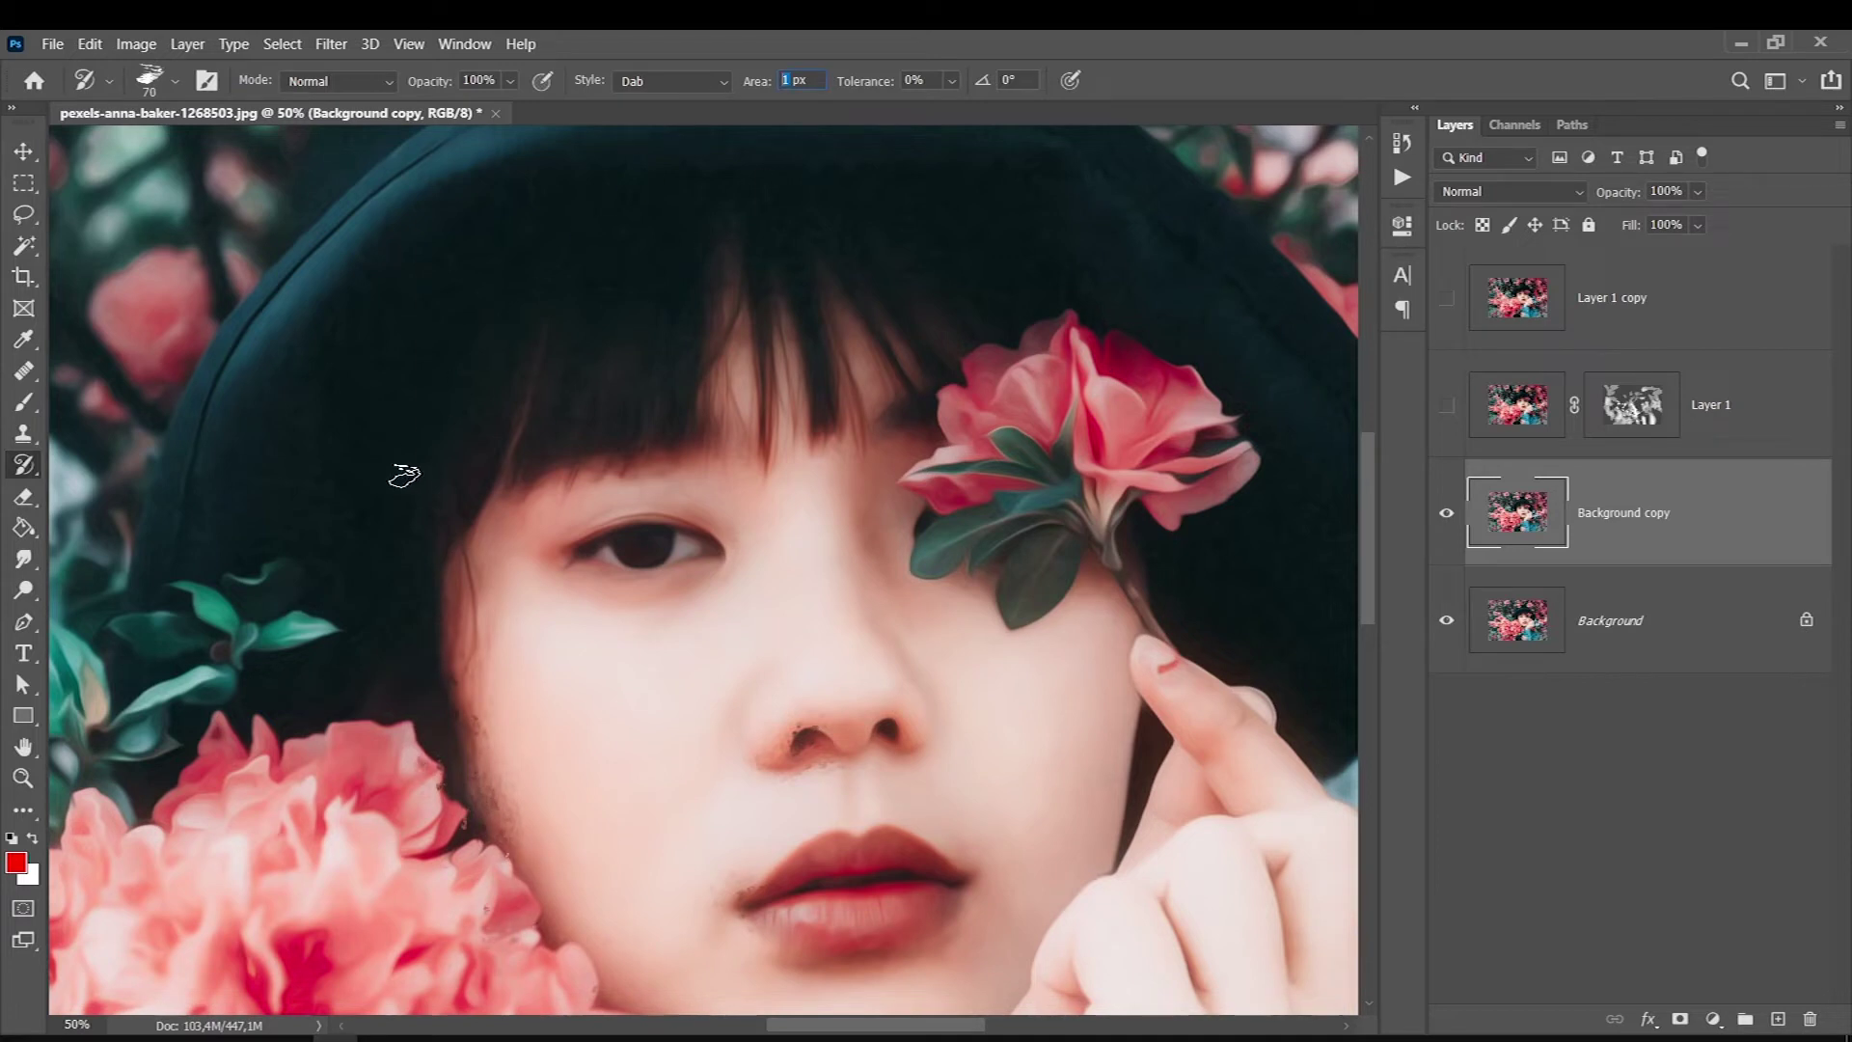
left_click_drag(1129, 785, 1134, 739)
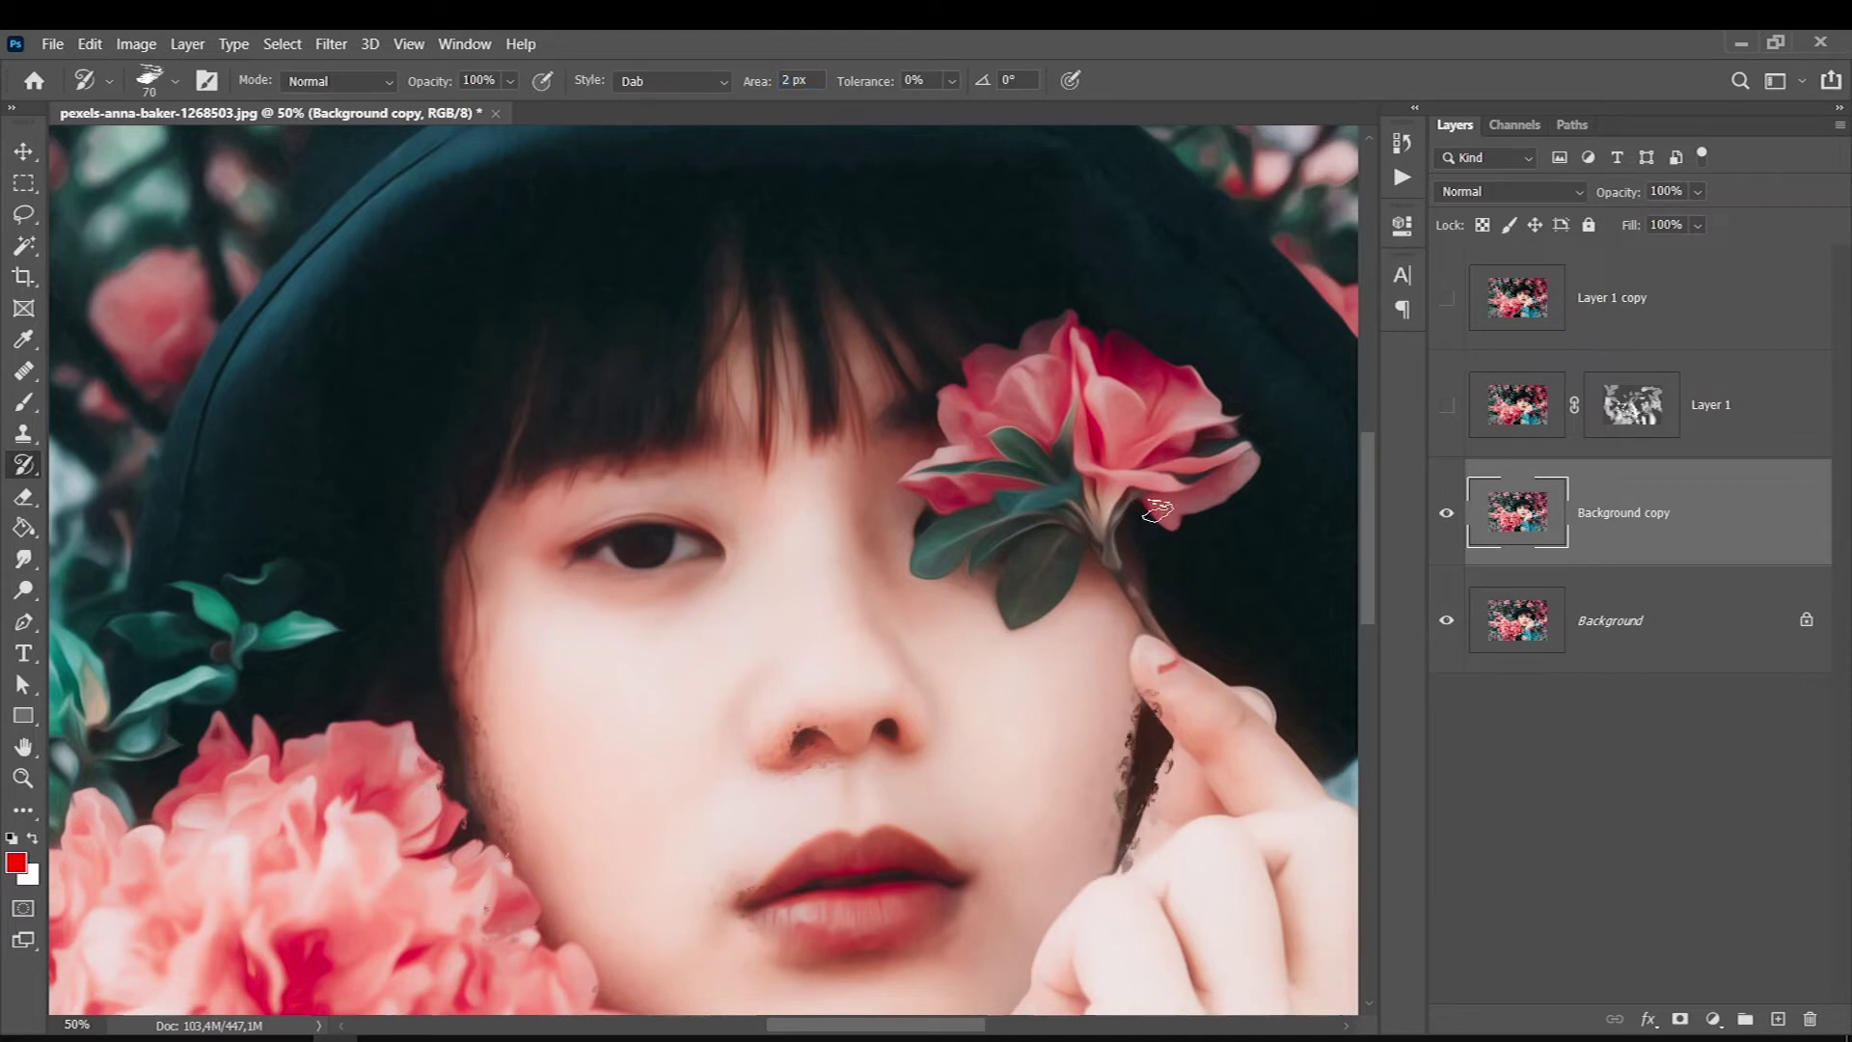
key("ctrl+z")
key("ctrl+minus")
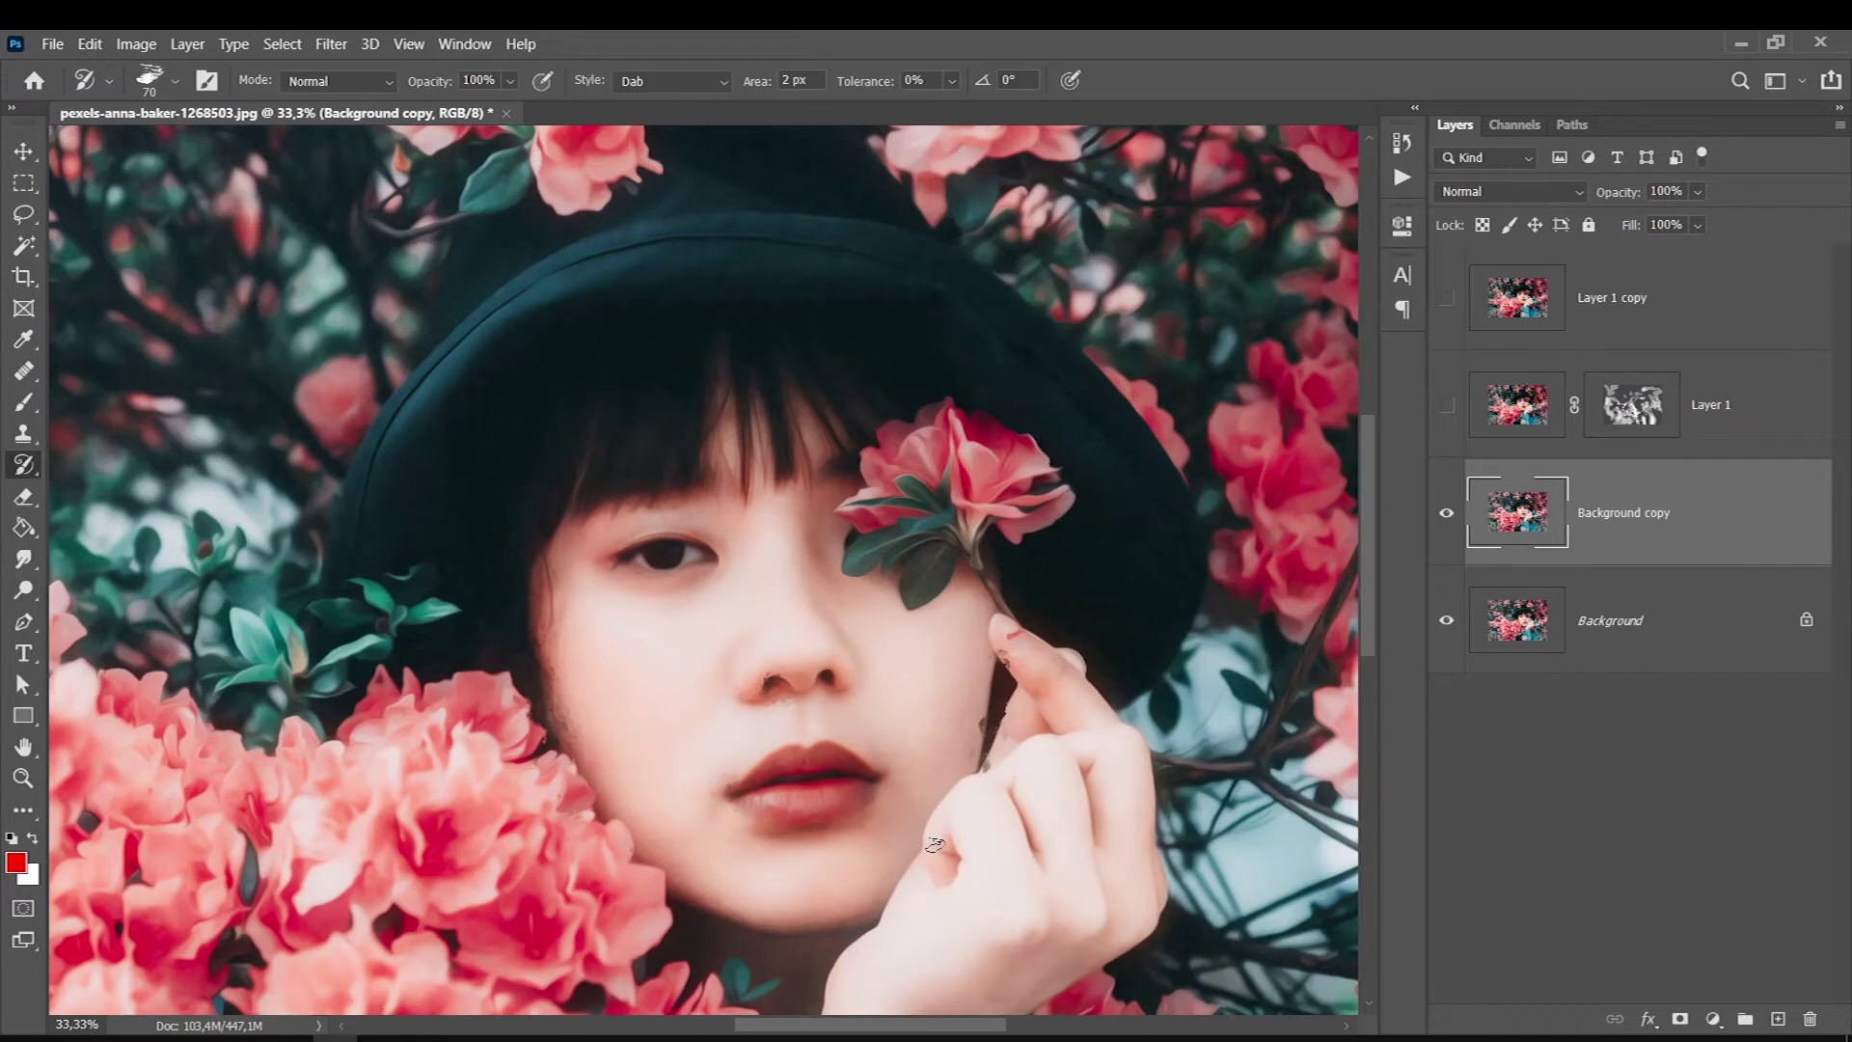
key("bracketright")
key("bracketright")
left_click_drag(573, 696, 567, 777)
key("bracketleft")
key("bracketleft")
key("bracketleft")
left_click_drag(511, 680, 361, 670)
left_click_drag(666, 835, 772, 922)
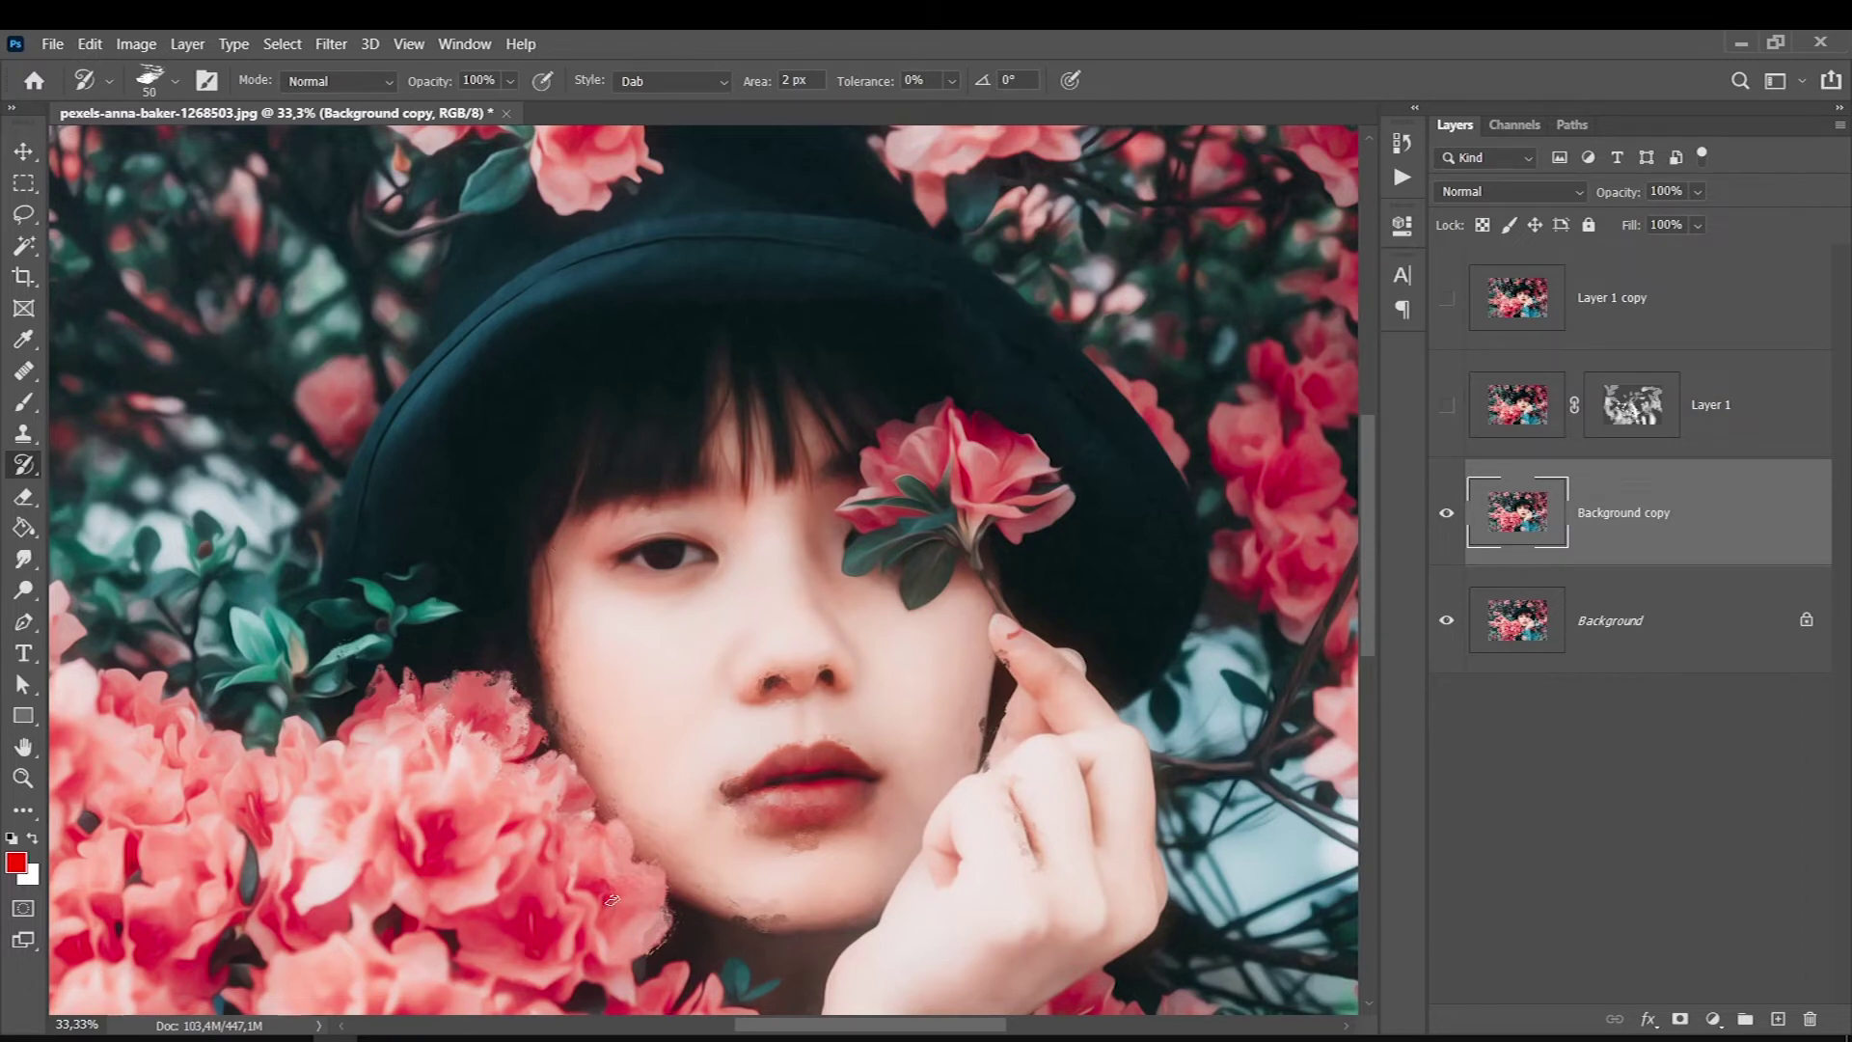
Step: Show both Layer 1 layers again, toggling Layer 1 copy to compare the result
left_click_drag(1438, 417, 1446, 297)
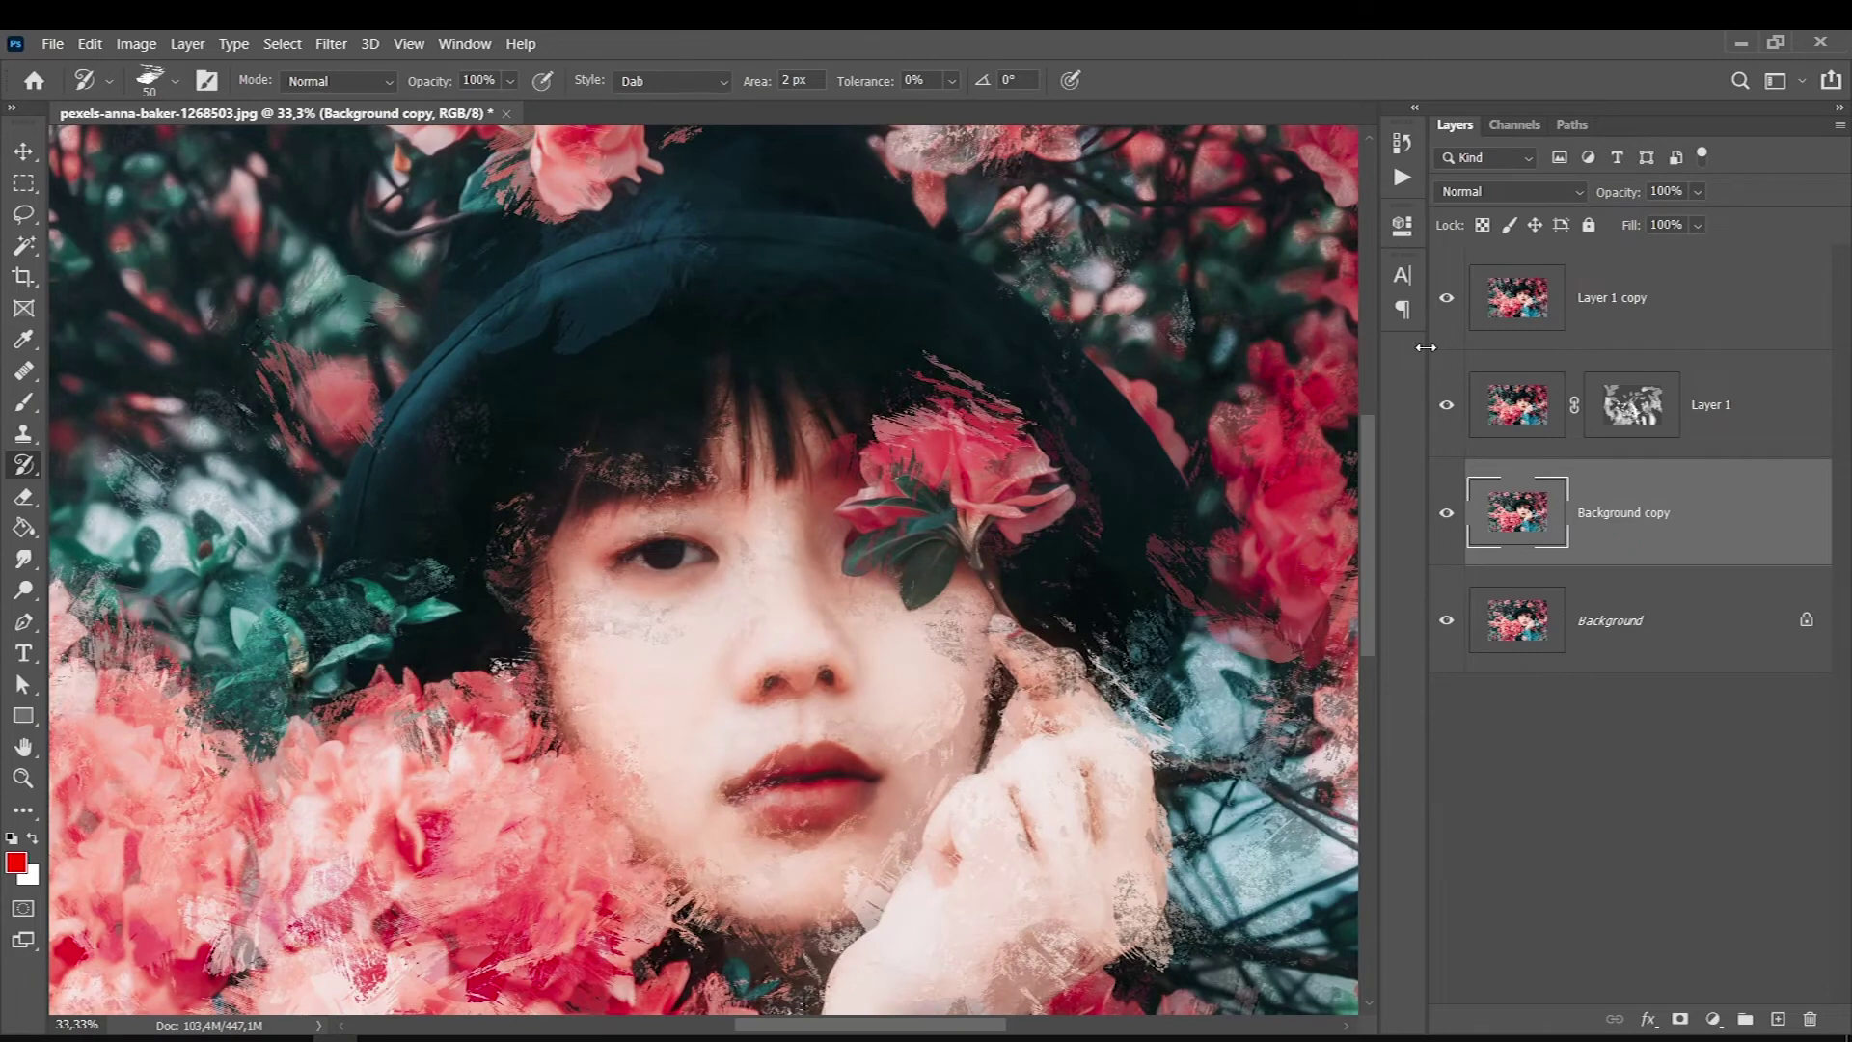
left_click(1446, 297)
key("bracketright")
key("bracketright")
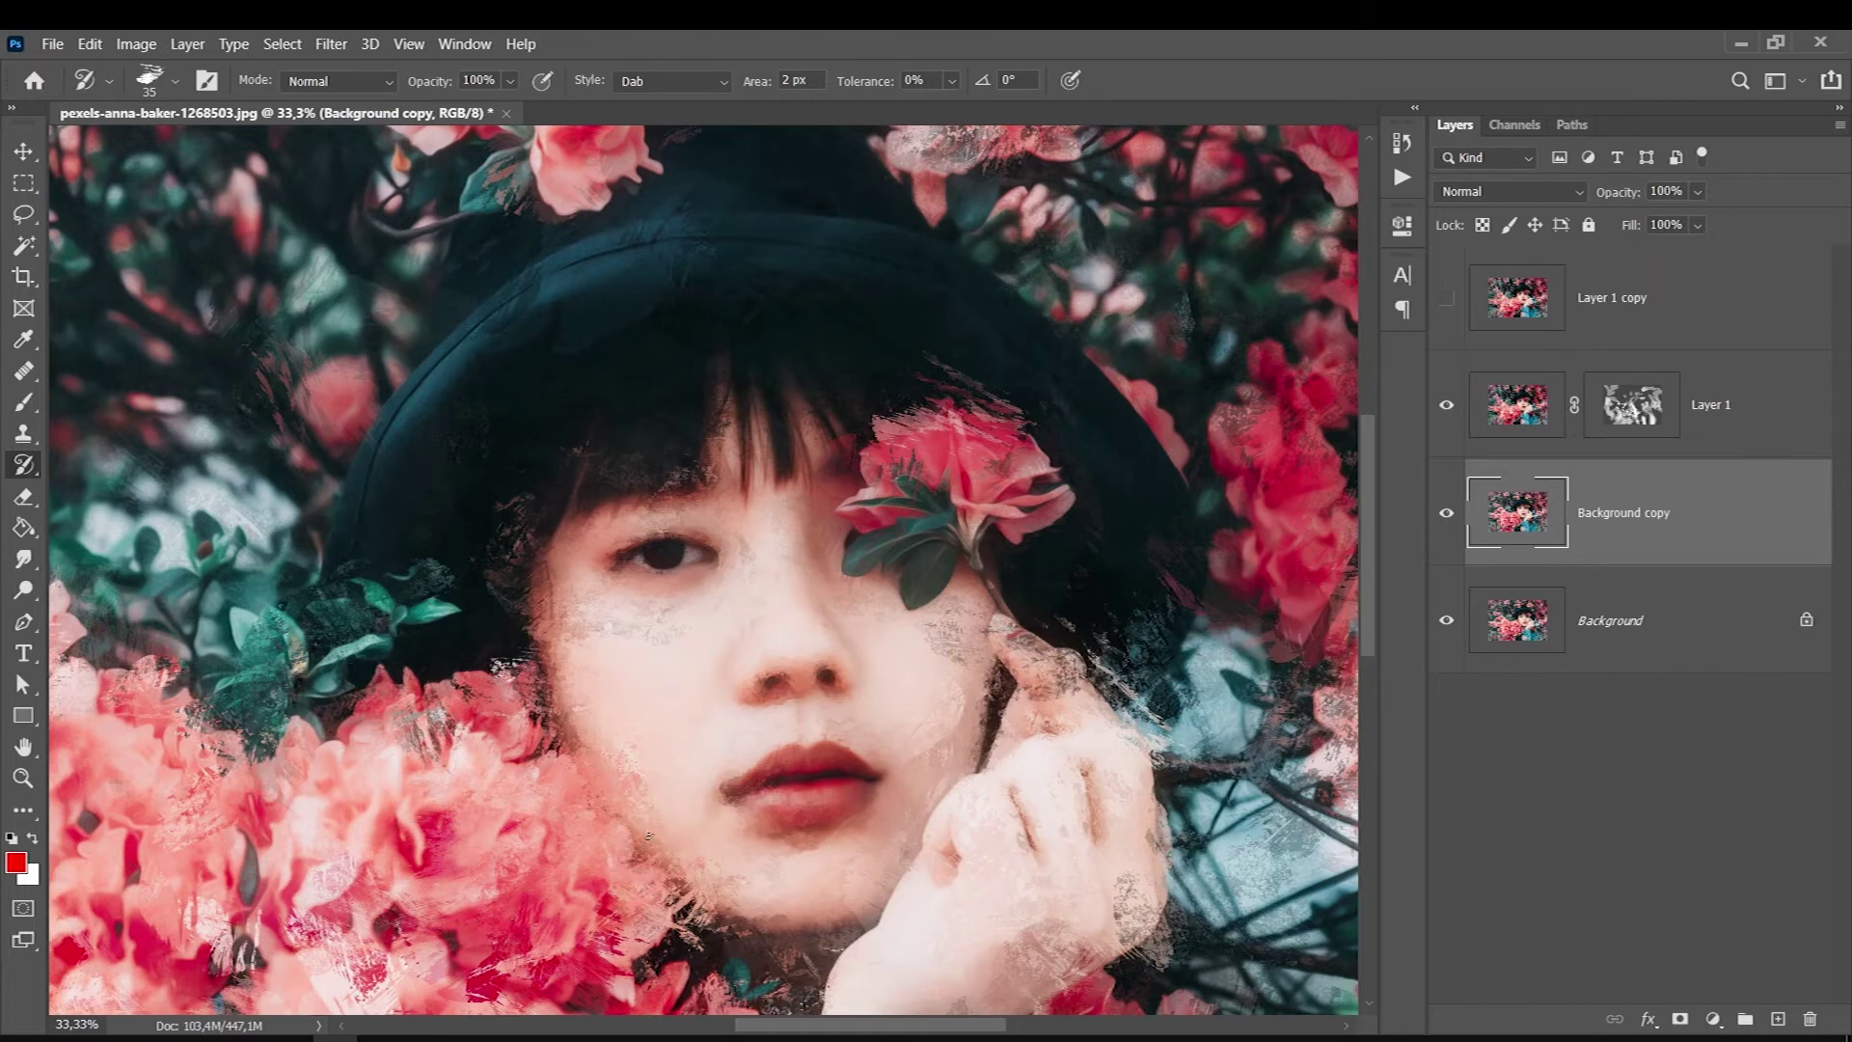
left_click(1446, 297)
Step: Lower Layer 1's opacity to about 34% to soften its strokes
left_click(1640, 299)
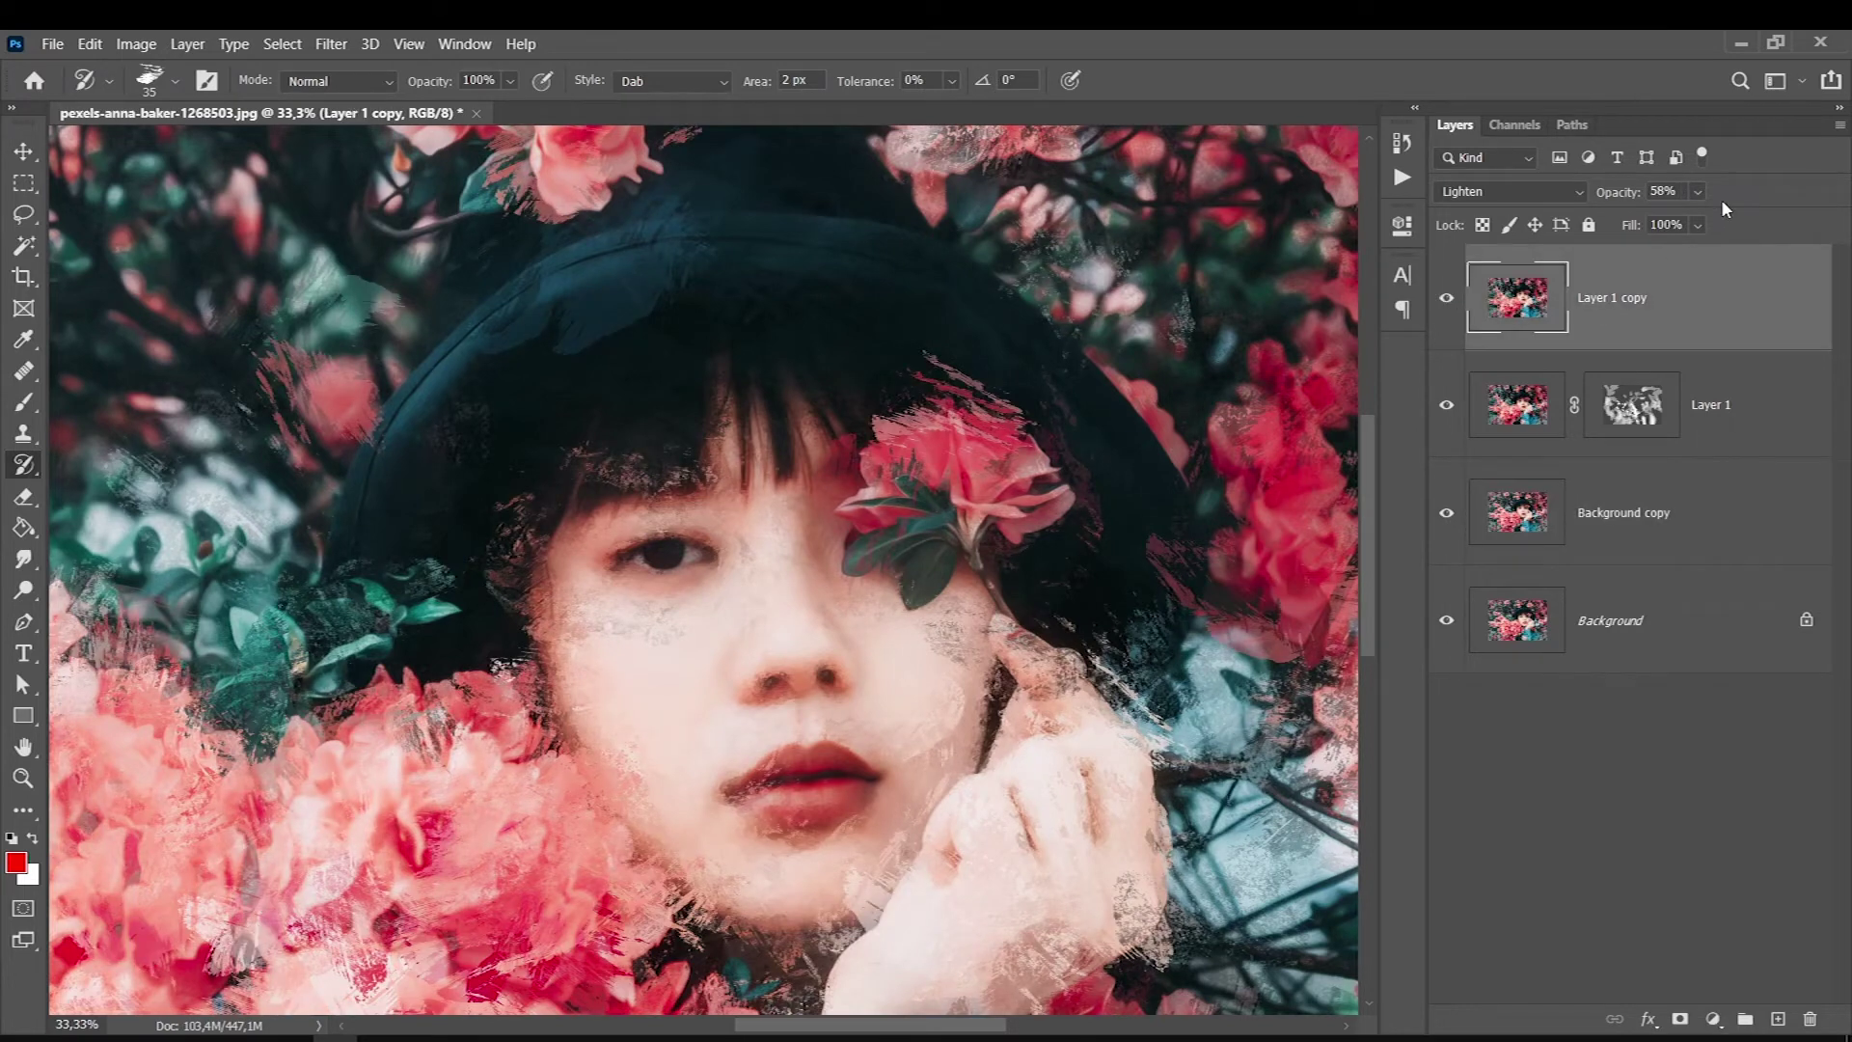
key("alt+bracketleft")
left_click_drag(1690, 225, 1651, 225)
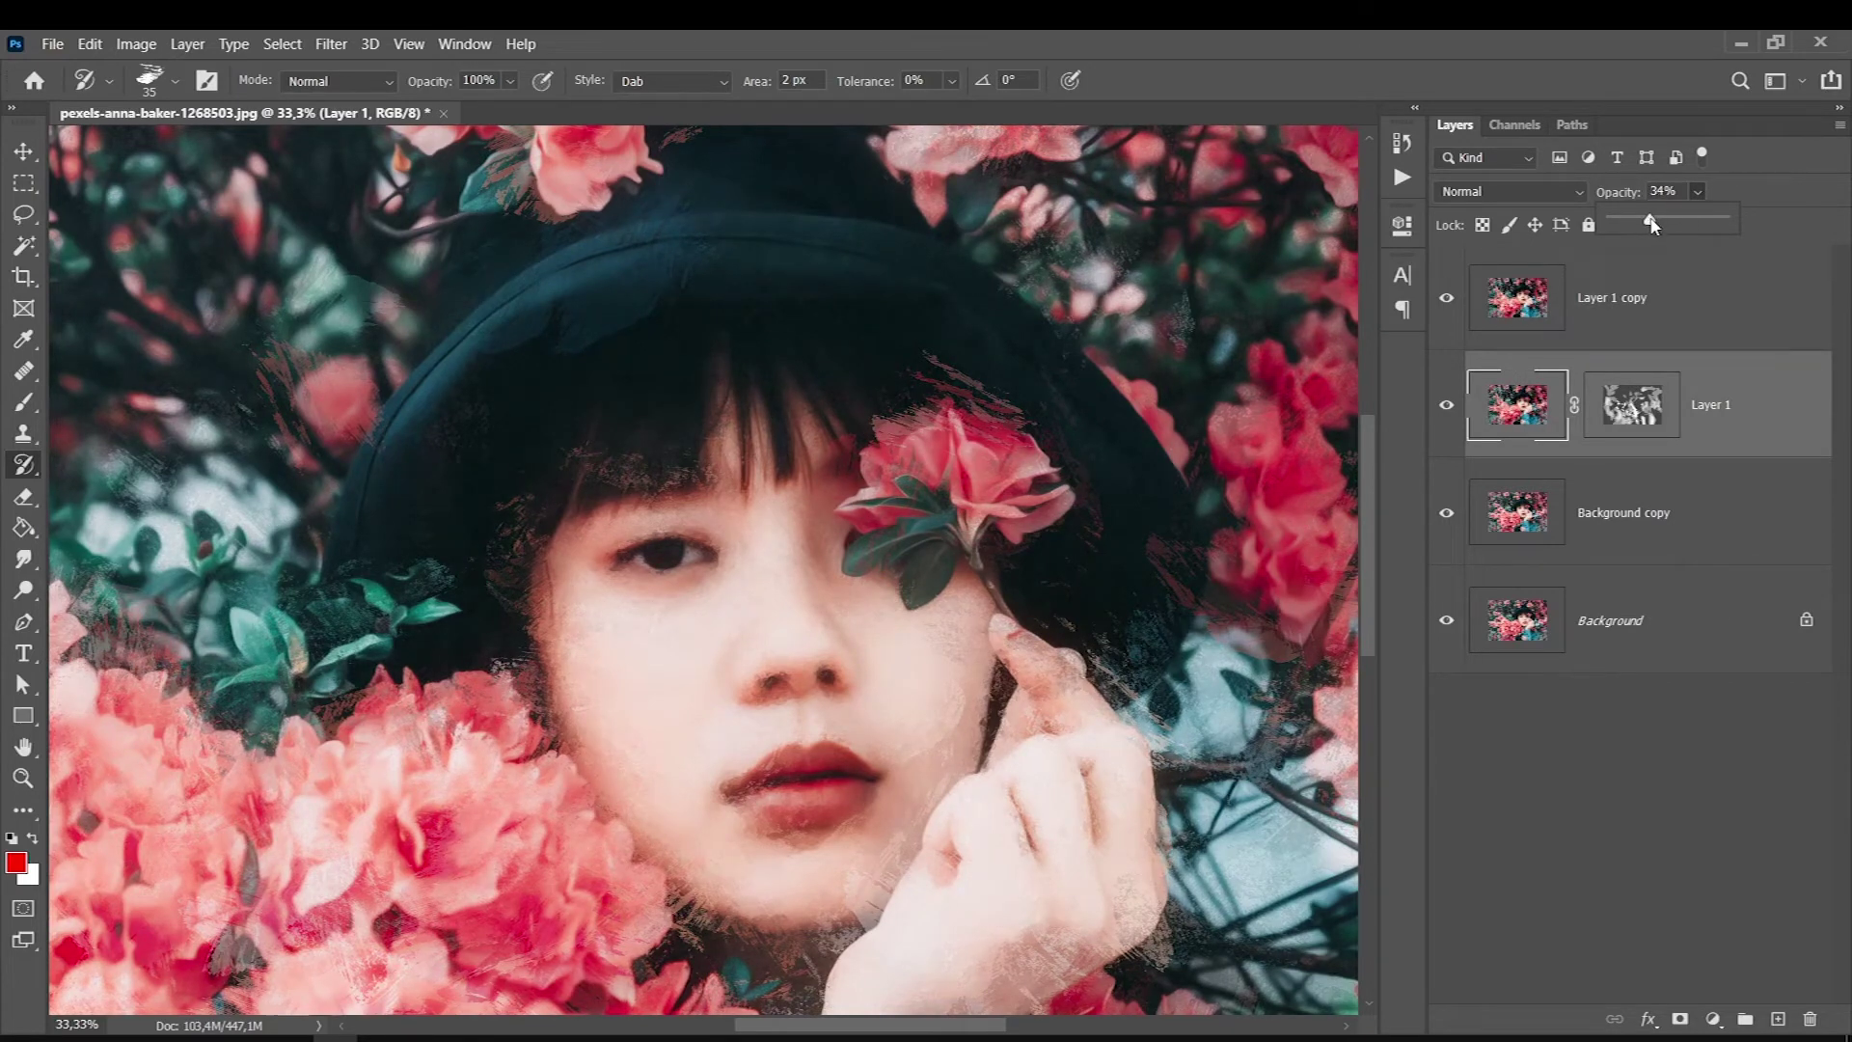
left_click(1512, 500)
key("ctrl+0")
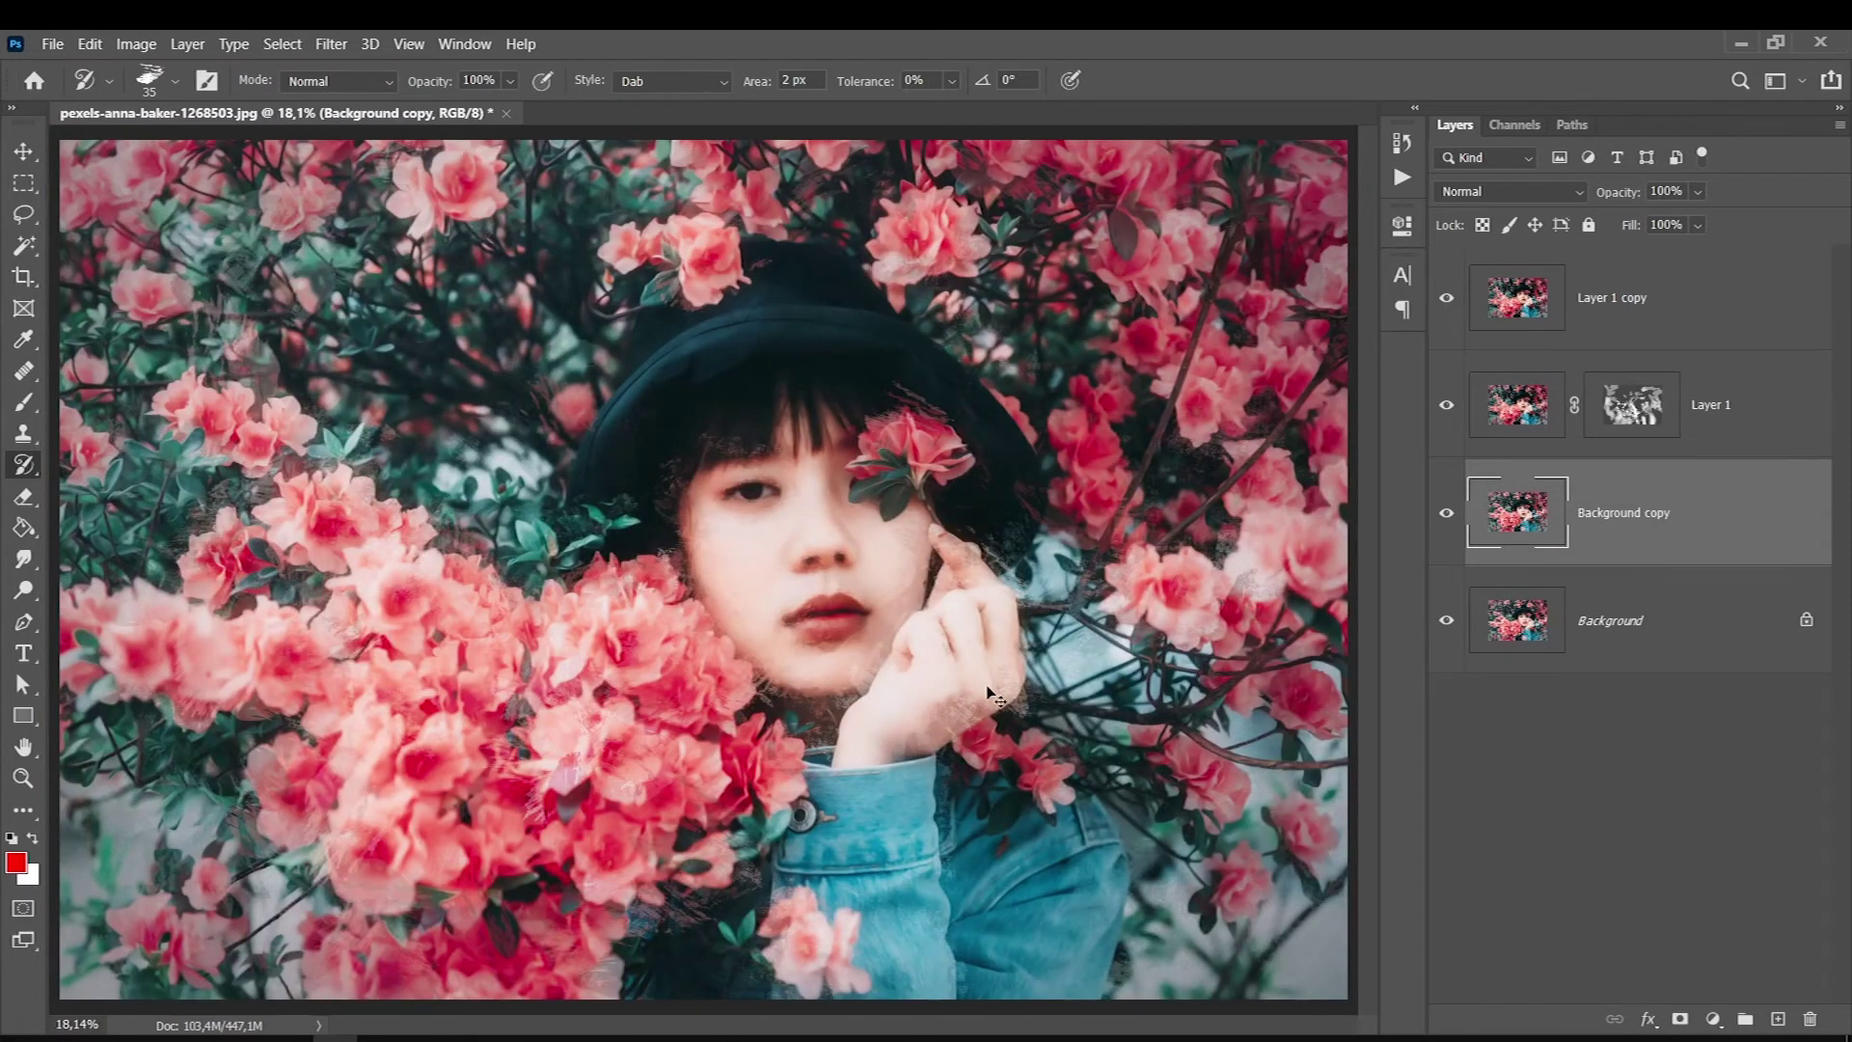
Step: Paint brushy smears over the lower pink flower and along the denim jacket edge
scroll(993, 694, "up", 3)
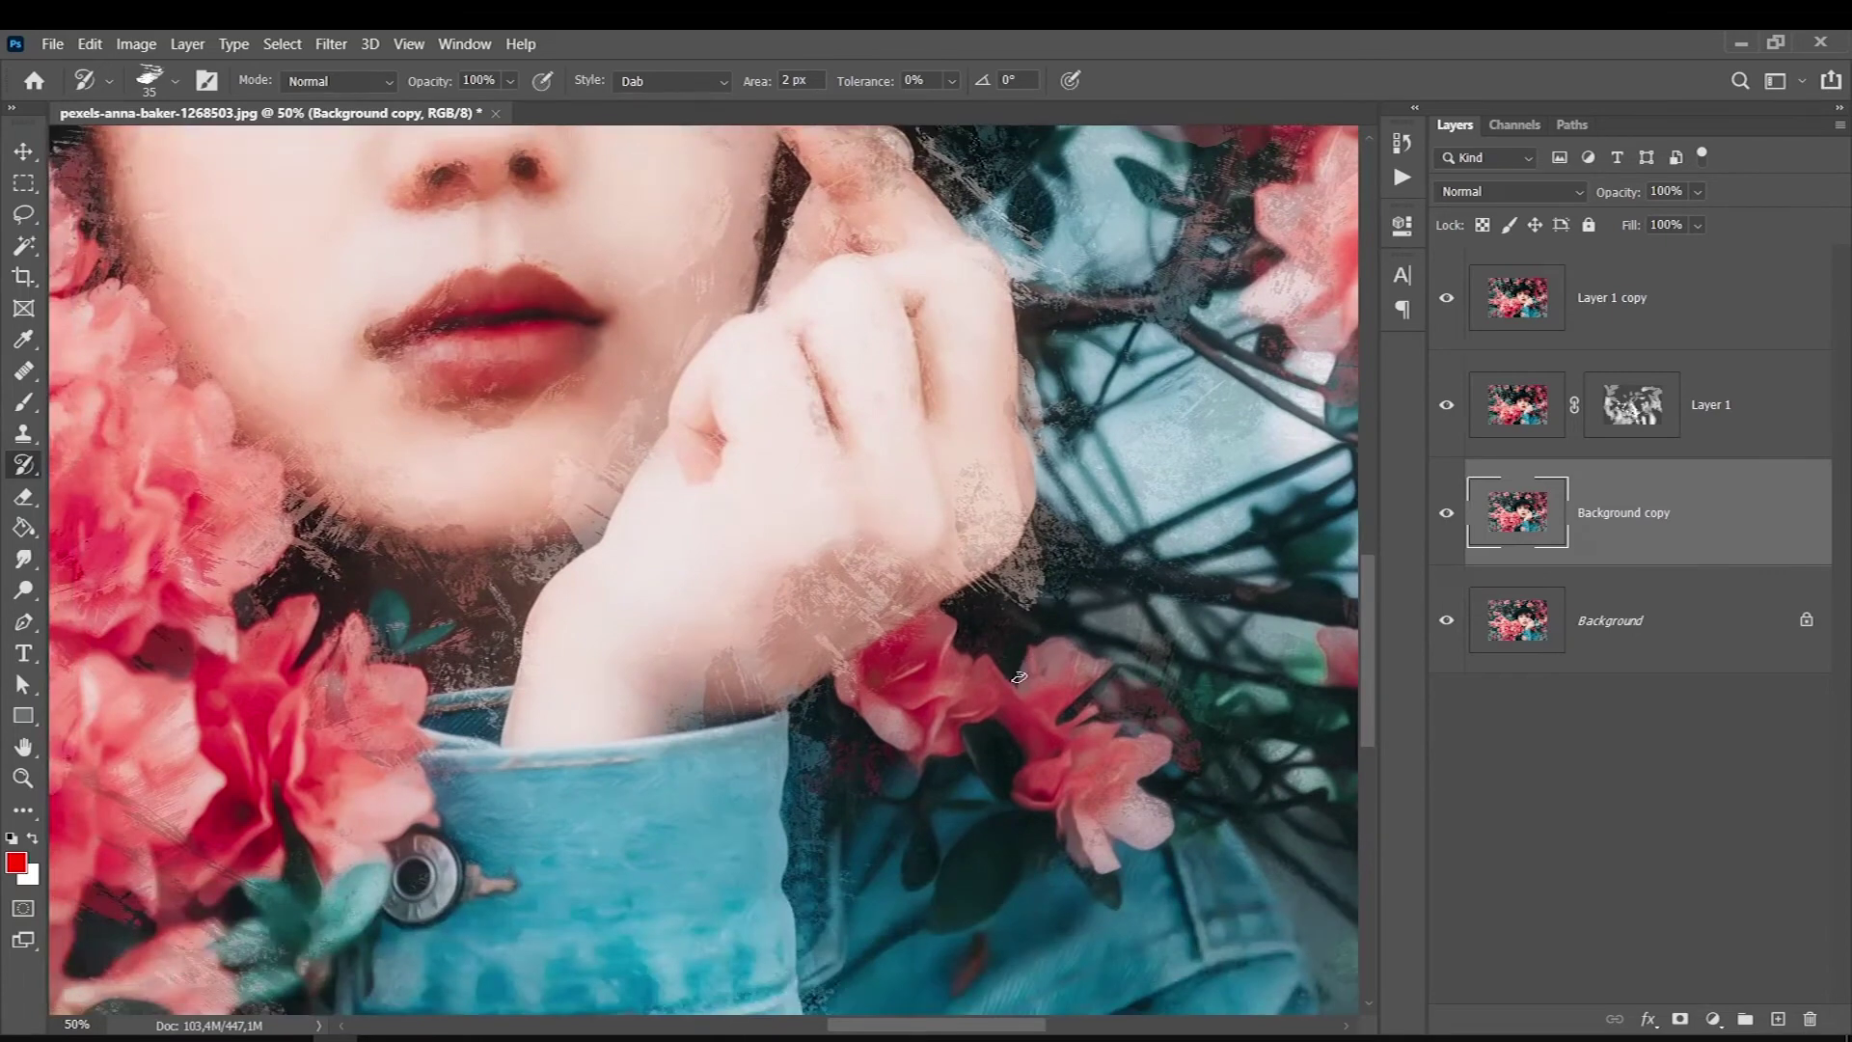
key("bracketright")
scroll(786, 799, "down", 5)
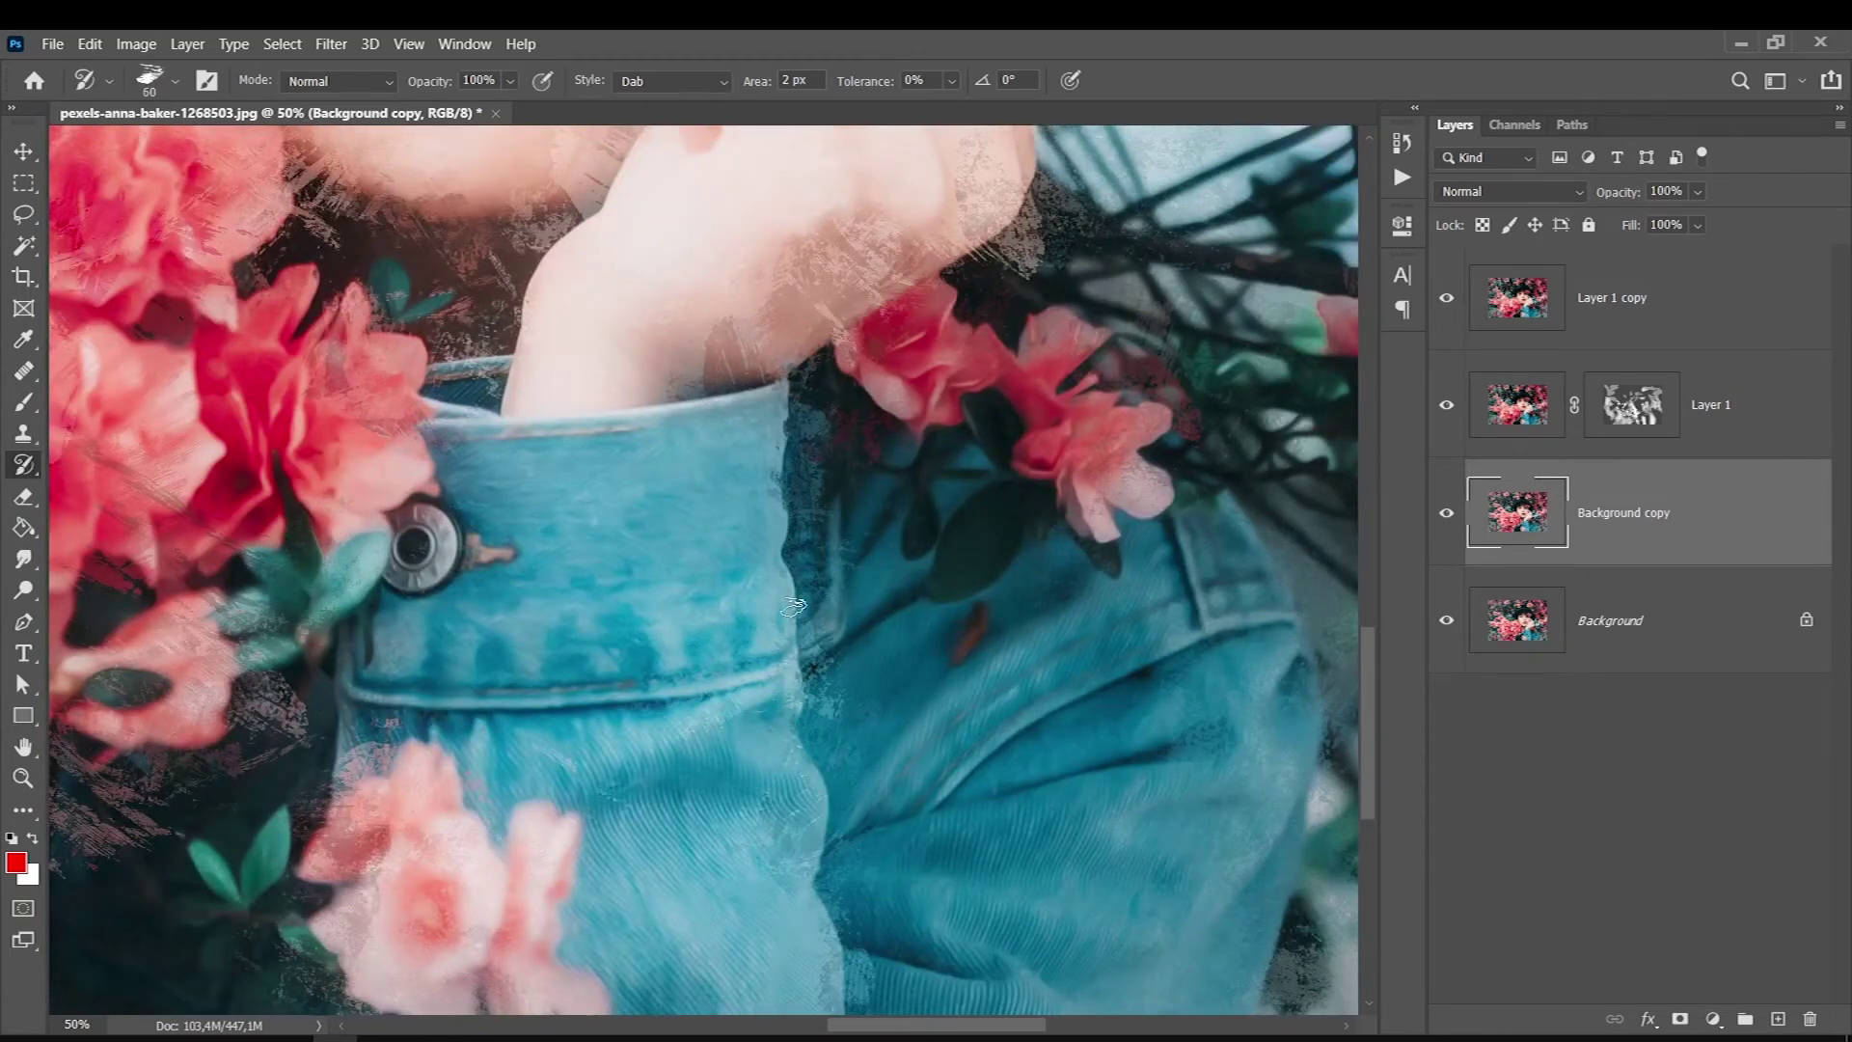
key("bracketright")
key("bracketright")
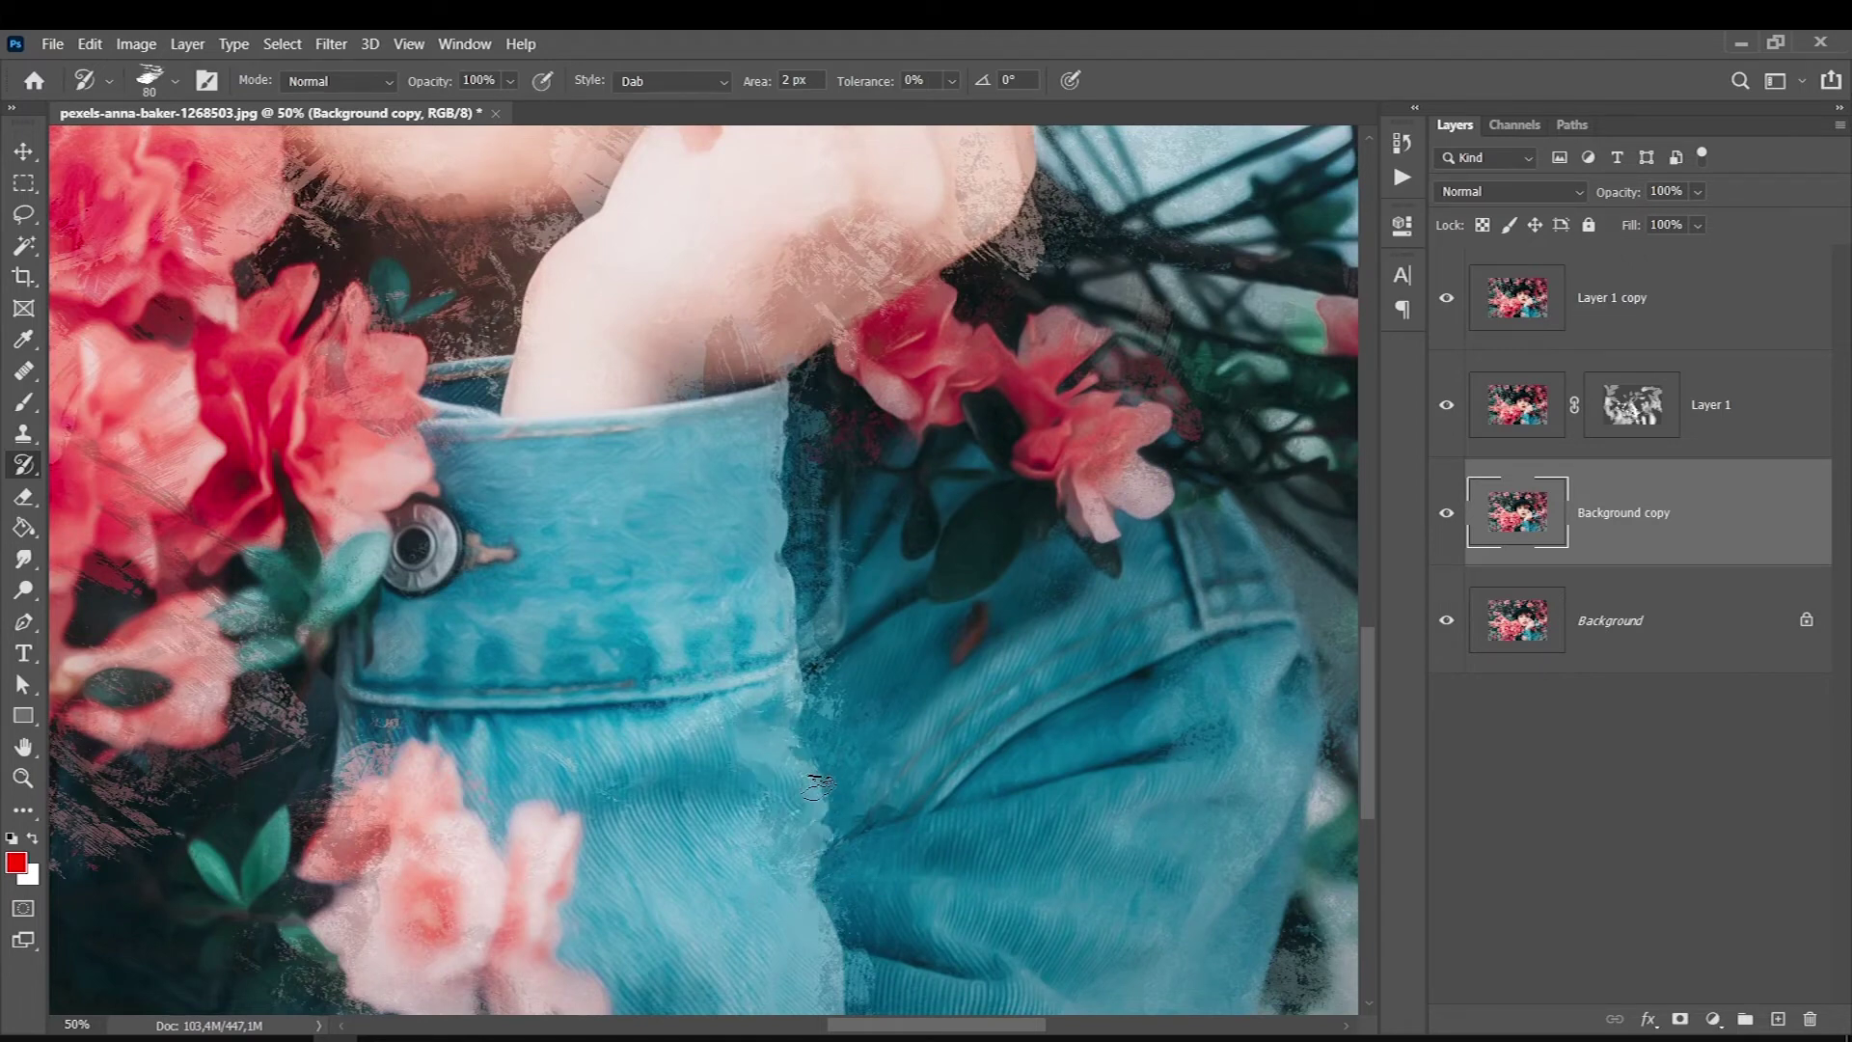
left_click_drag(1370, 741, 1368, 771)
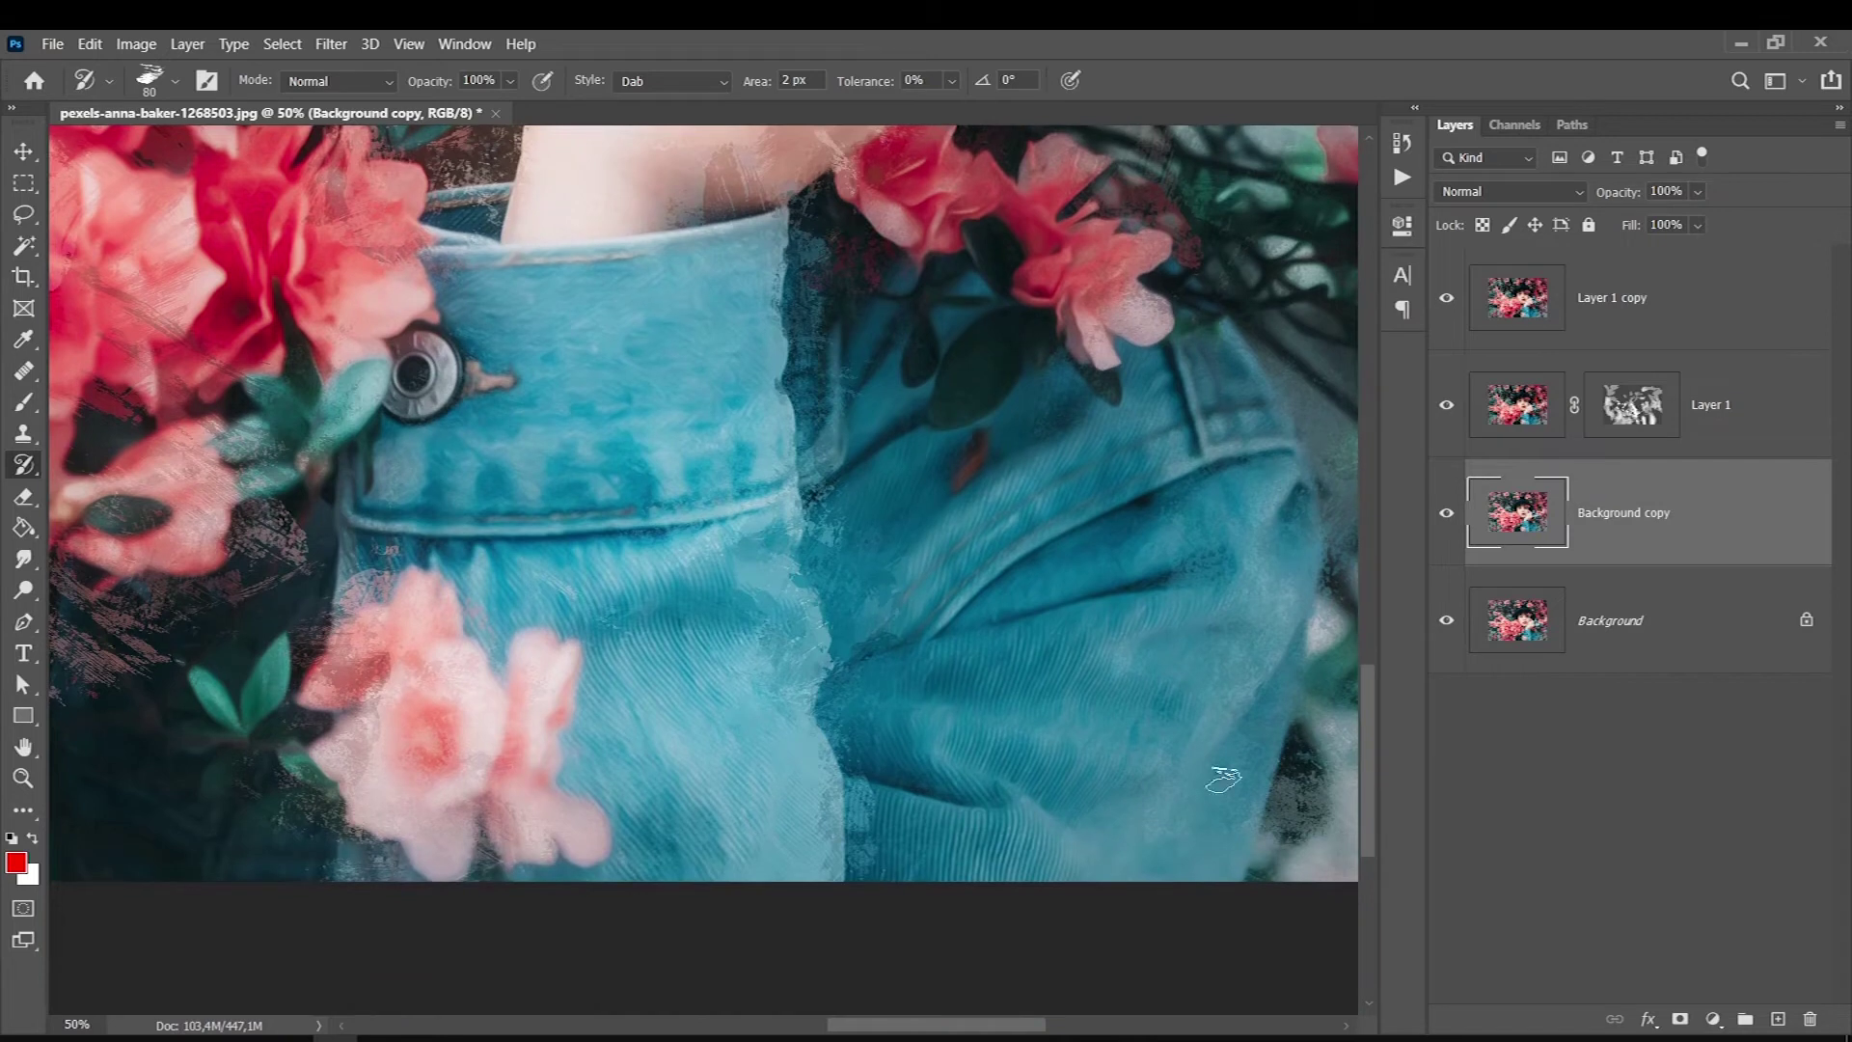
left_click_drag(415, 688, 594, 806)
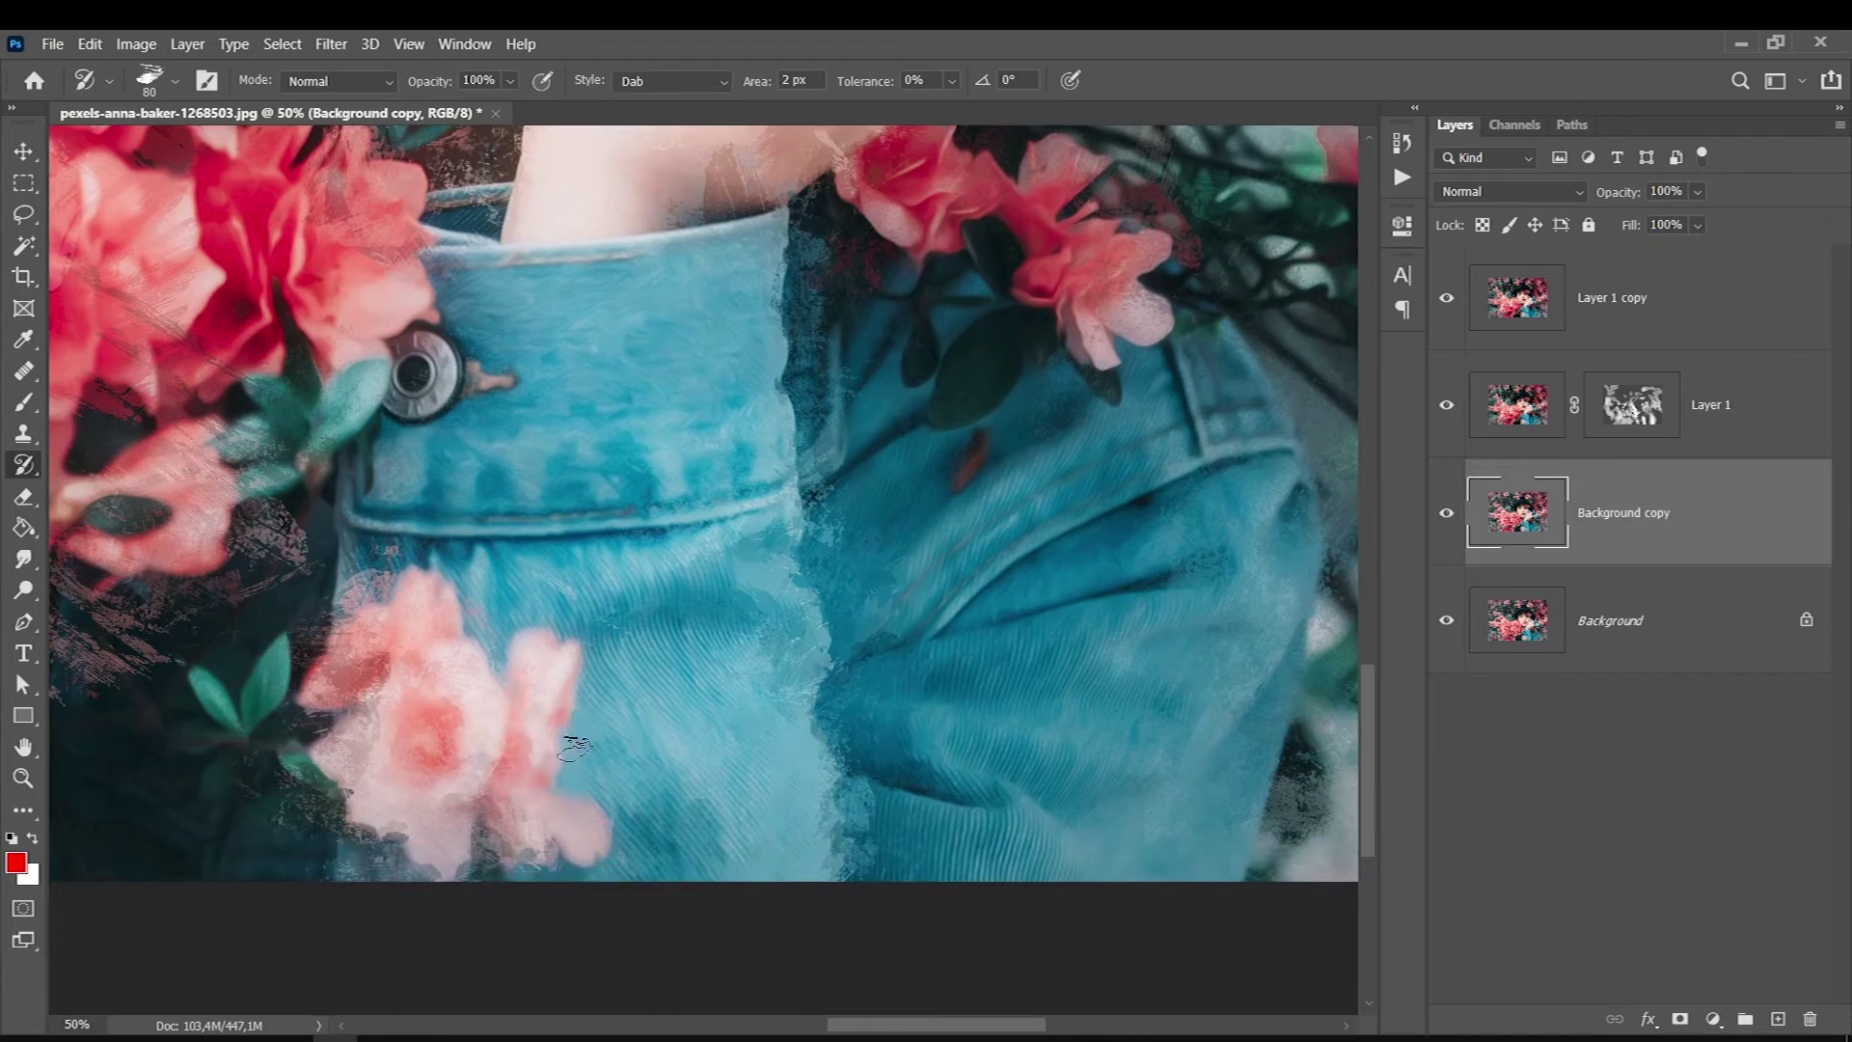
key("bracketleft")
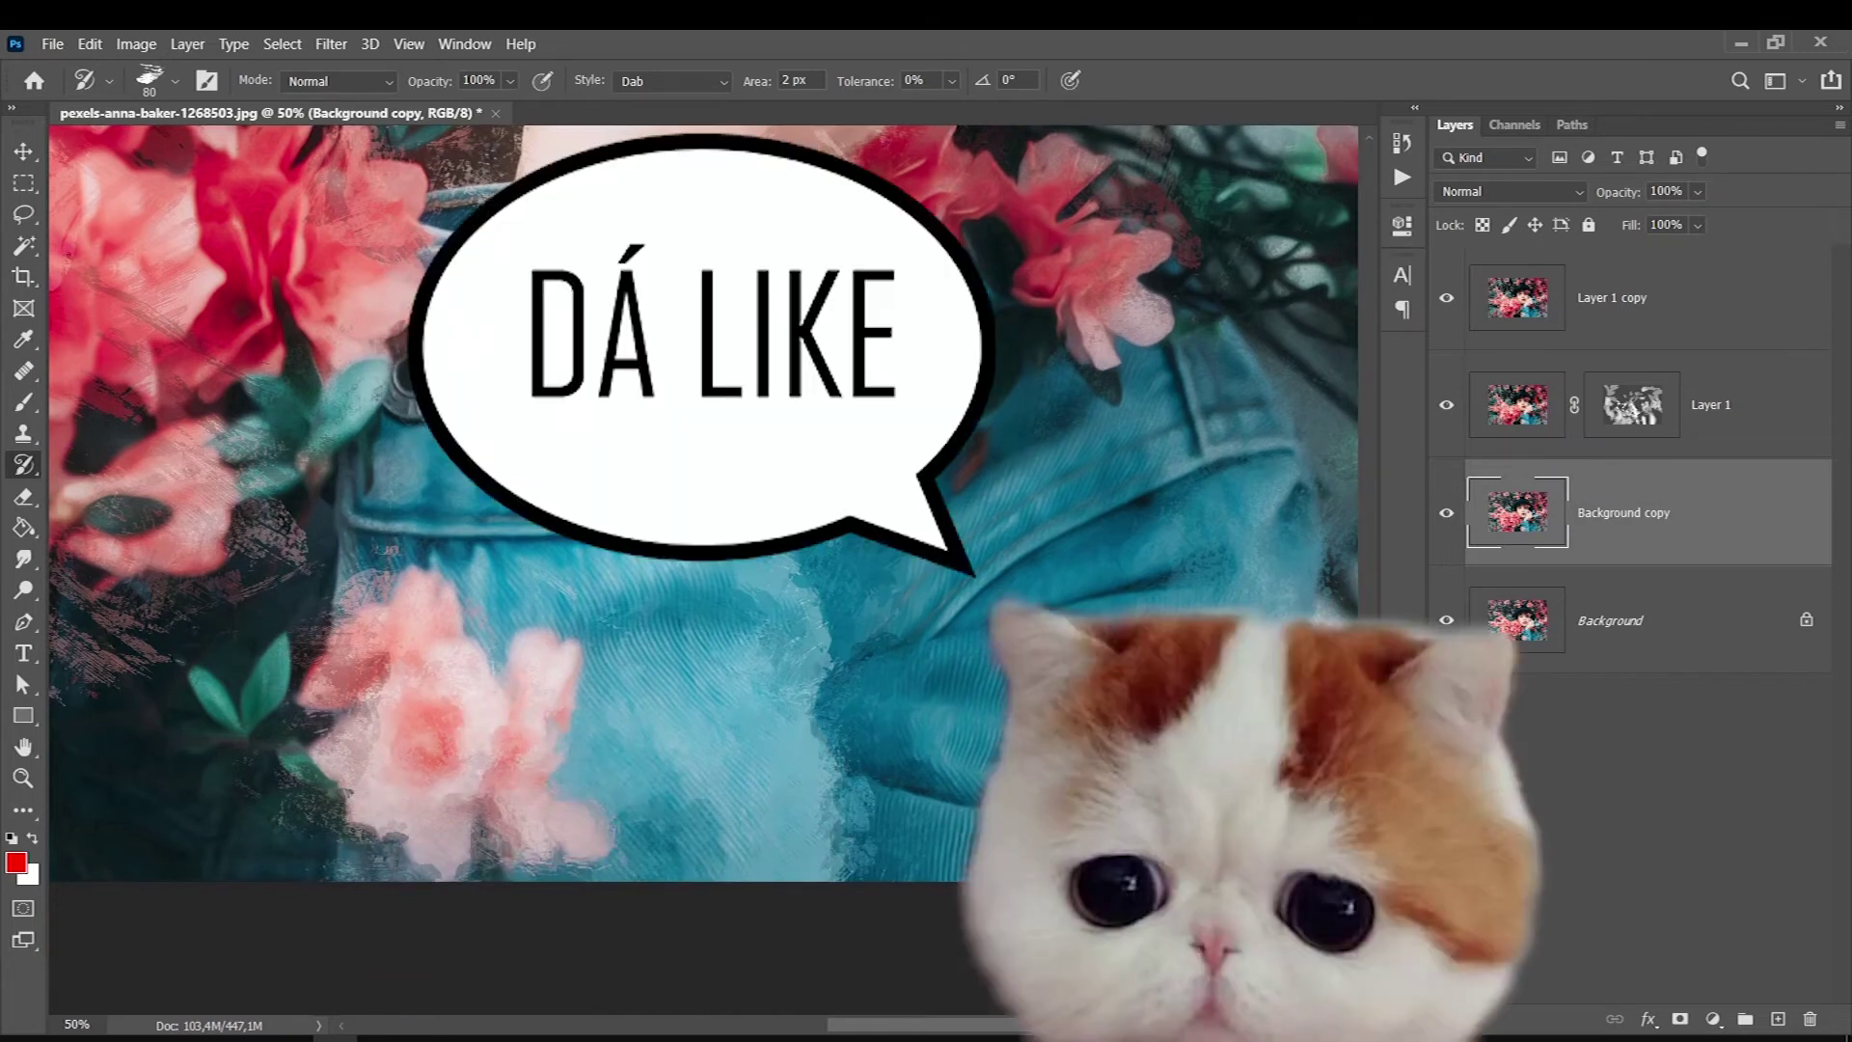
key("bracketright")
key("bracketright")
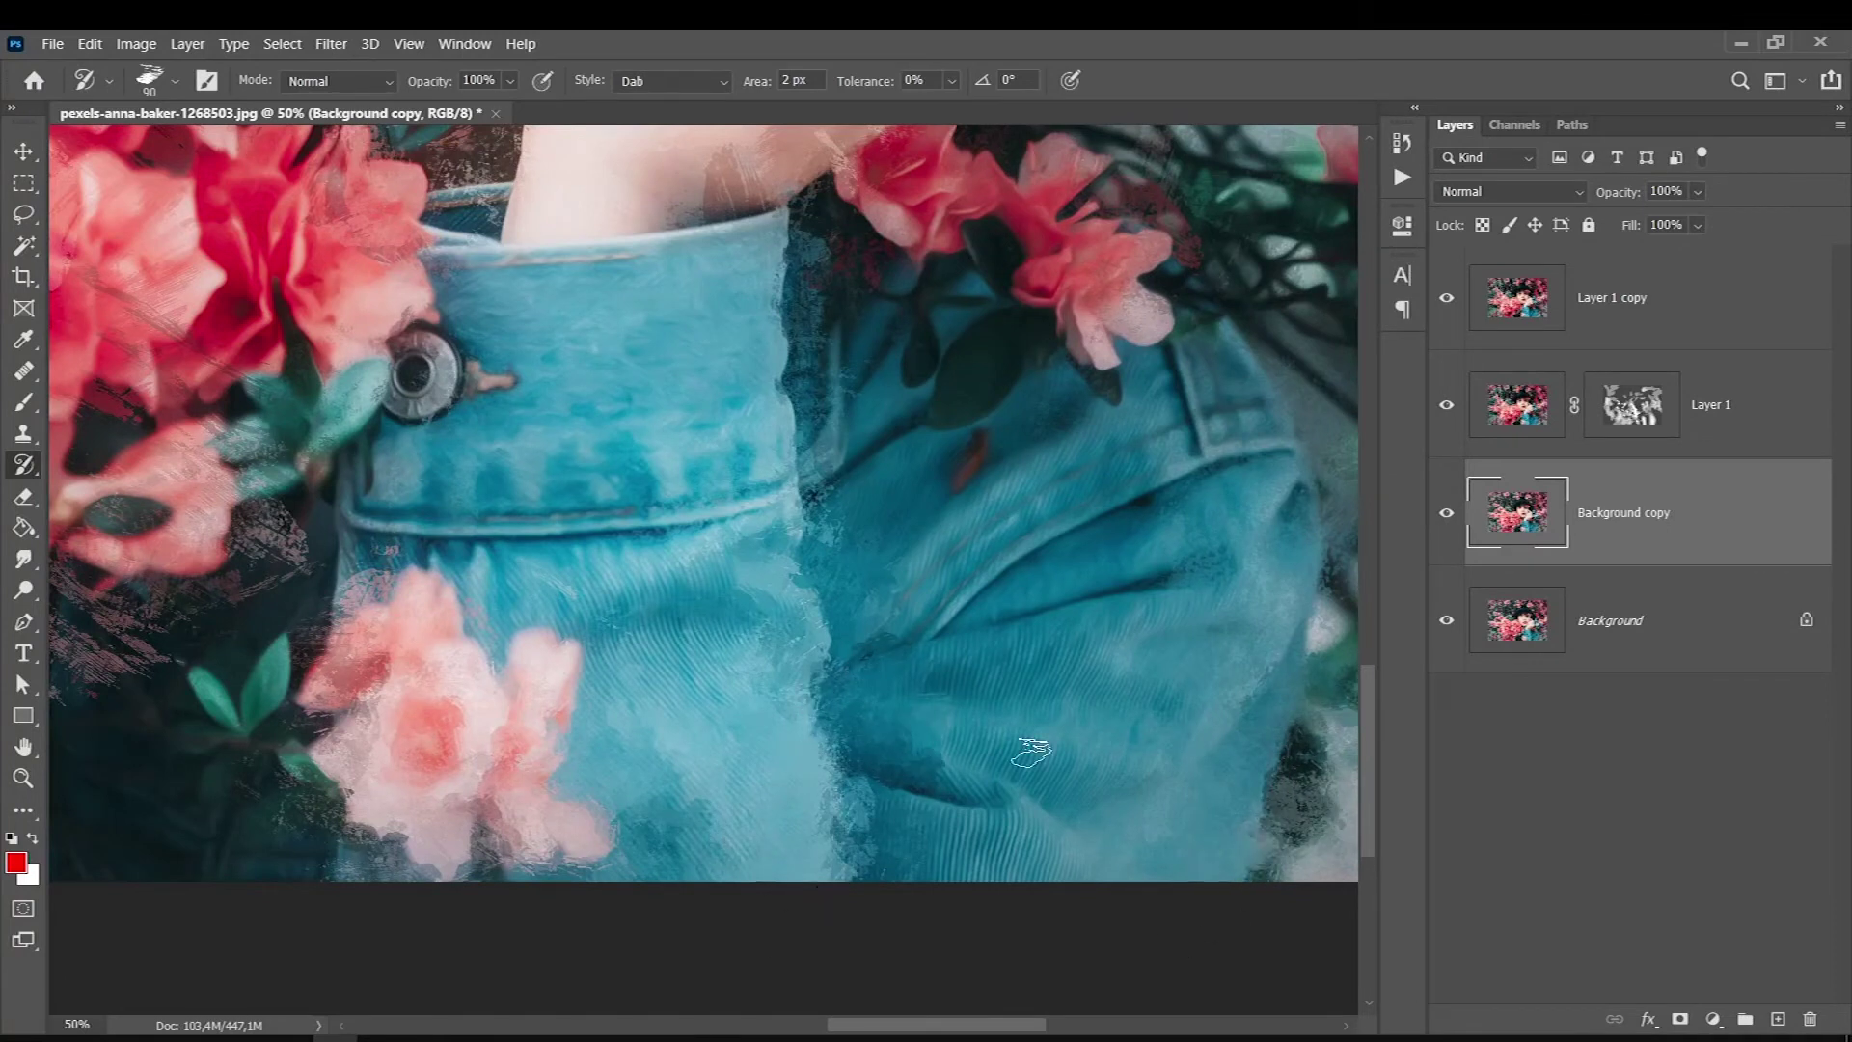
left_click_drag(781, 367, 847, 436)
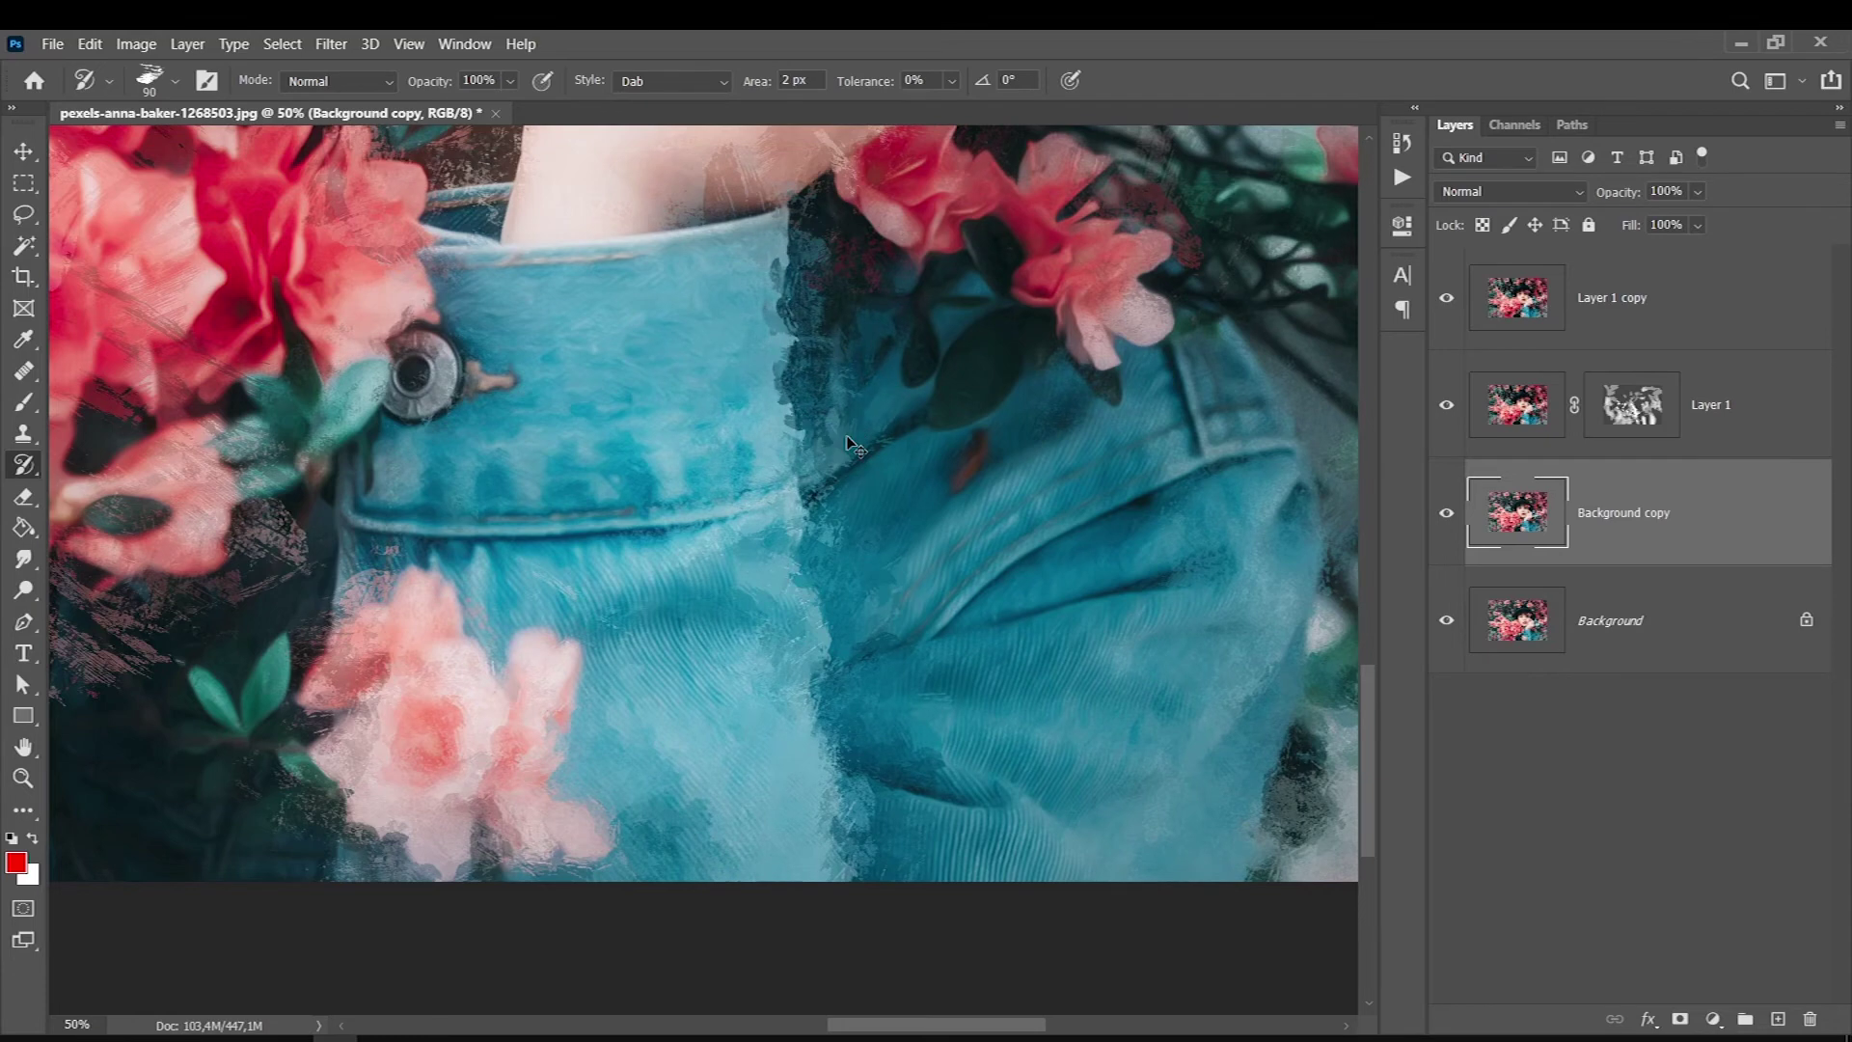
Step: Paint brushy strokes across the flowers left of the face
key("ctrl+0")
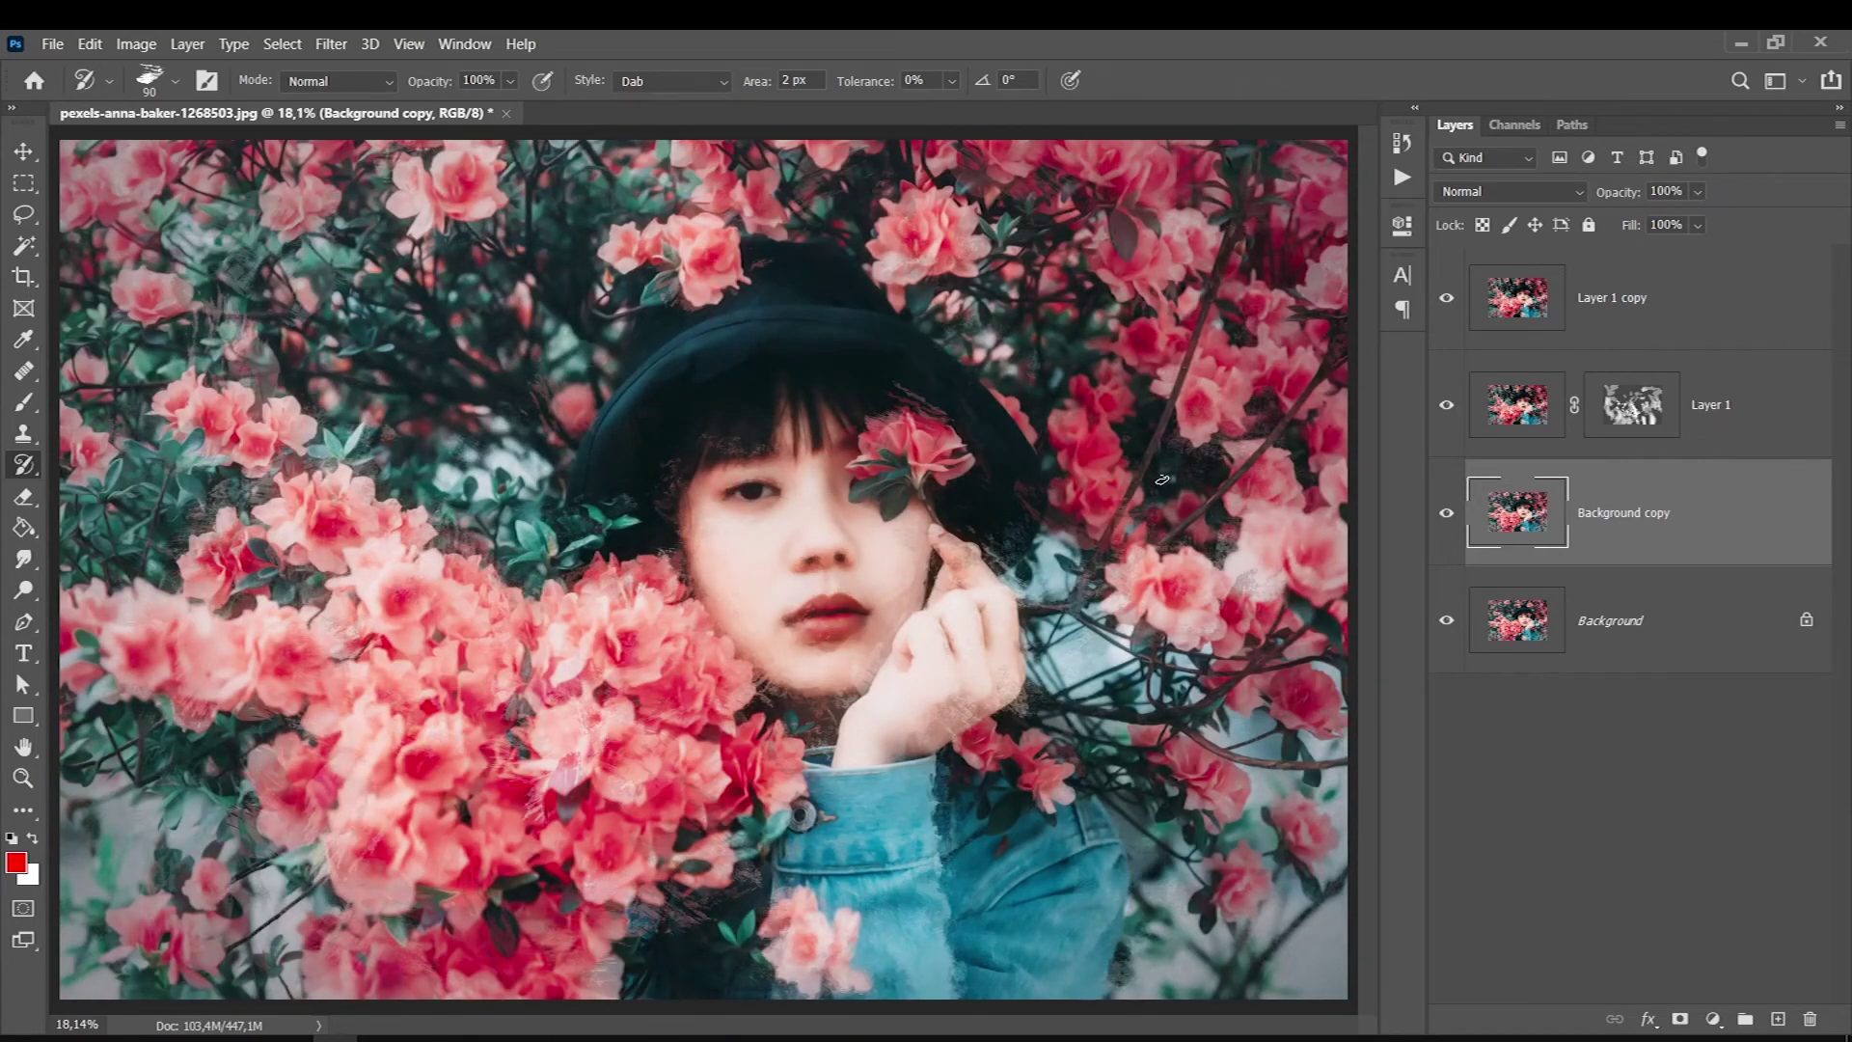
left_click(616, 655)
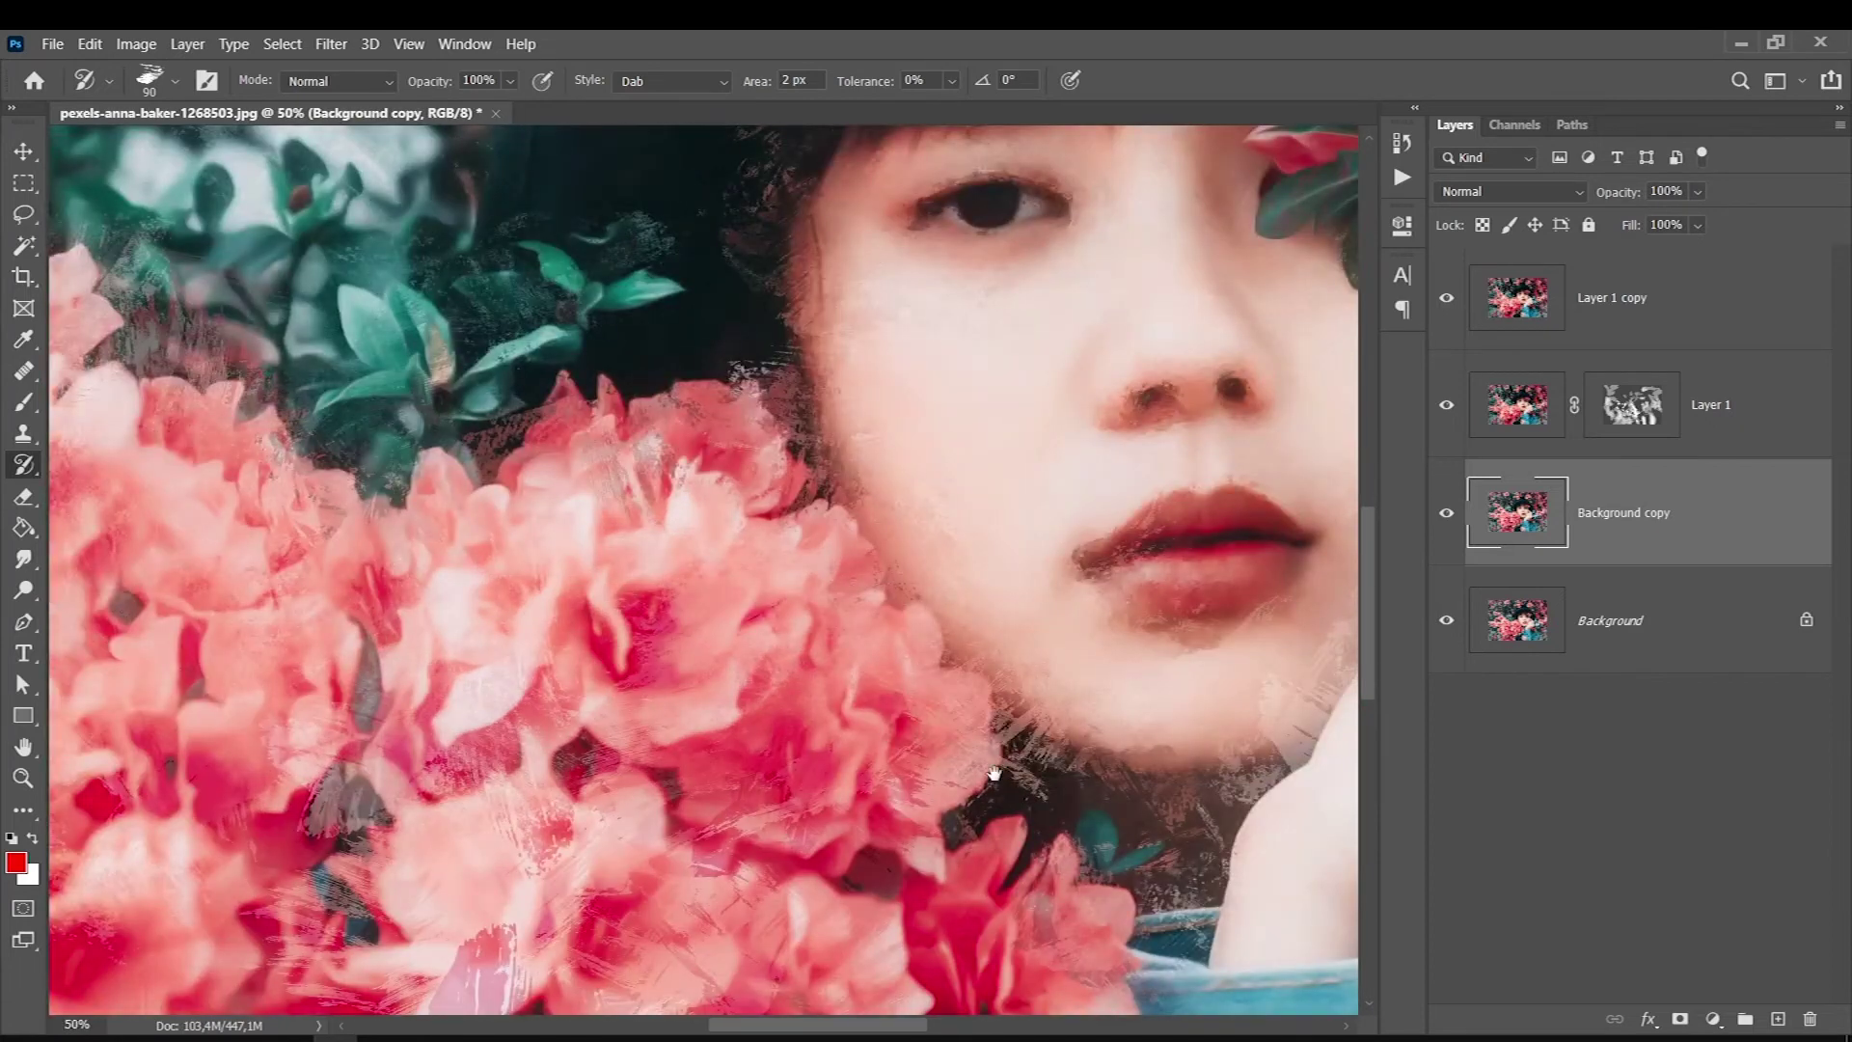
scroll(616, 655, "down", 3)
mouse_move(799, 413)
left_mouse_down()
mouse_move(564, 487)
mouse_move(806, 731)
left_mouse_up()
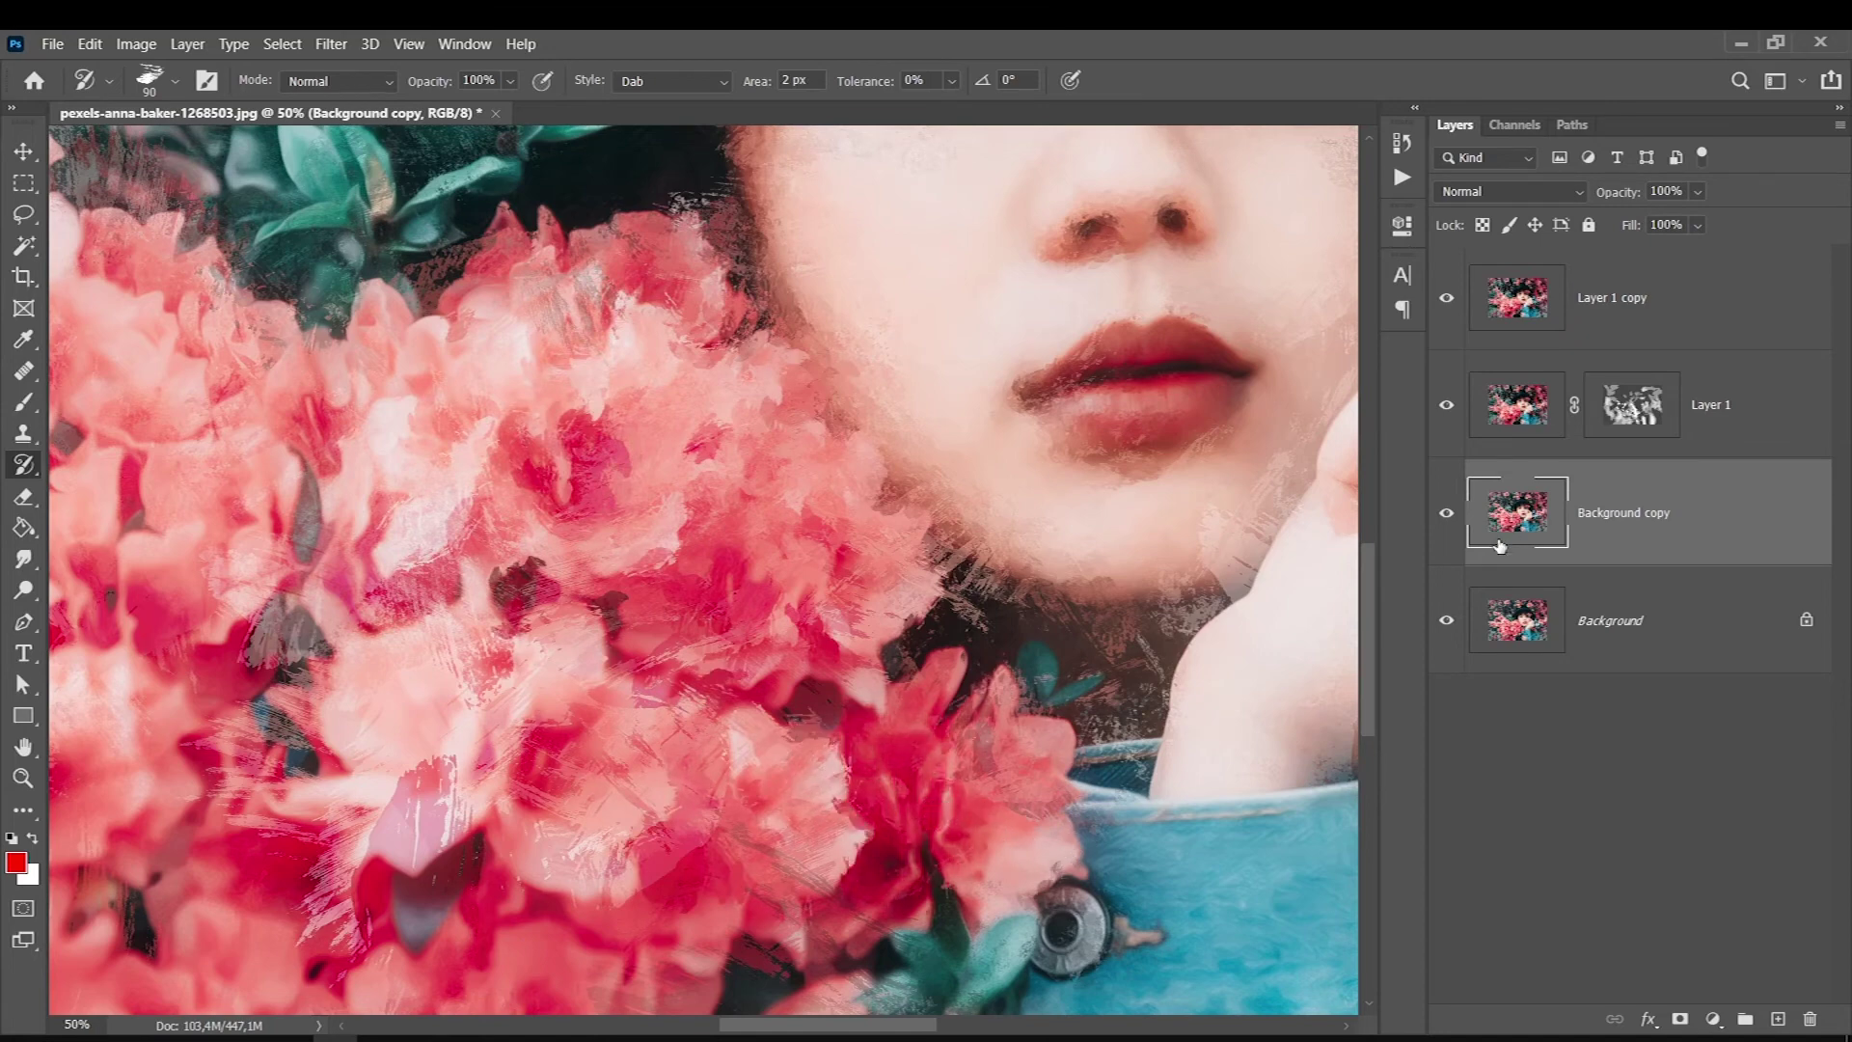
Step: Hide the upper layers, duplicate the original Background and move the copy to the top
left_click(1446, 622, "alt")
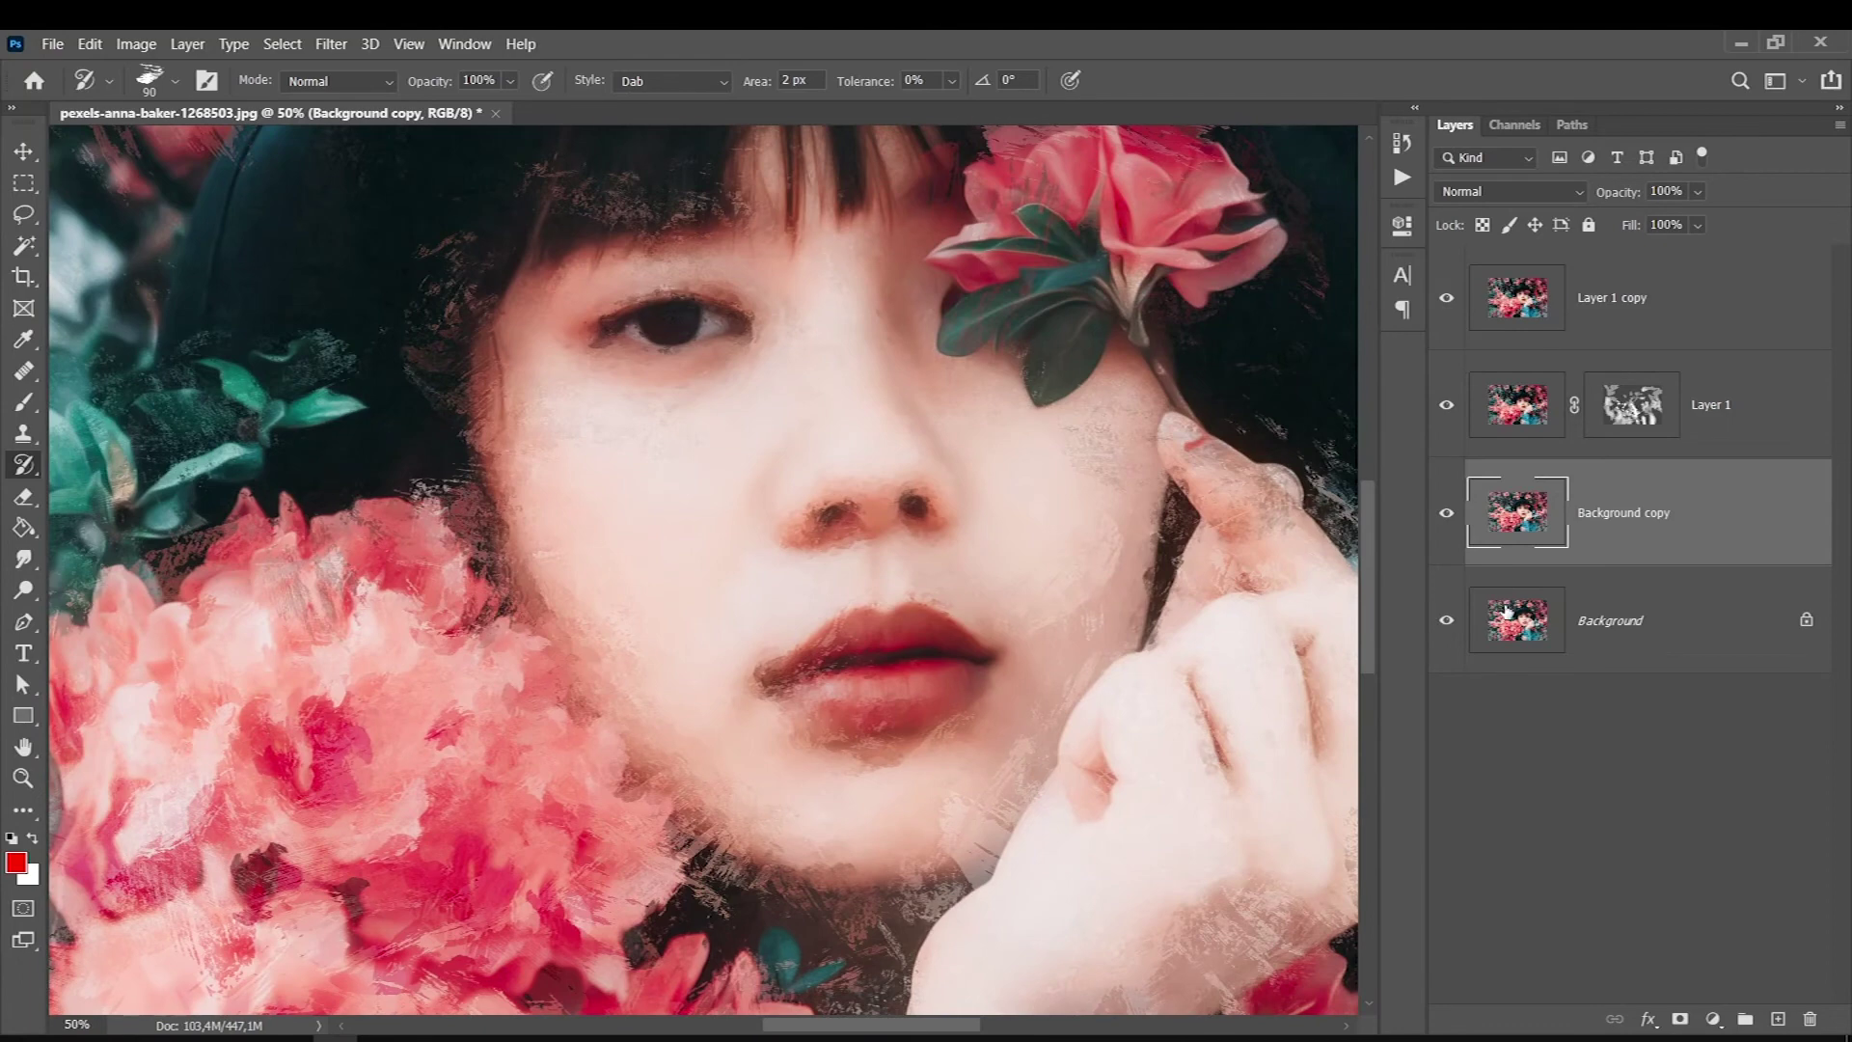
left_click(1588, 621)
key("ctrl+j")
left_click_drag(1633, 606, 1542, 294)
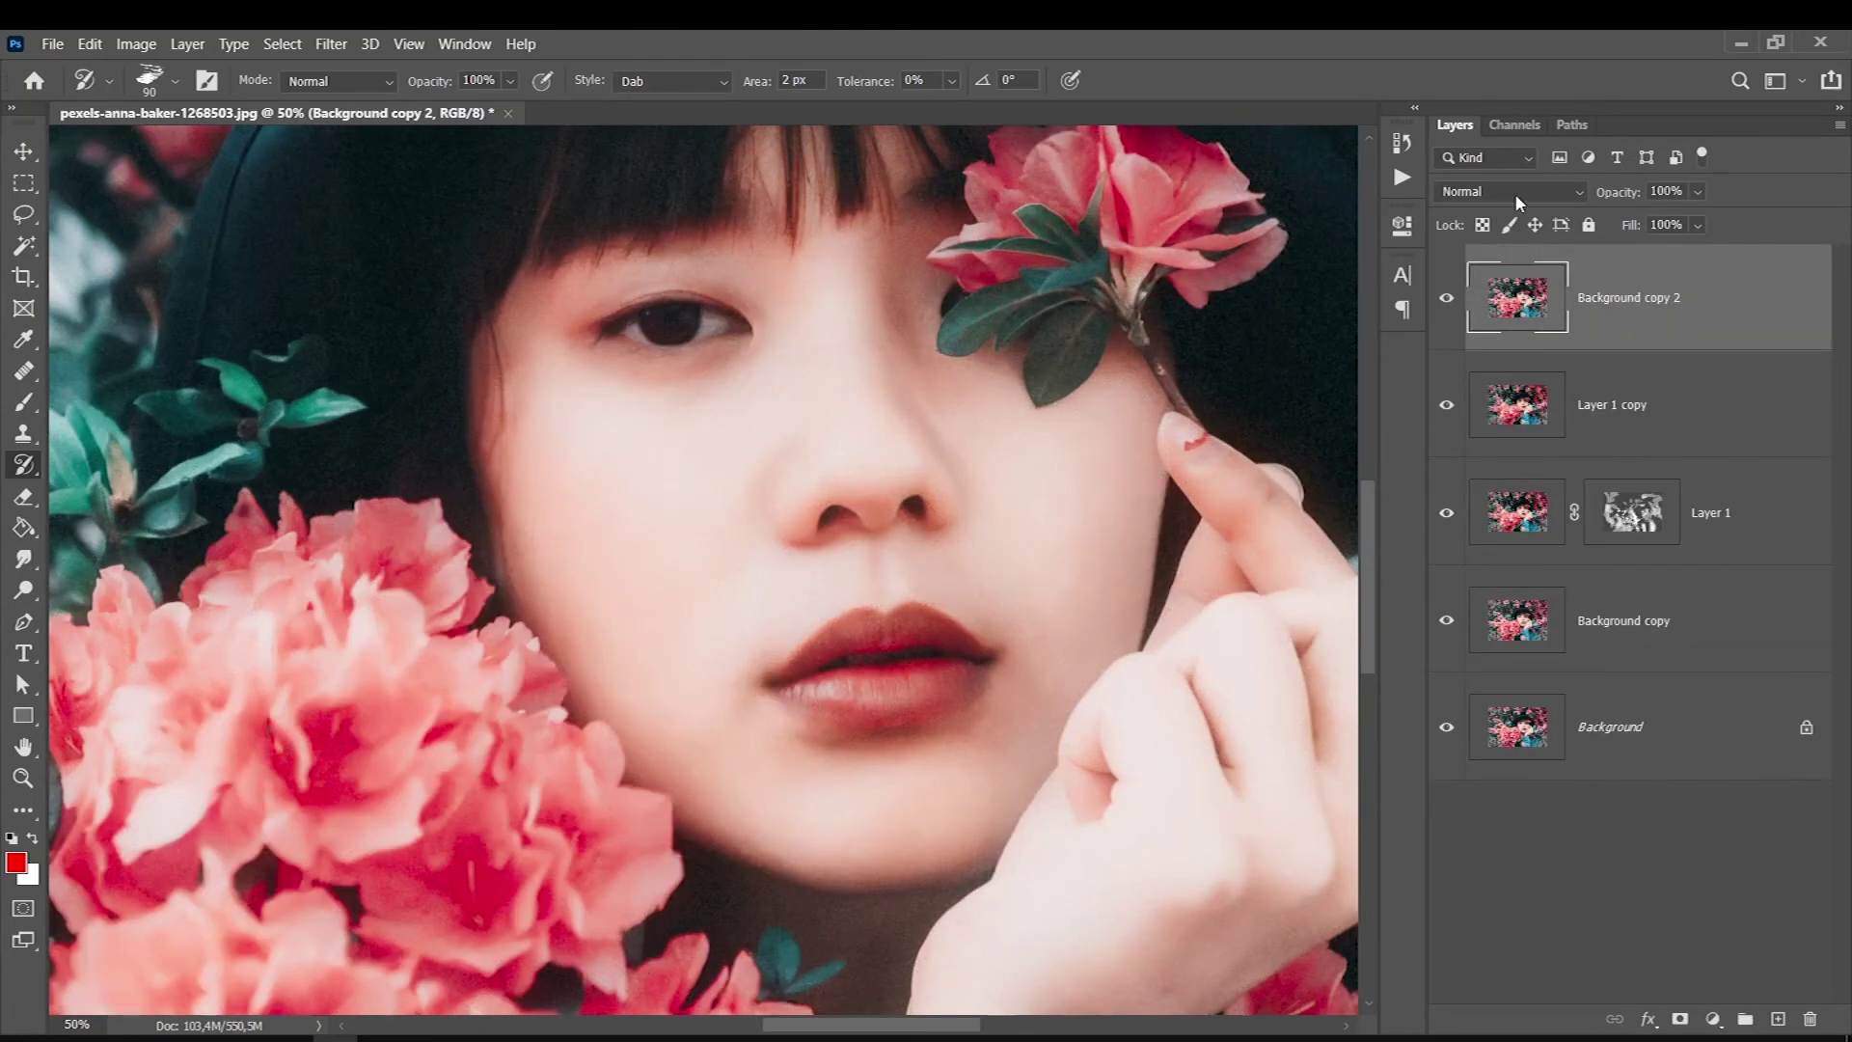
Step: Apply a 4 px High Pass filter to Background copy 2 and blend it in Soft Light
left_click(331, 44)
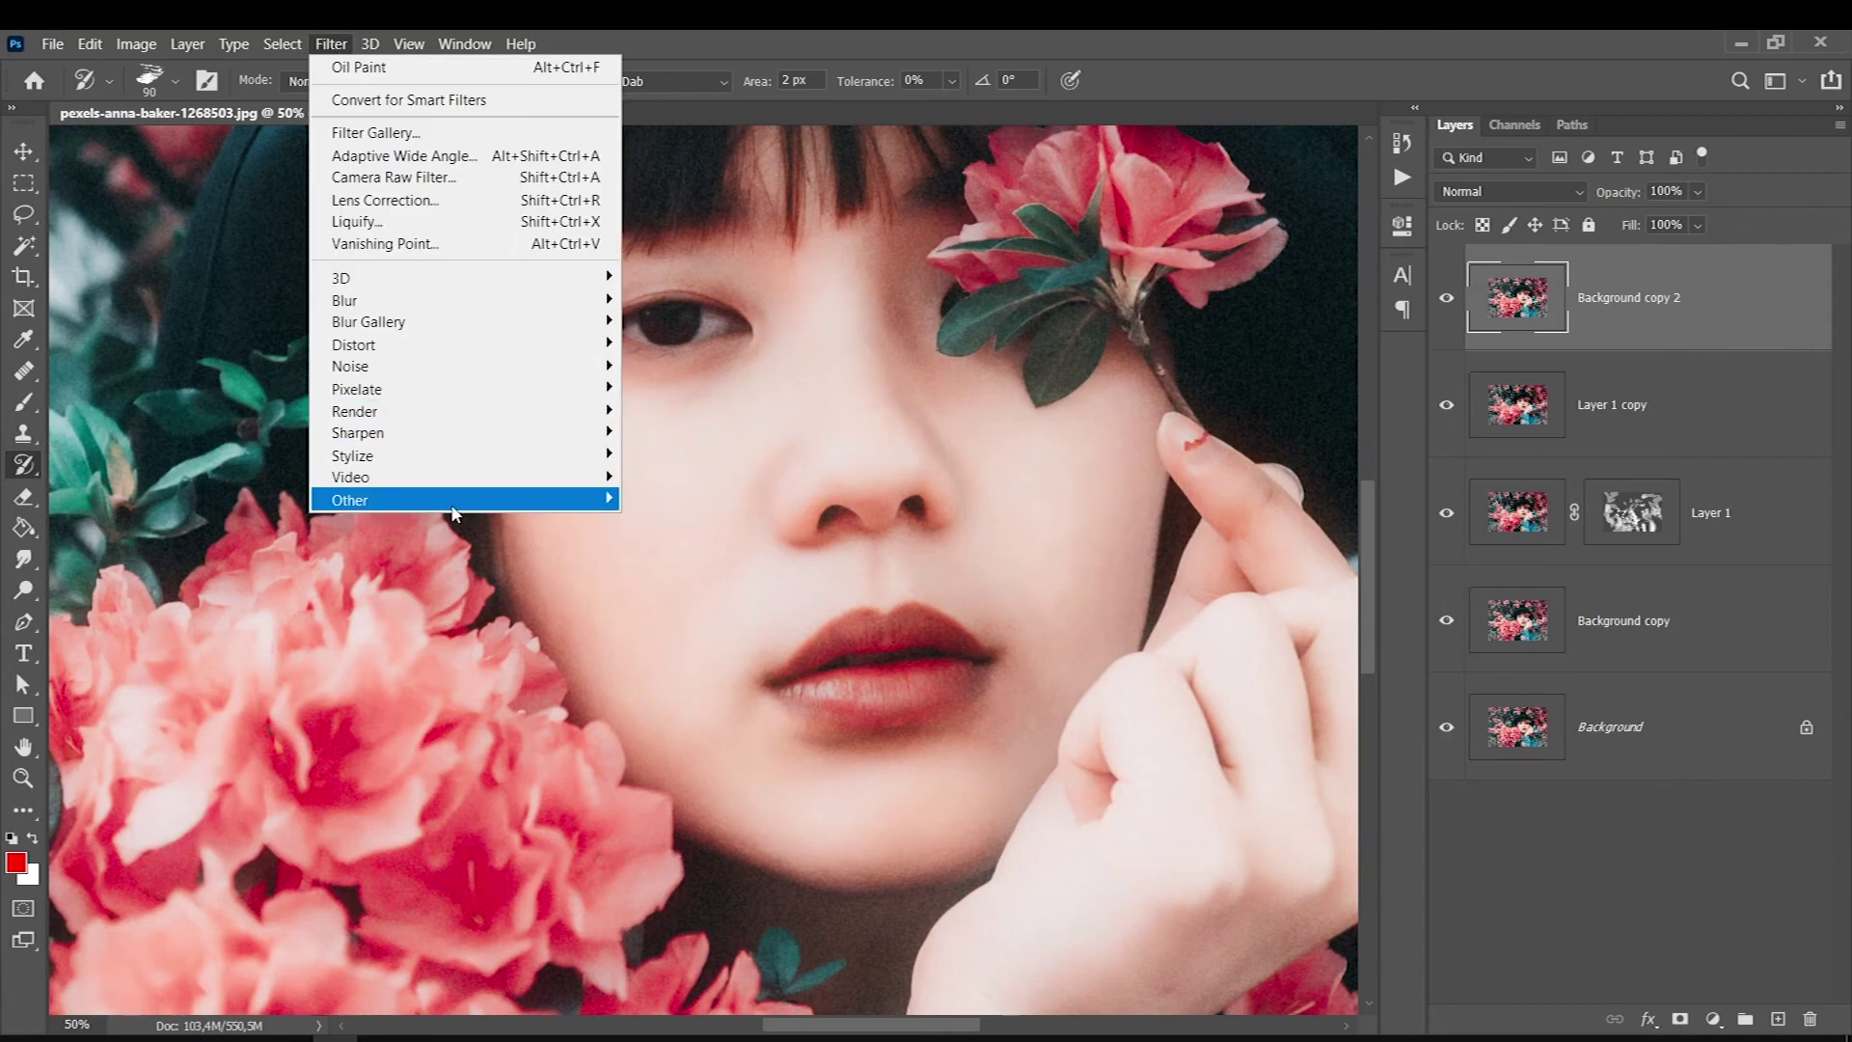
mouse_move(349, 500)
left_click(690, 521)
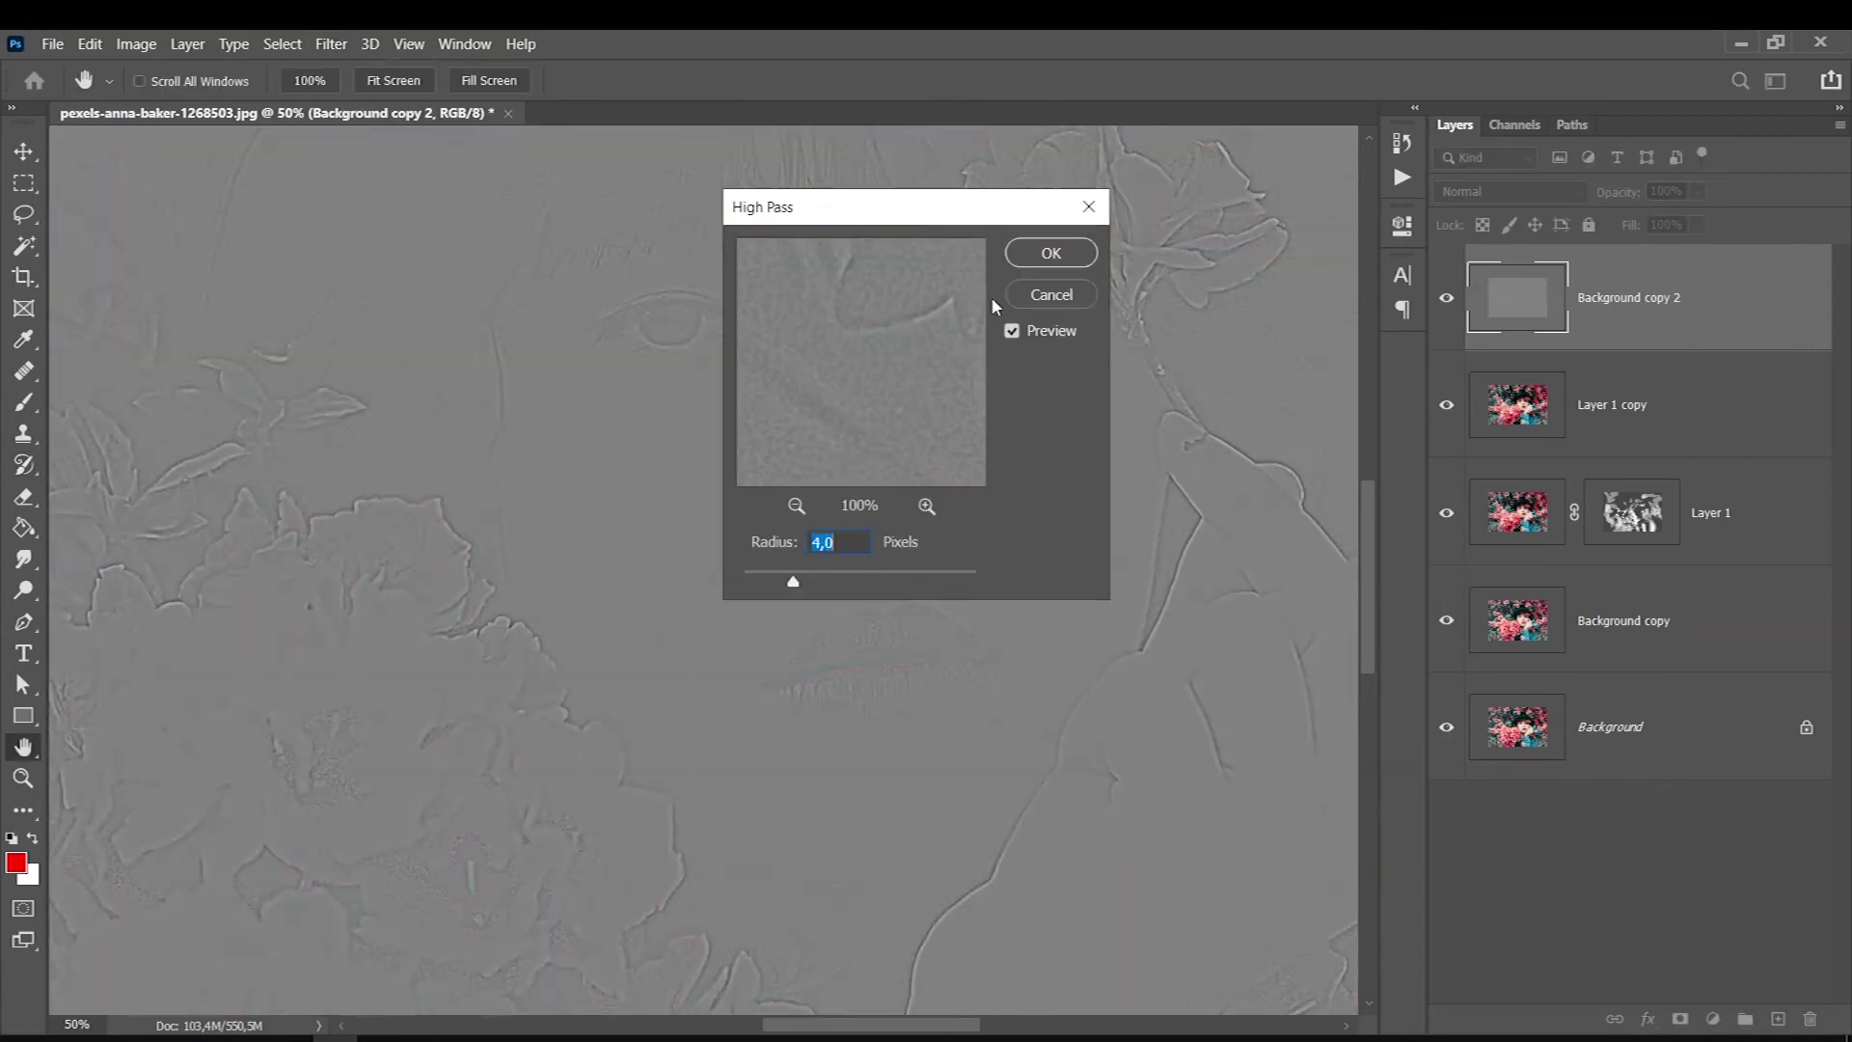
left_click(1050, 253)
left_click(1524, 192)
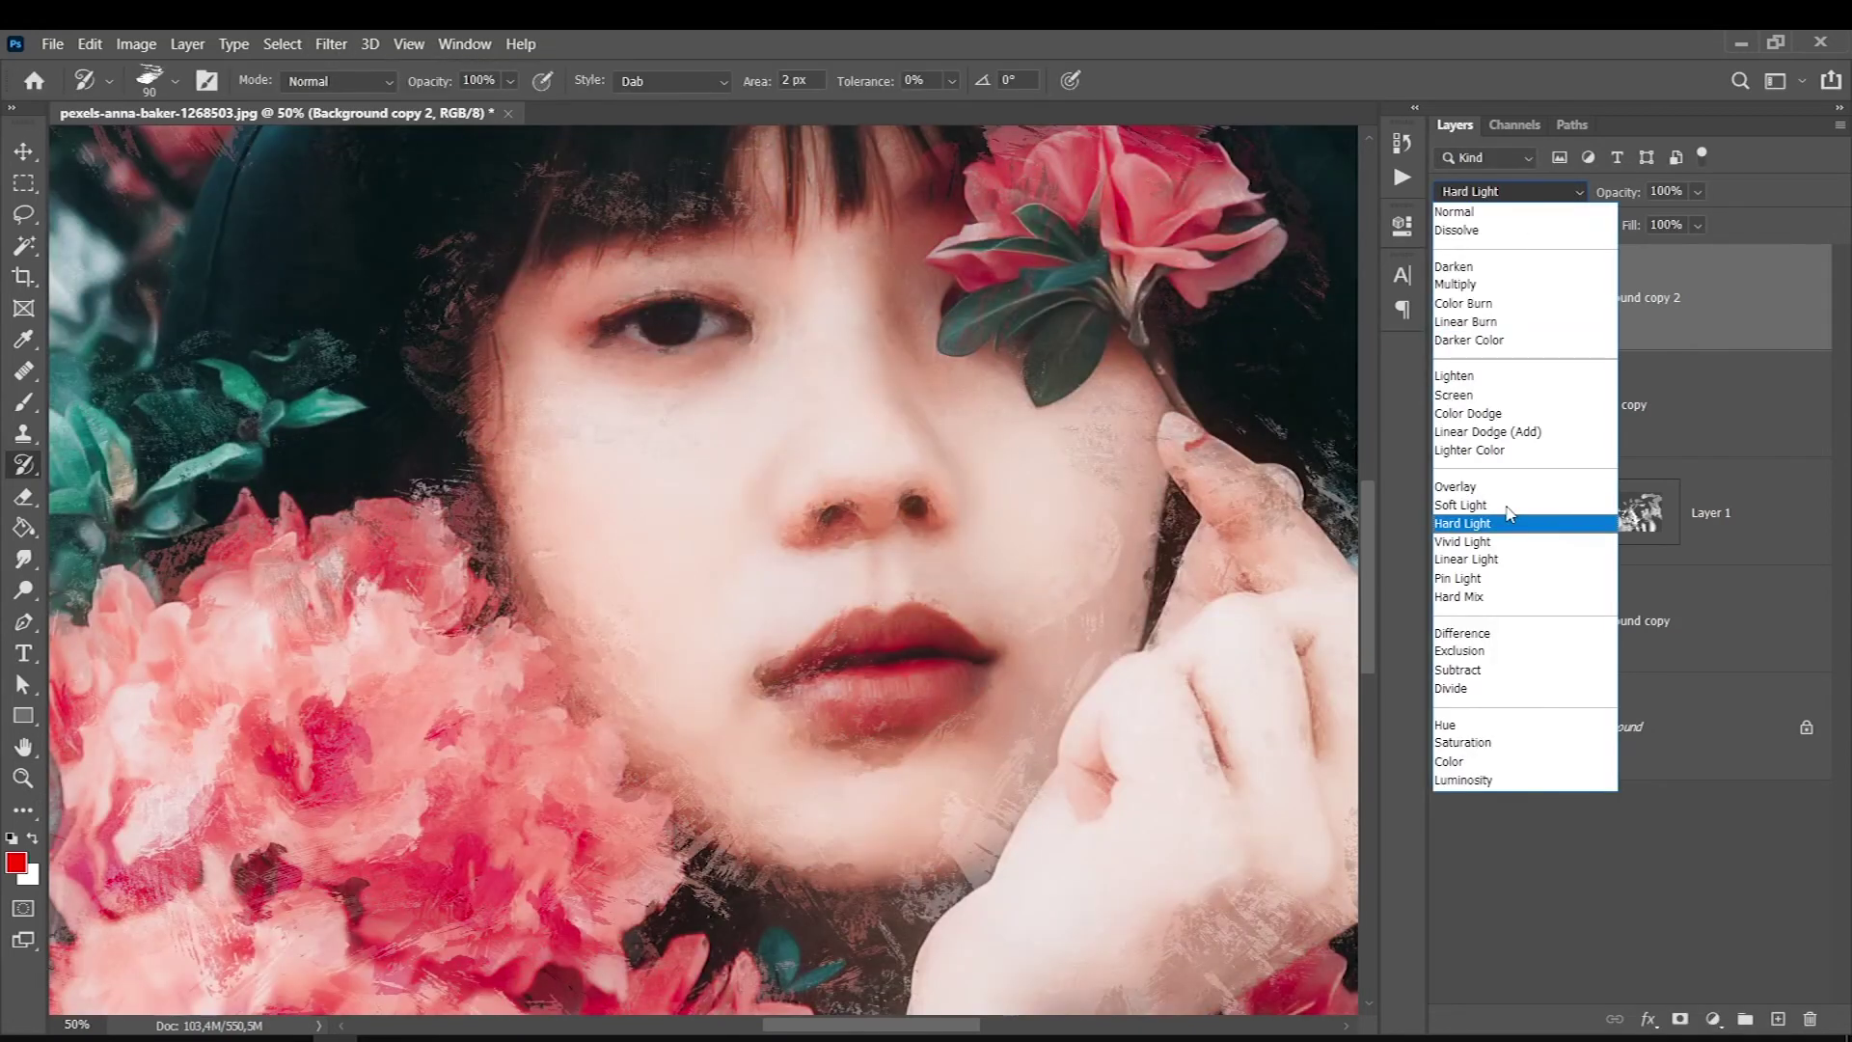
left_click(1507, 505)
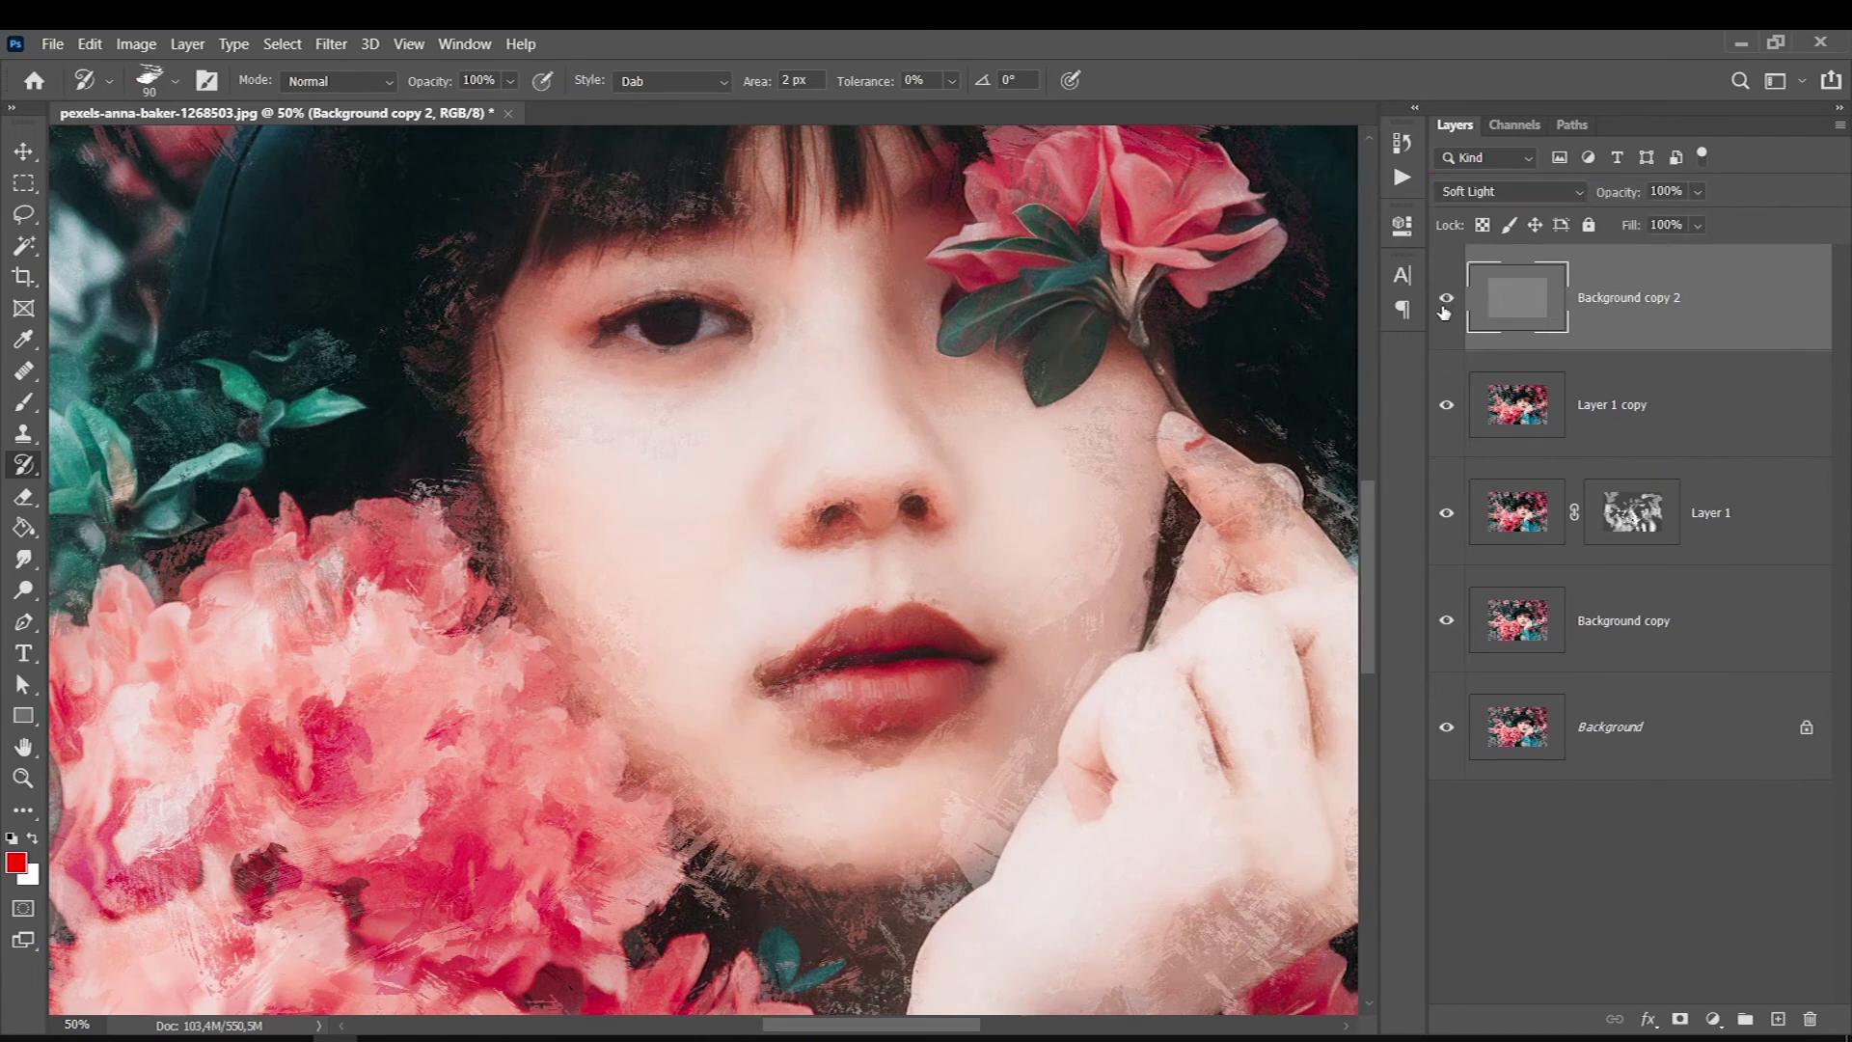
key("ctrl+0")
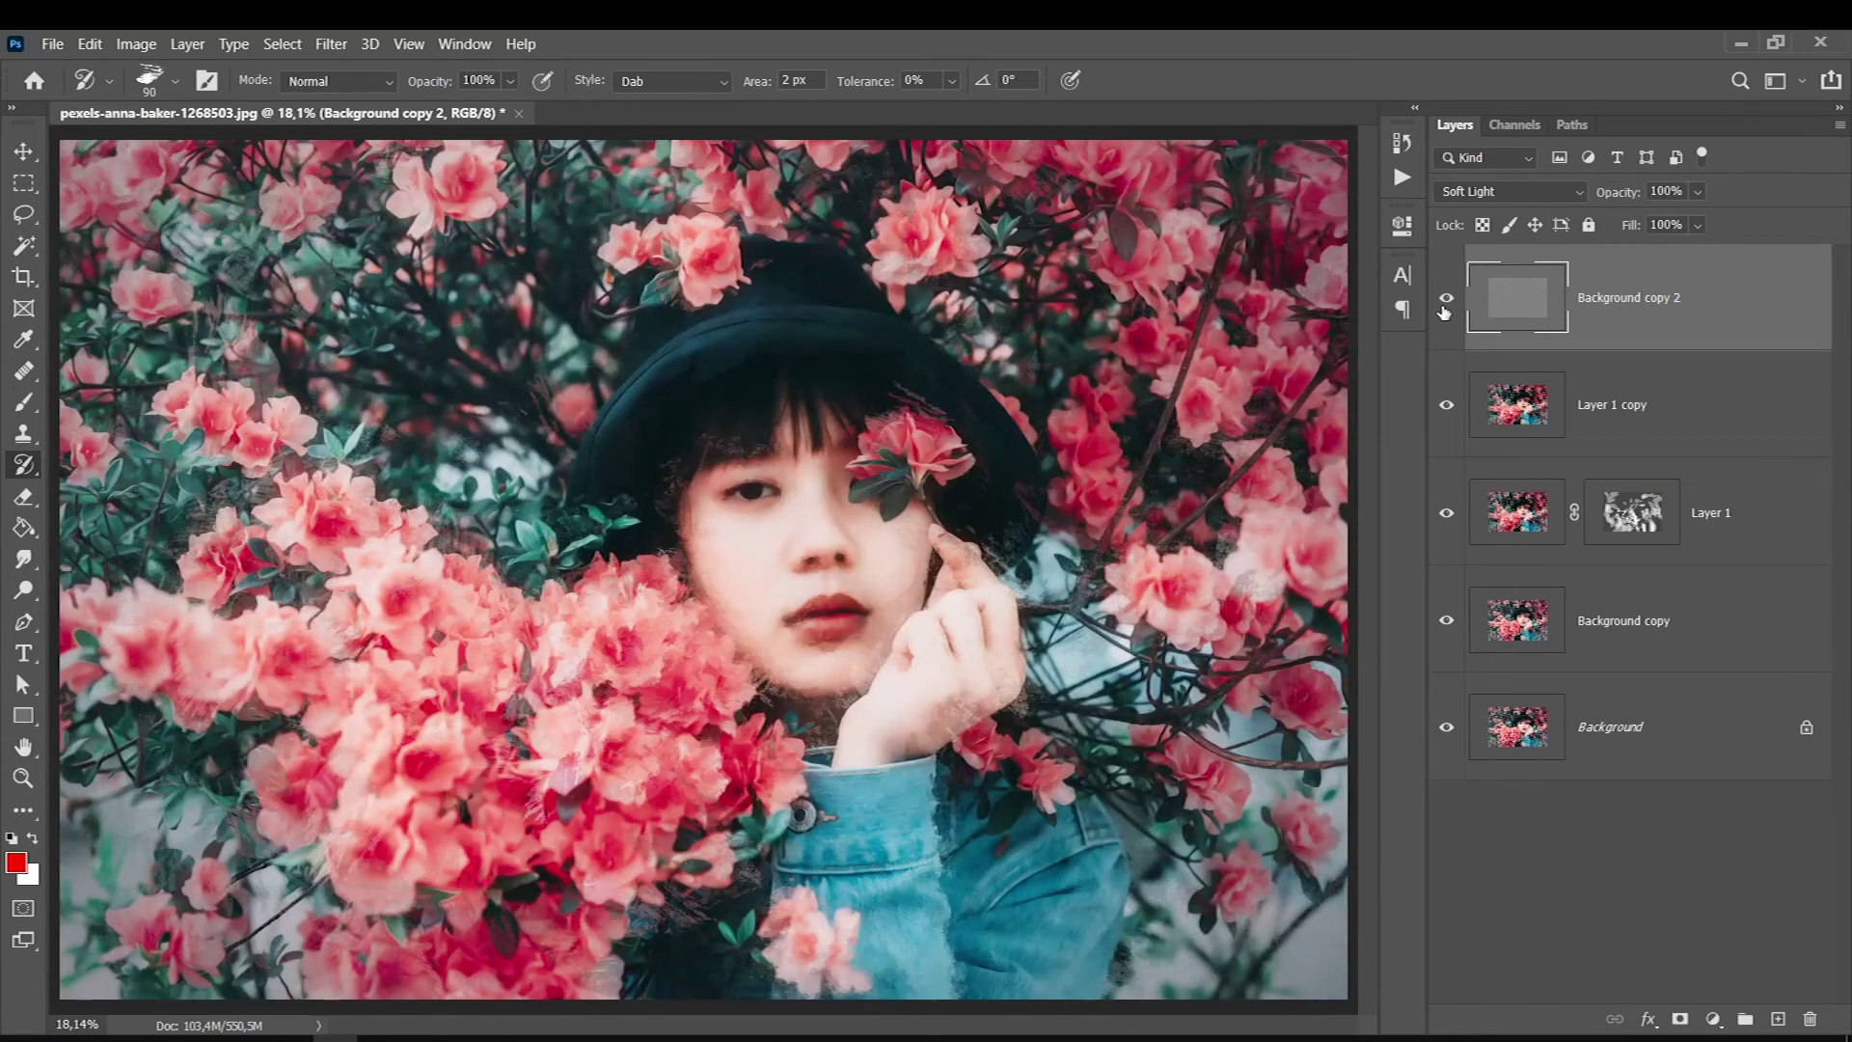